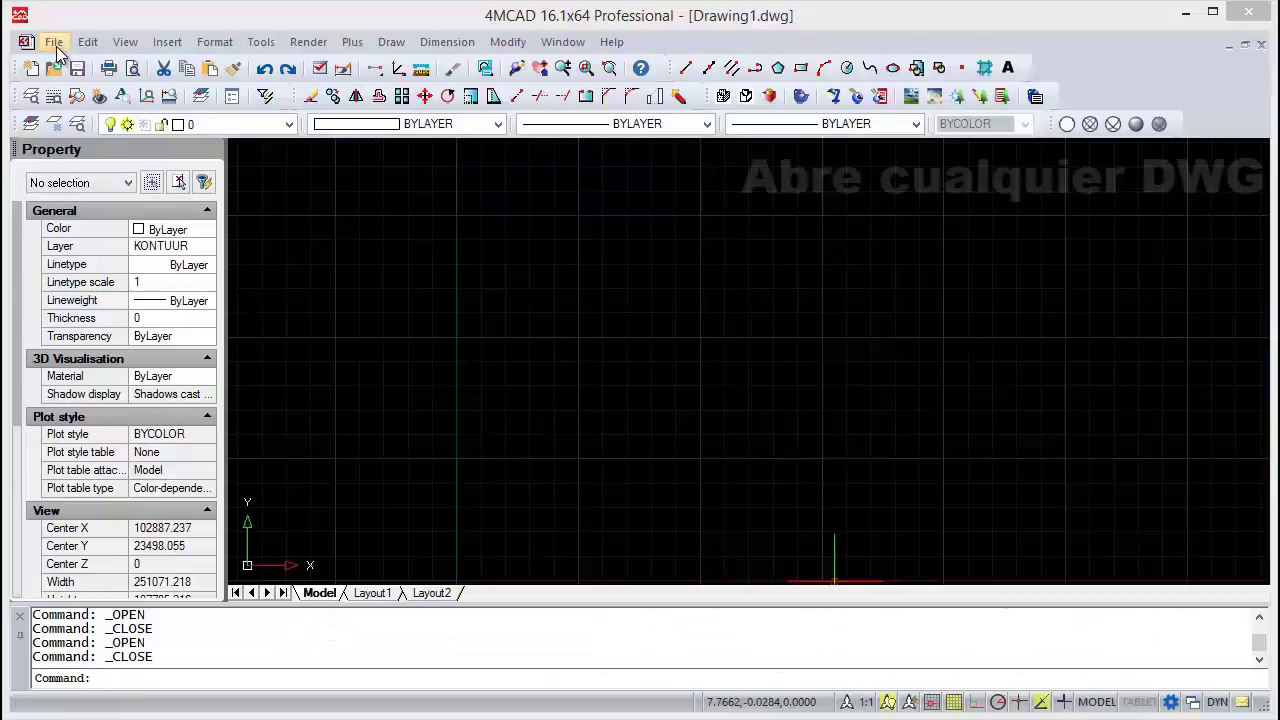
Open the recent drawing Kaulaskin-1243.dwg.
left_click(52, 42)
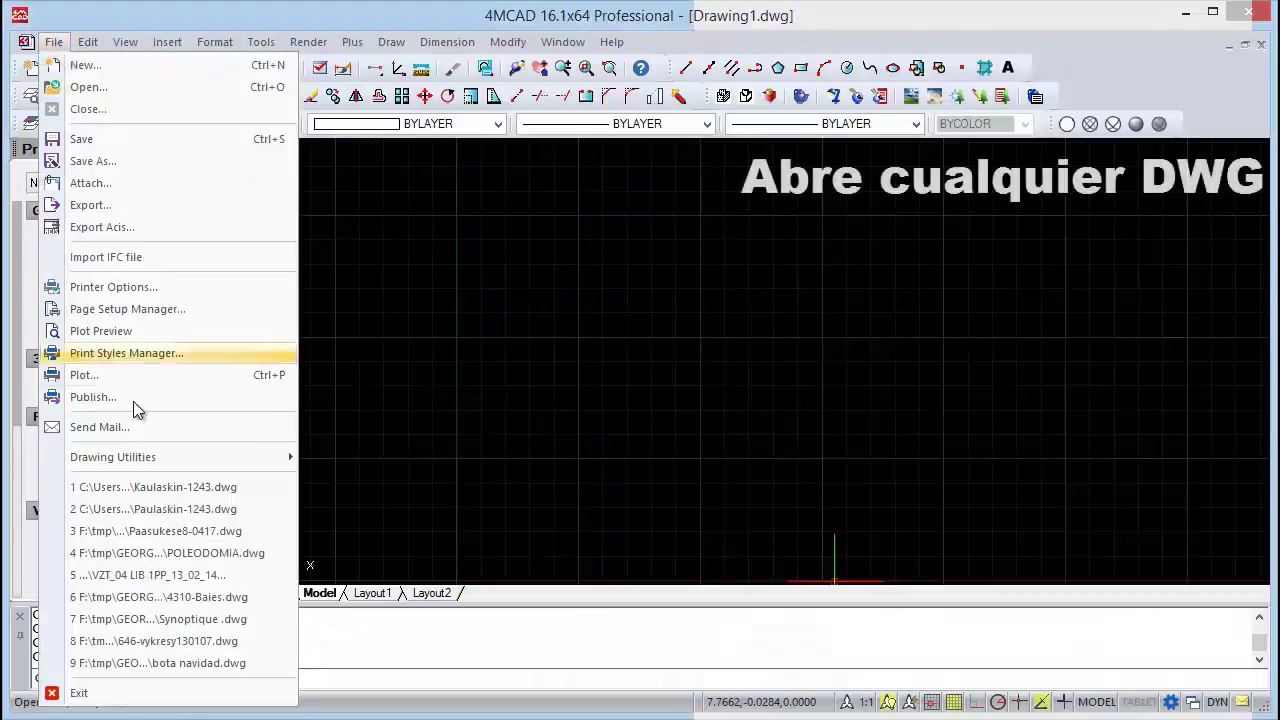
left_click(145, 490)
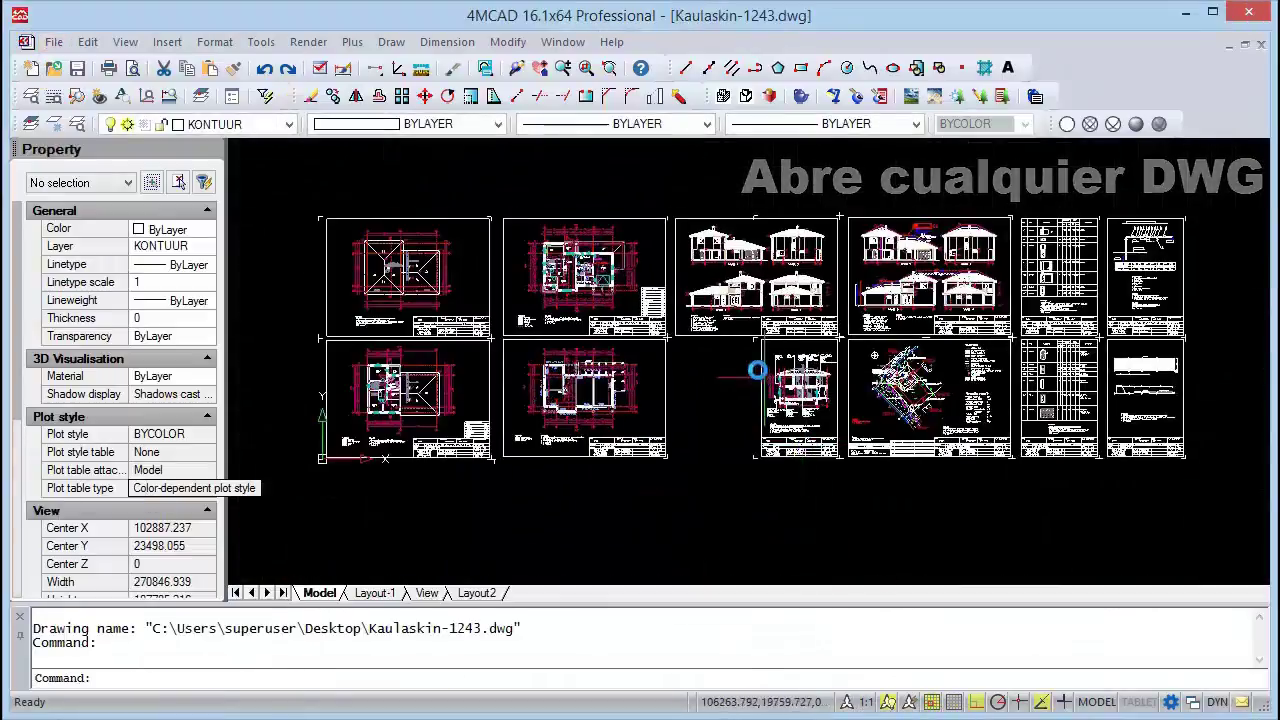
scroll(710, 355, "up", 3)
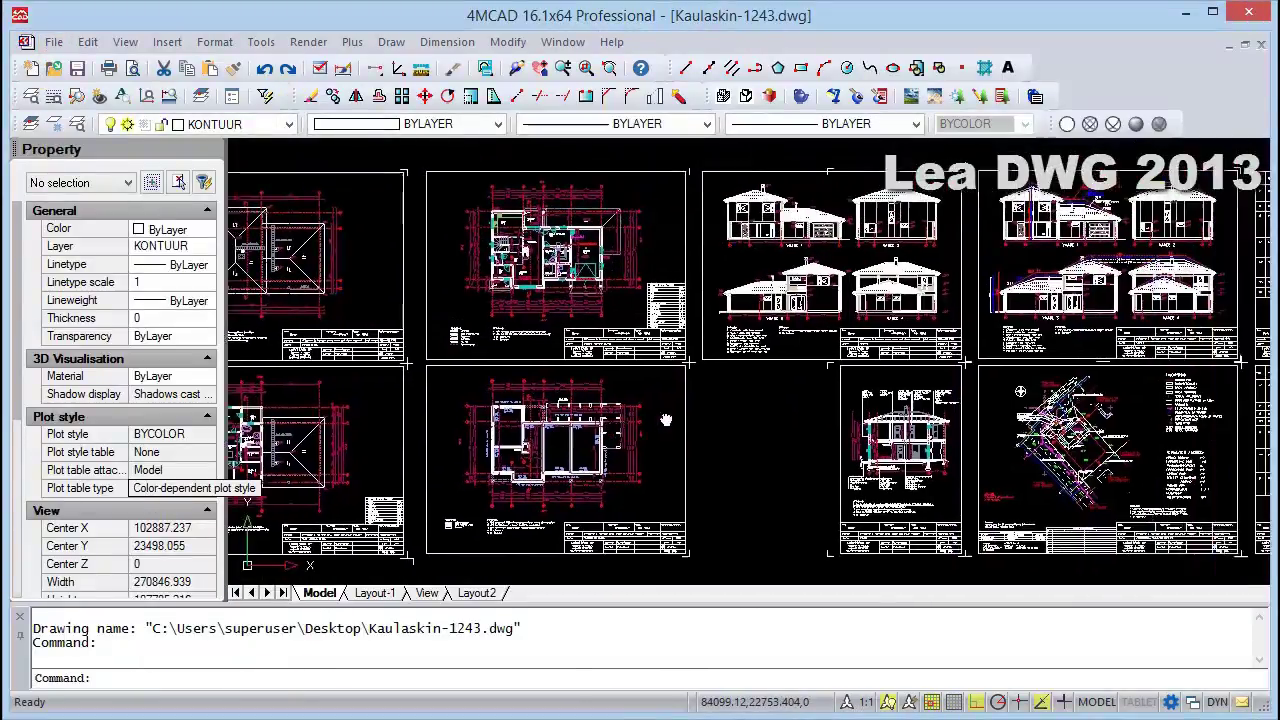
Pan and realtime-zoom across the house-plan and elevation sheets.
mouse_move(802, 412)
middle_mouse_down()
mouse_move(768, 418)
mouse_move(698, 156)
middle_mouse_up()
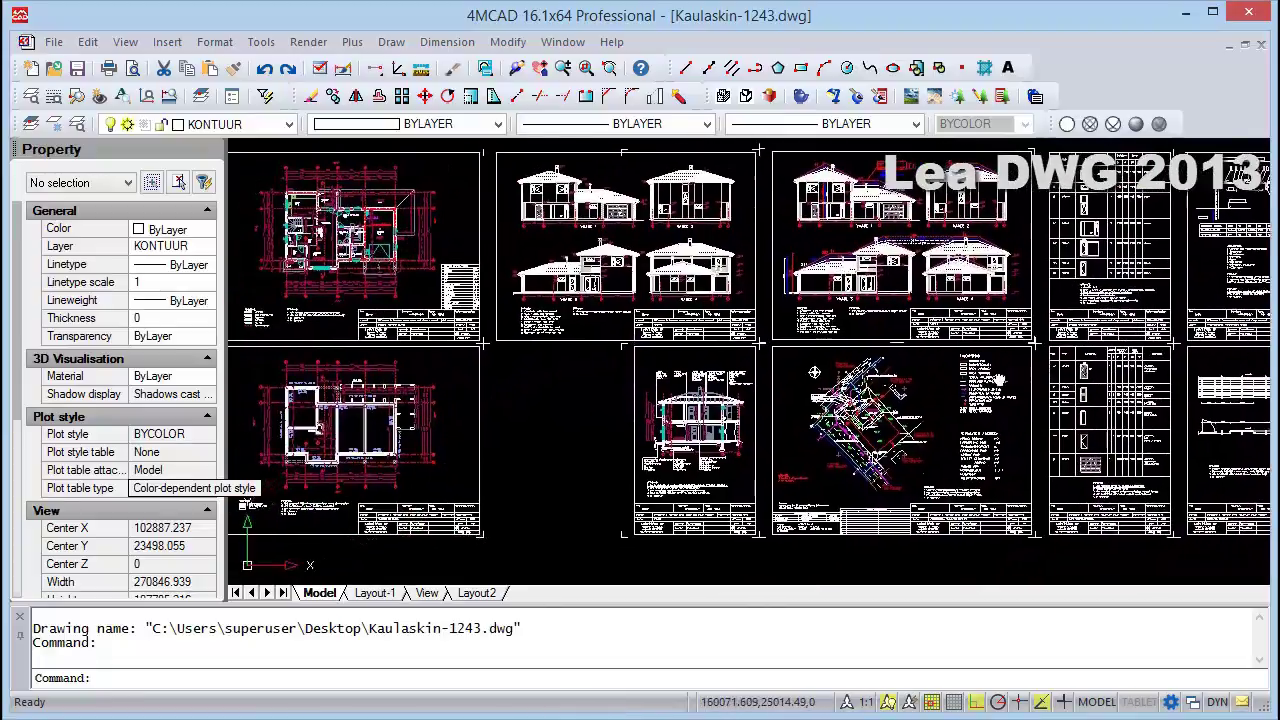
left_click(563, 67)
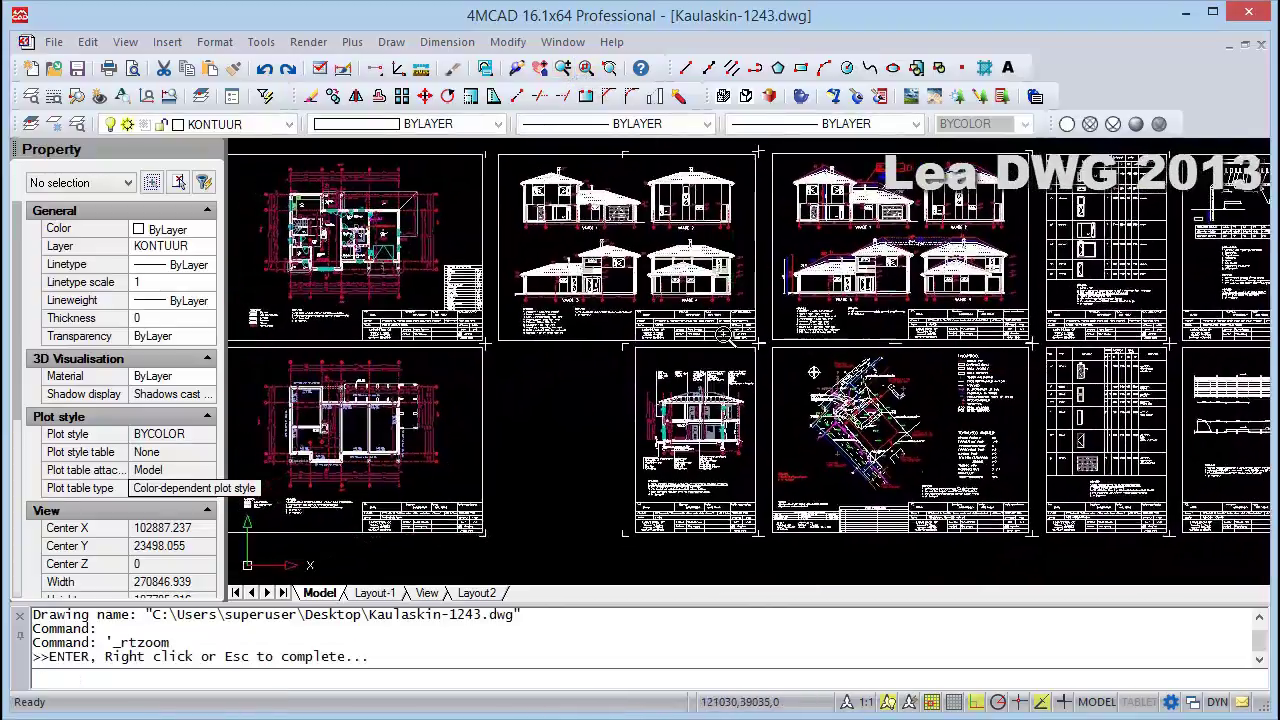
left_click_drag(737, 300, 737, 285)
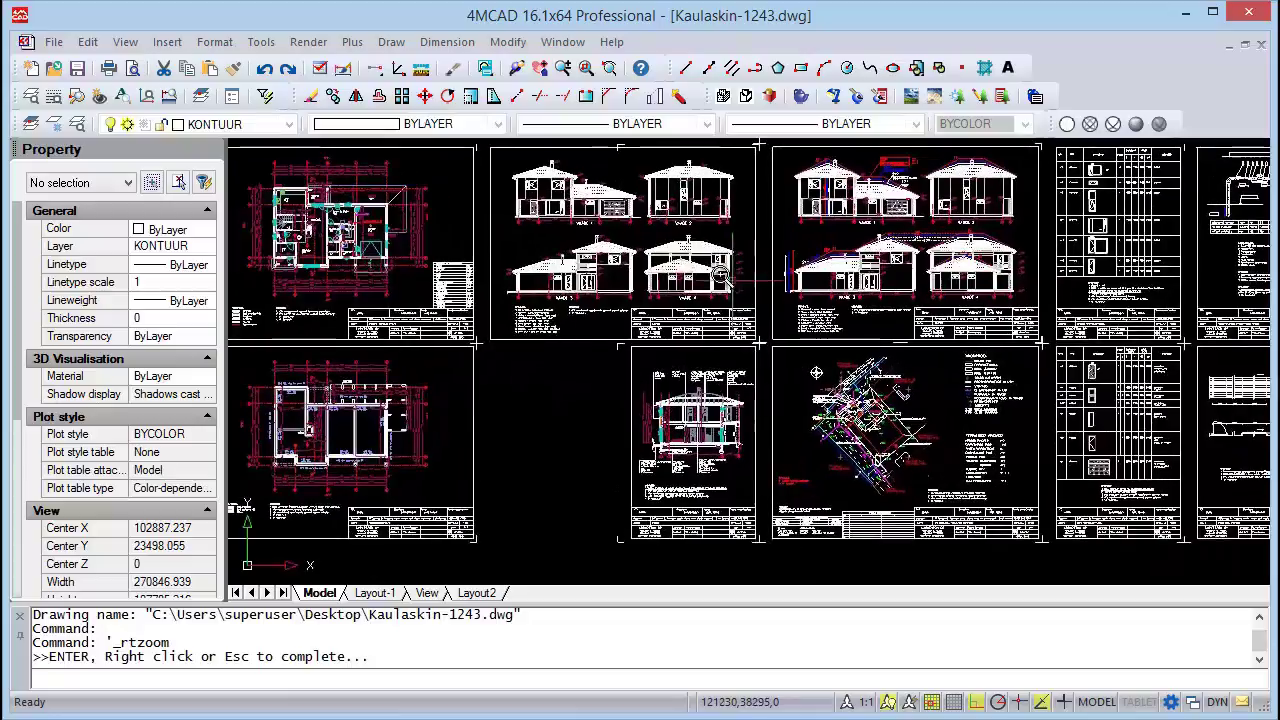
middle_click_drag(737, 285, 800, 325)
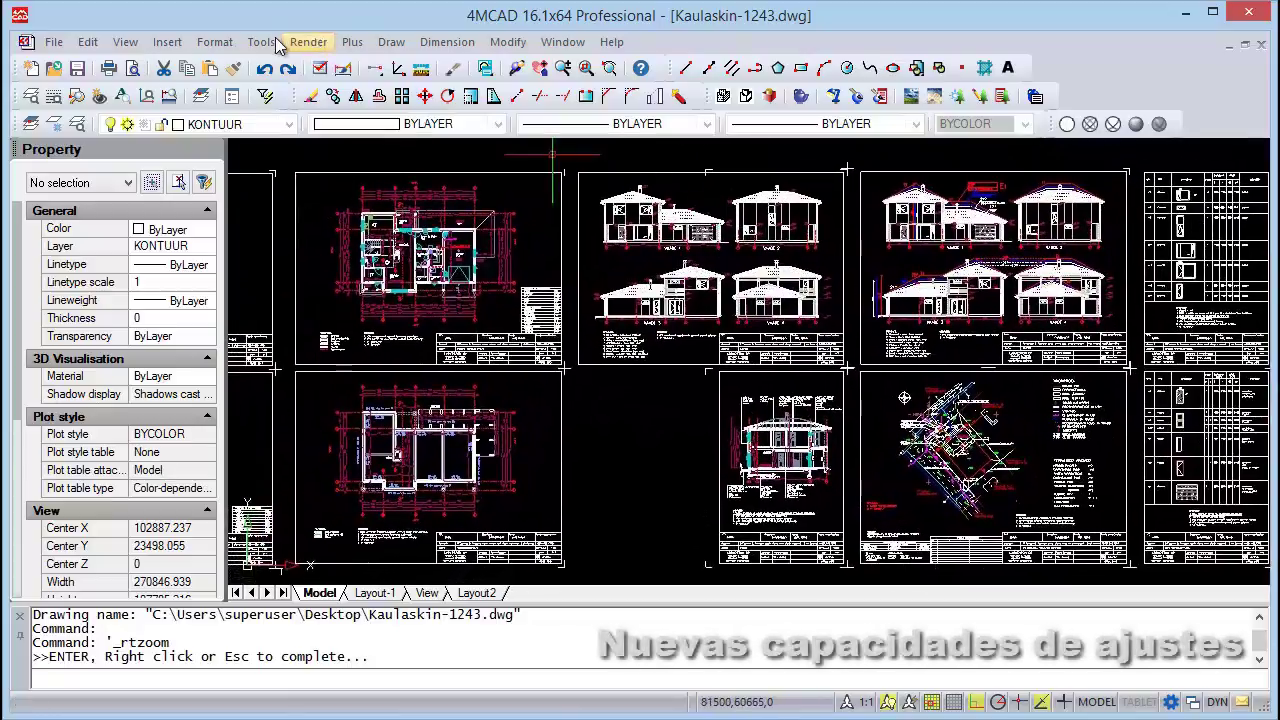
In the Preferences colour scheme, try a white model-space background, then restore black.
left_click(261, 42)
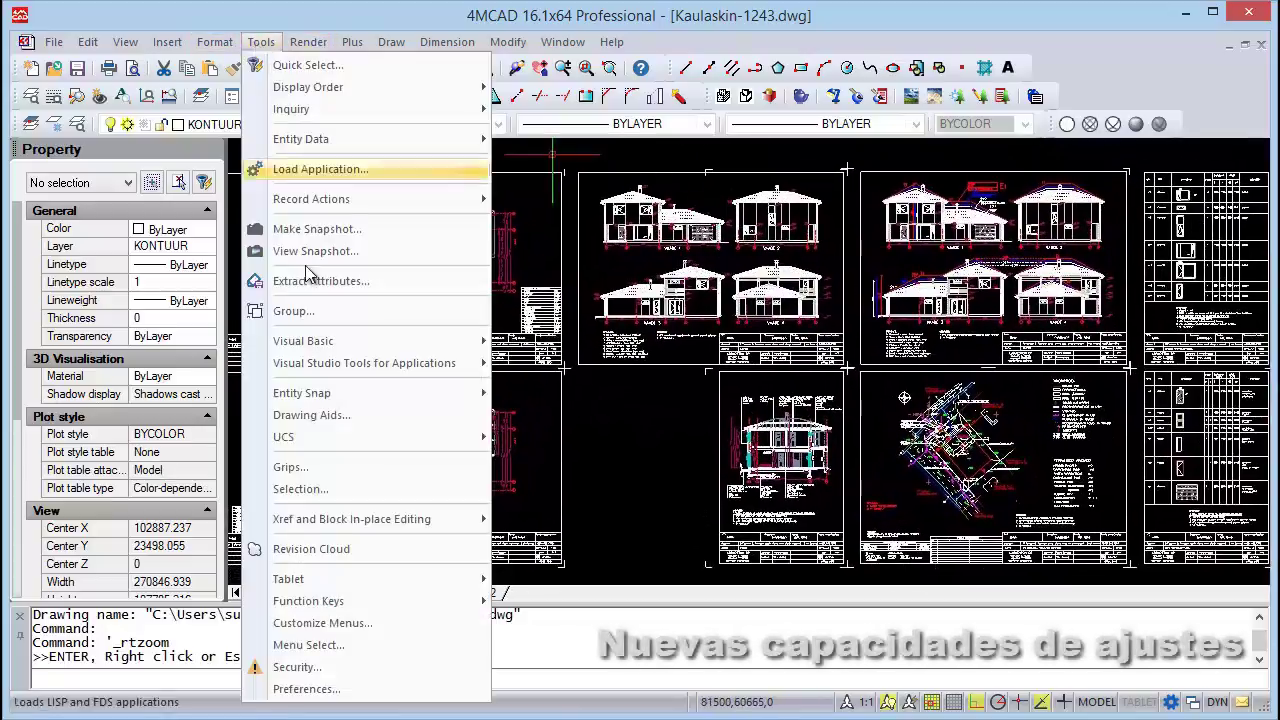
left_click(330, 689)
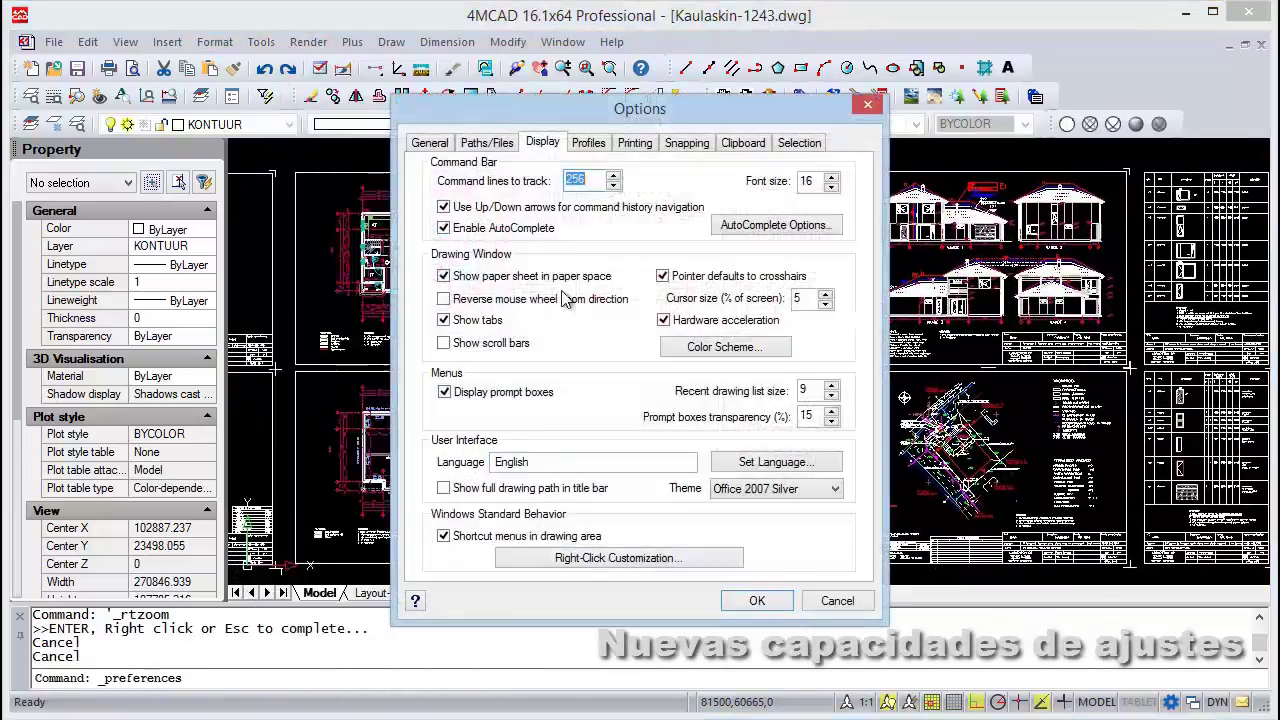
left_click(697, 350)
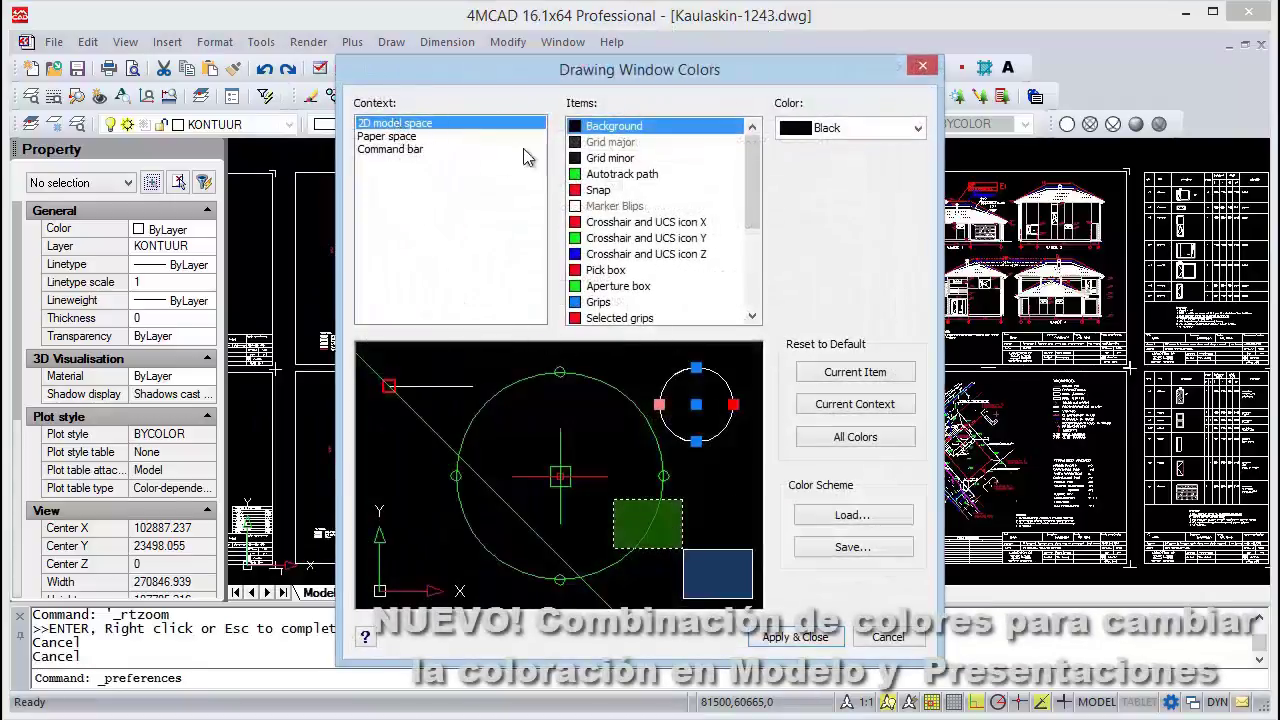
left_click(820, 137)
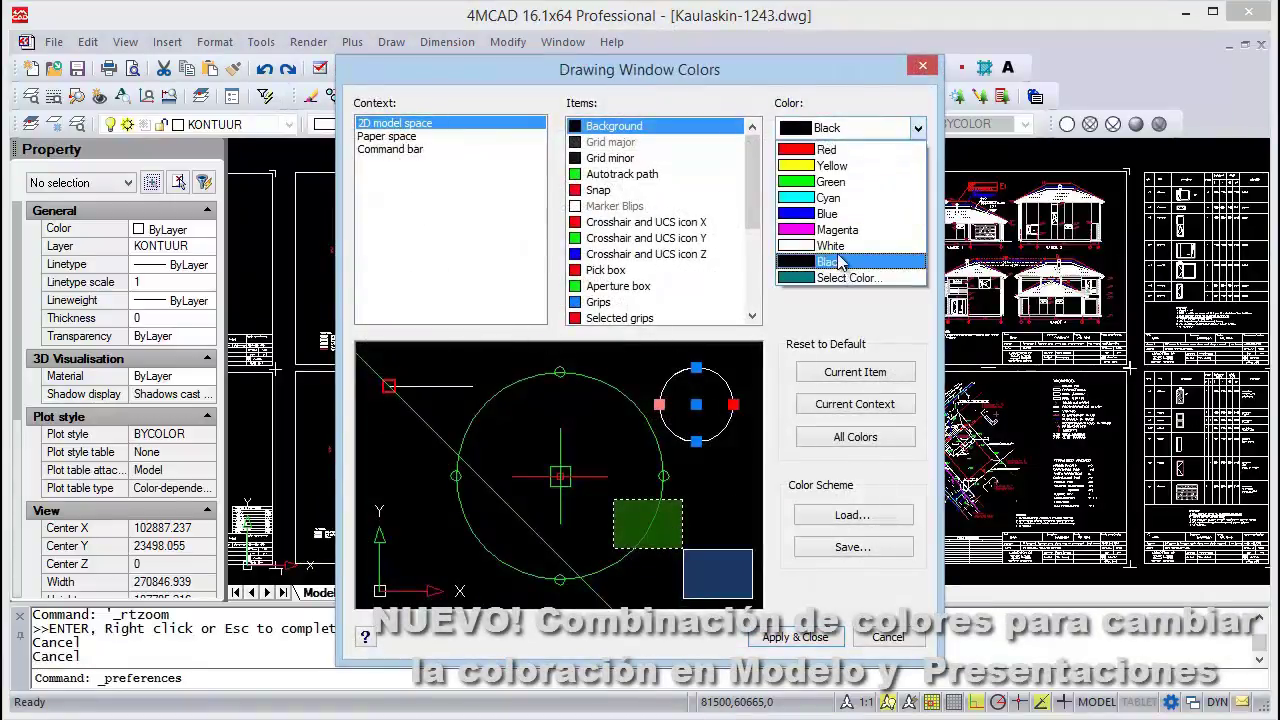
left_click(843, 256)
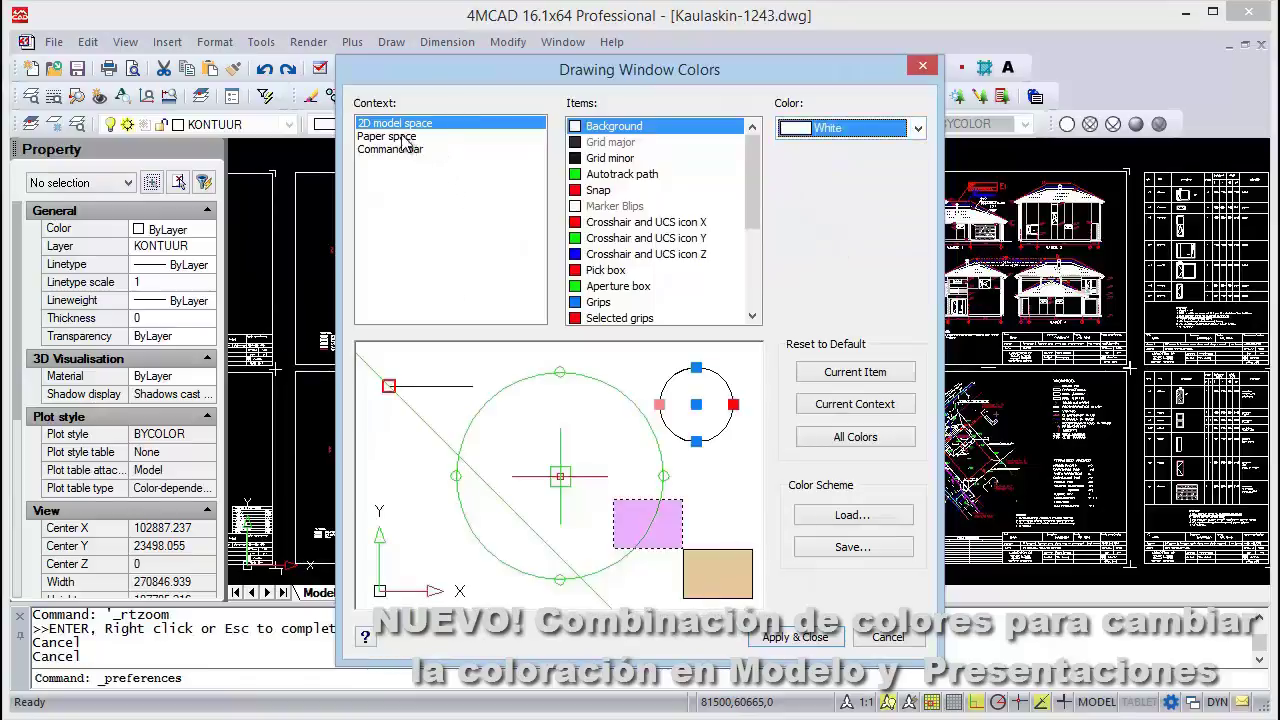
left_click(404, 139)
left_click(393, 150)
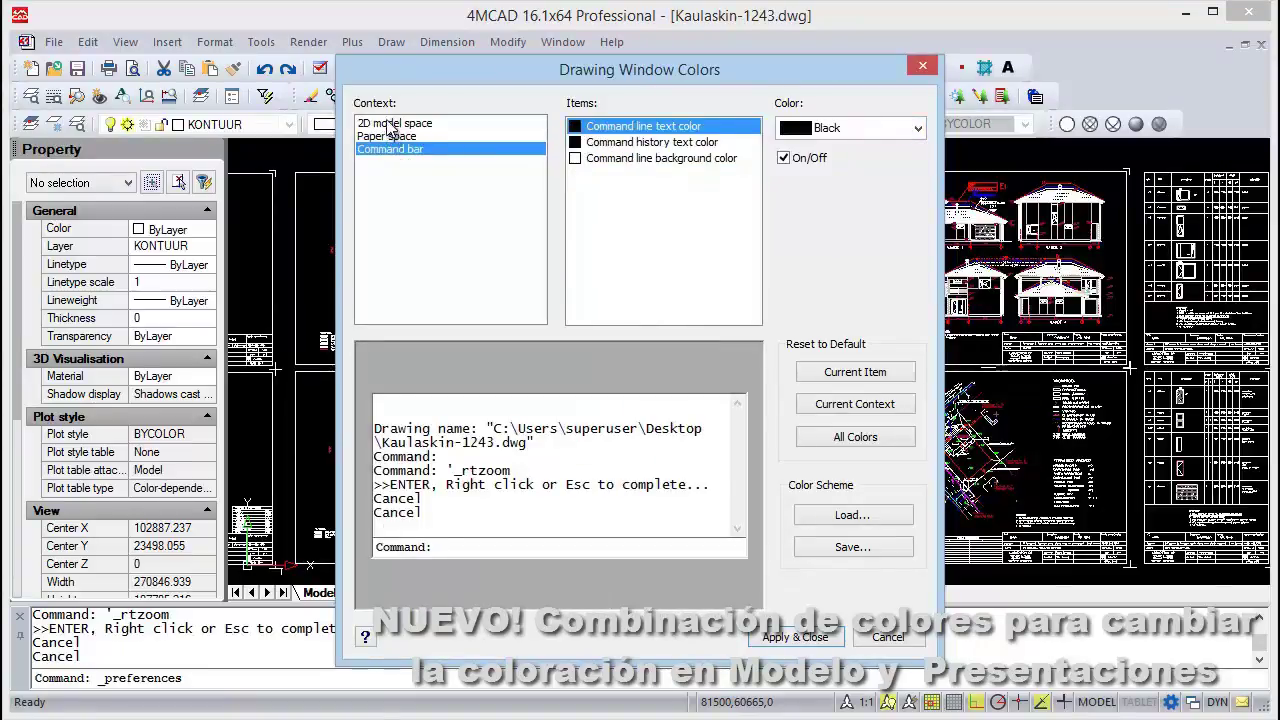
left_click(393, 123)
left_click(830, 132)
left_click(823, 269)
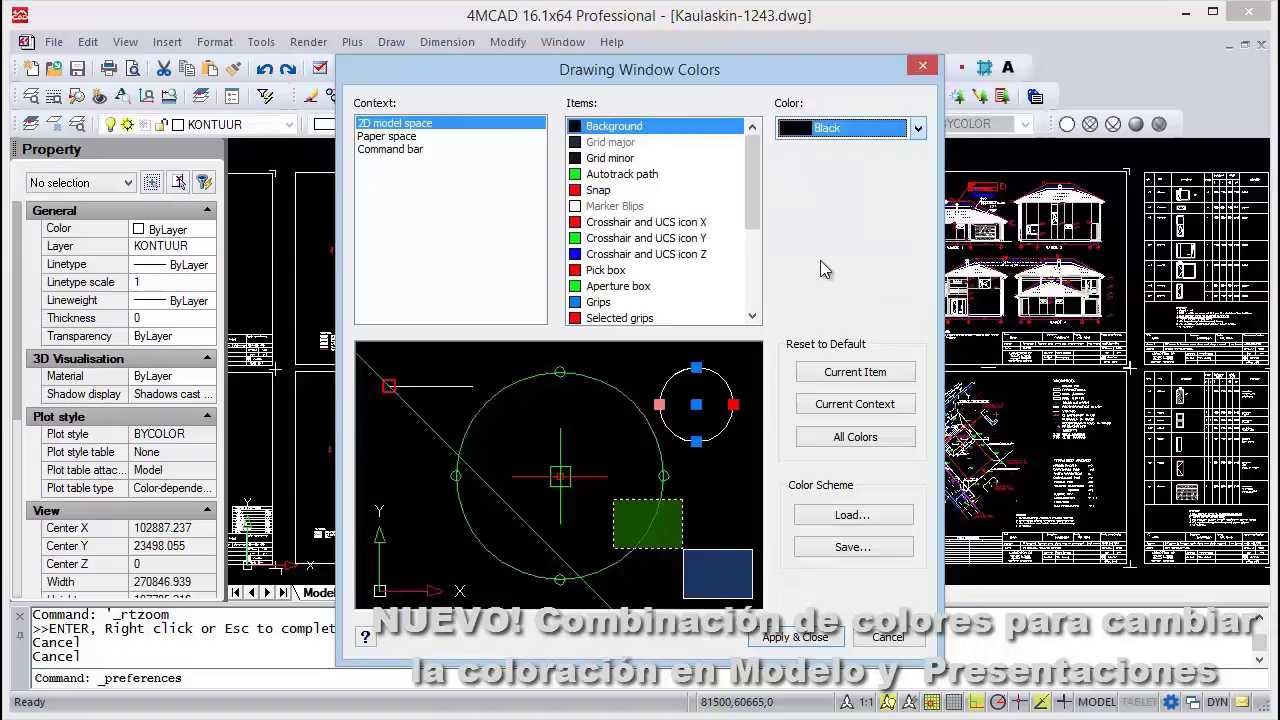
Set the paper-space sheet border to grey 128,128,128 and apply the colours.
left_click(386, 137)
left_click(601, 143)
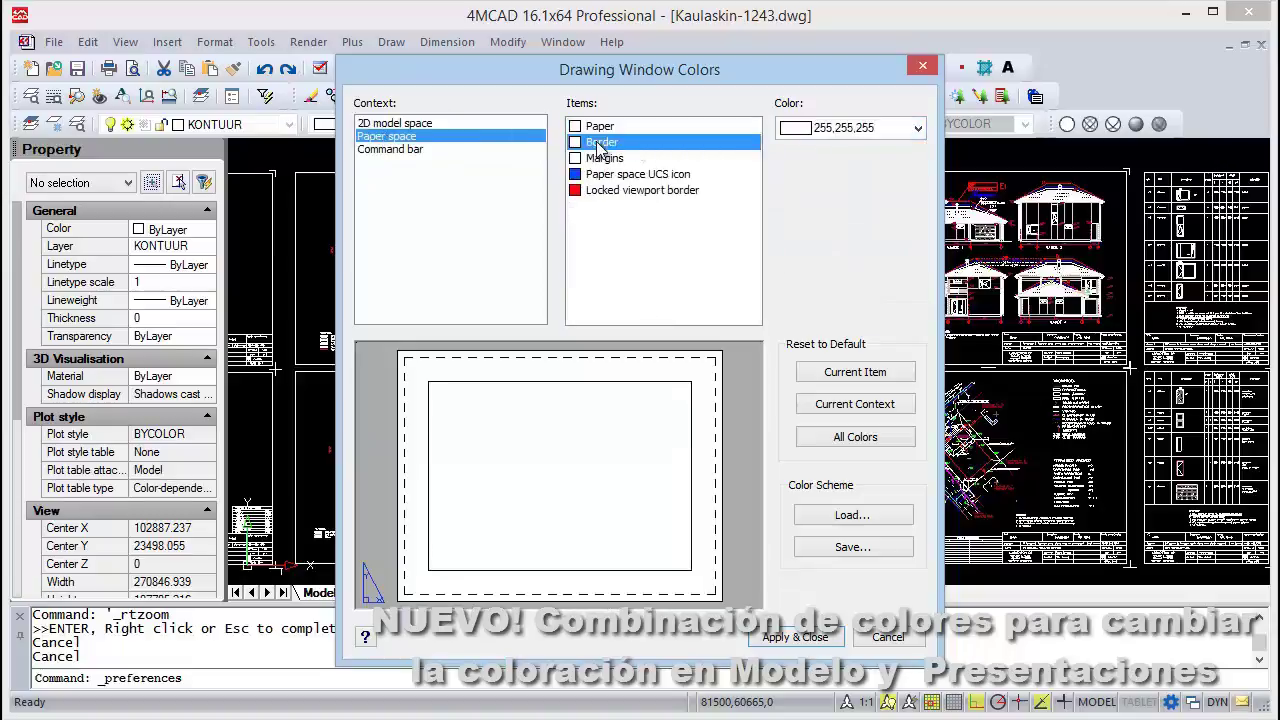
left_click(862, 130)
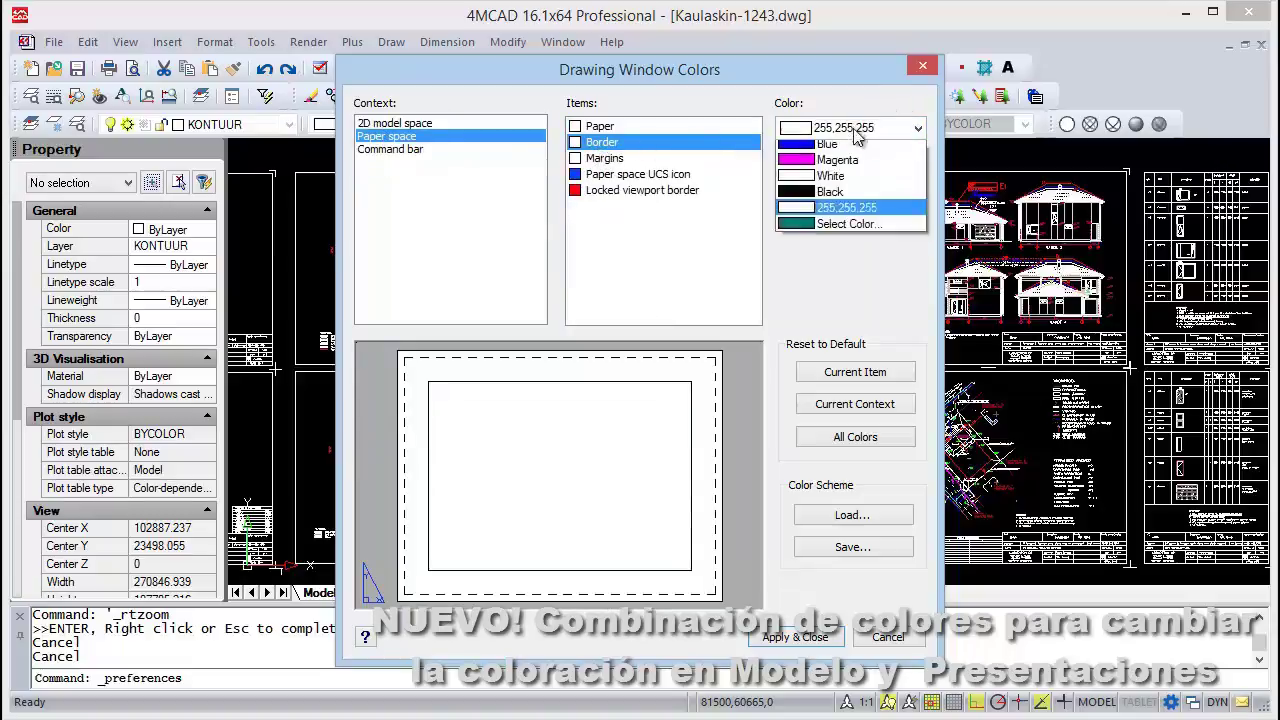
left_click(836, 292)
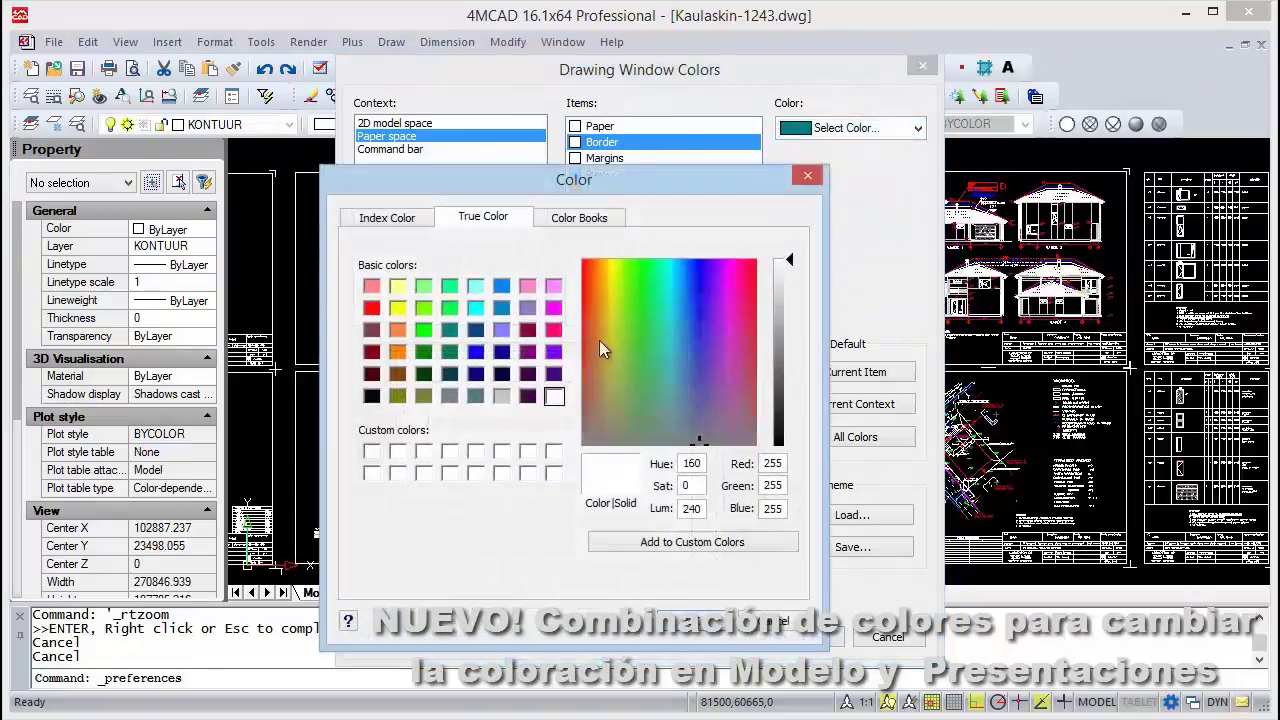
left_click(453, 395)
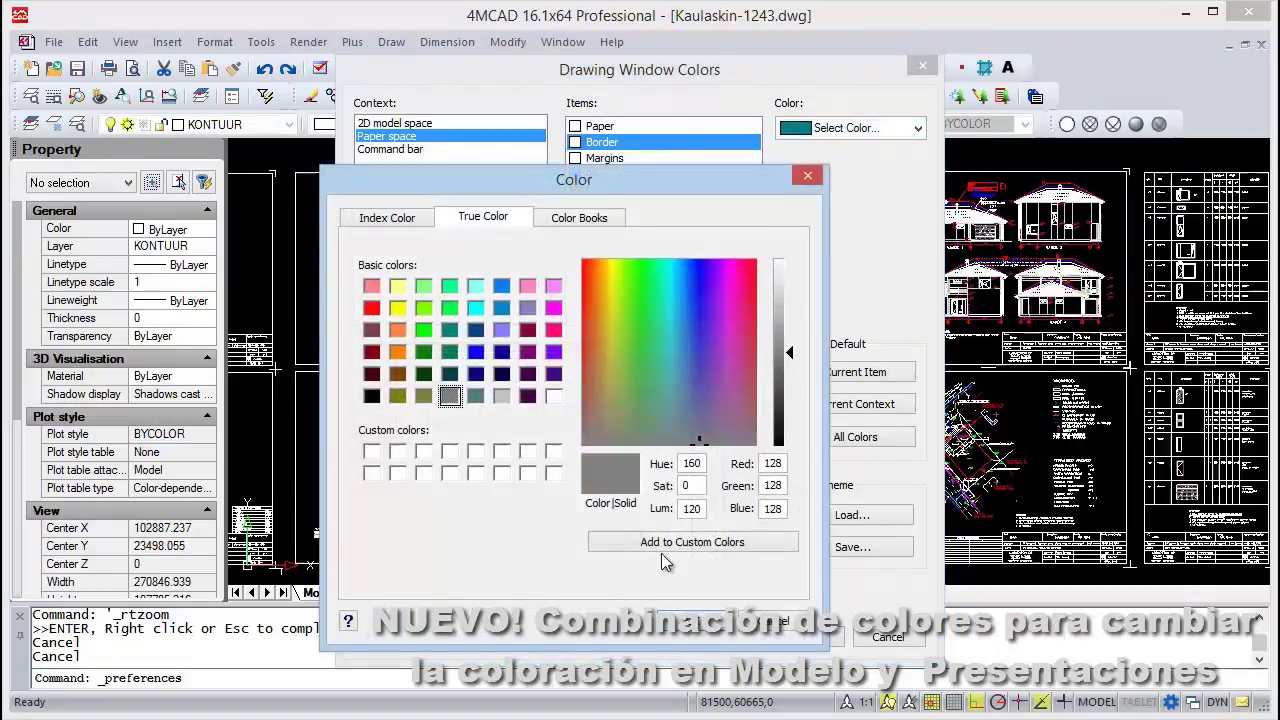
left_click(706, 624)
left_click(799, 638)
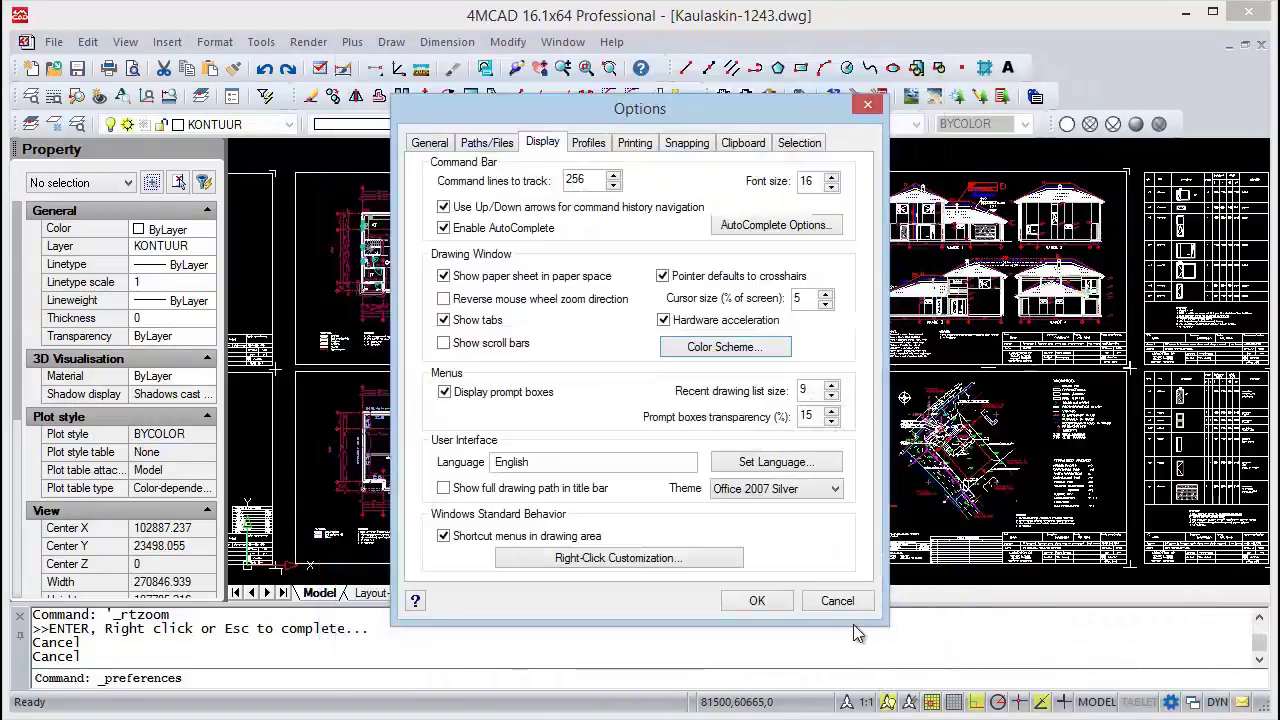
left_click(757, 601)
Browse the Layout-1, View and Layout2 sheets.
scroll(370, 530, "down", 2)
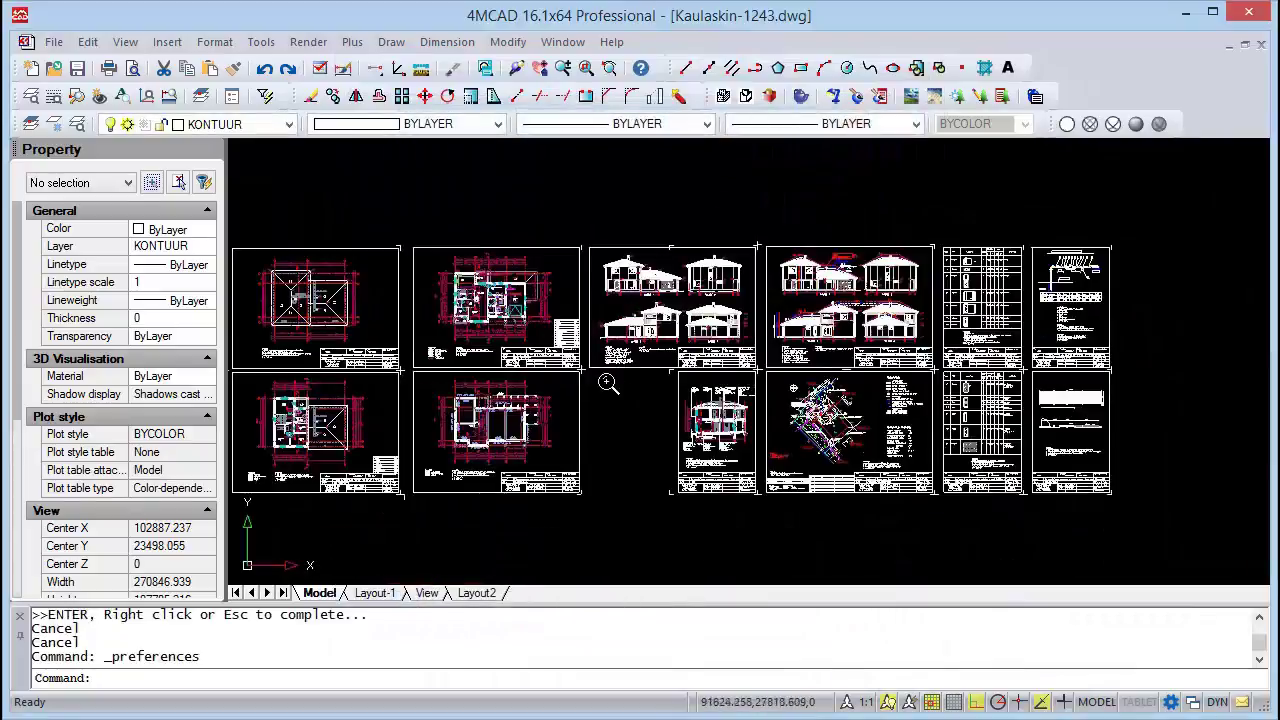
left_click(377, 593)
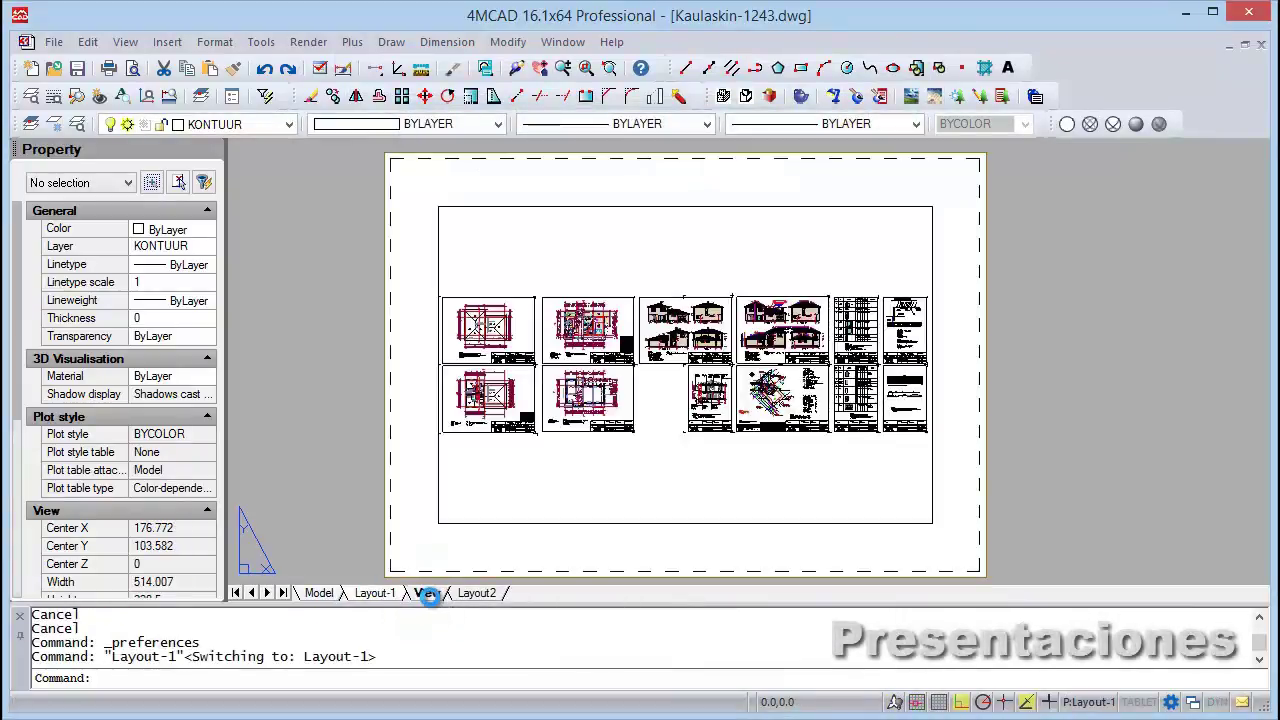
left_click(428, 594)
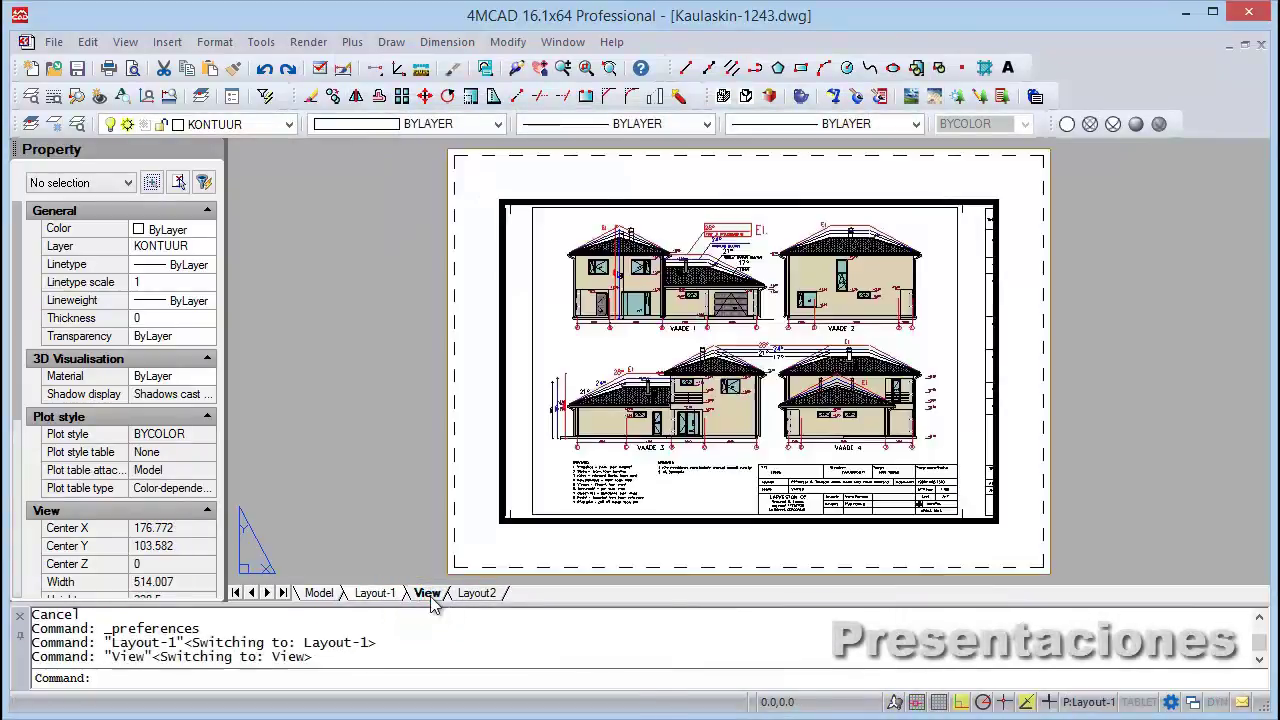
left_click(483, 594)
Create a new layout, Layout1, and switch to it.
right_click(488, 596)
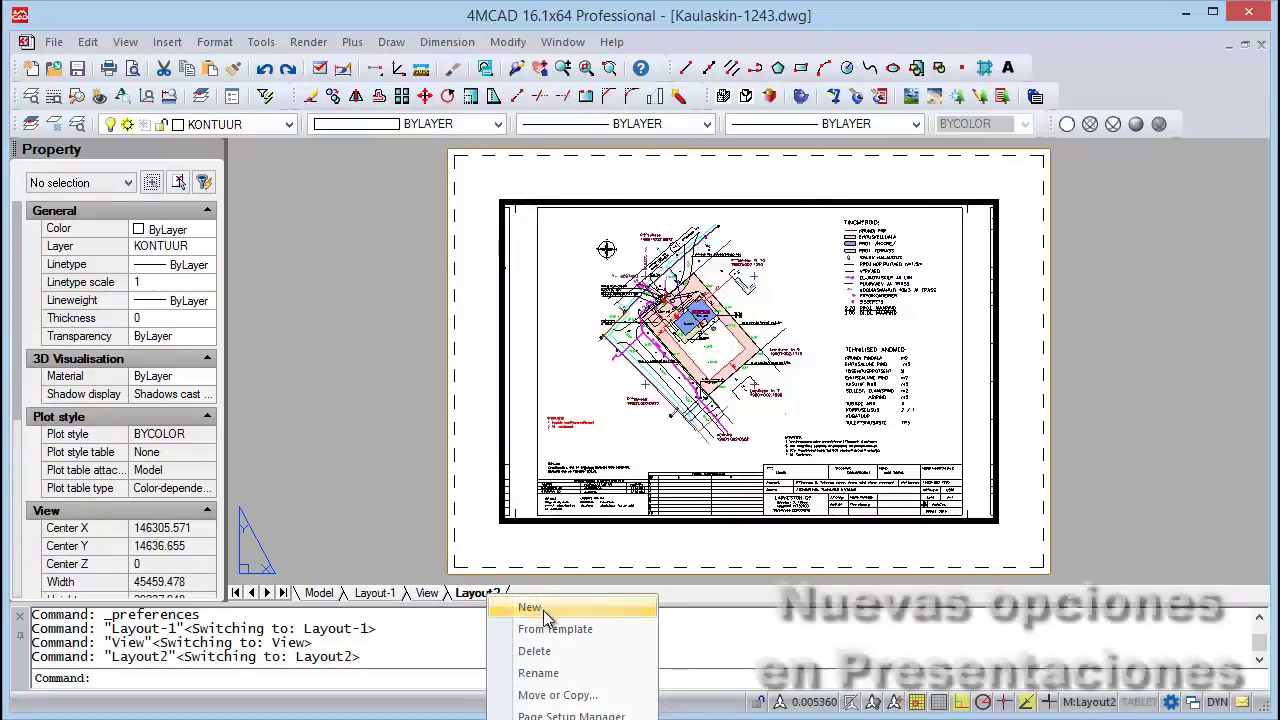
left_click(530, 607)
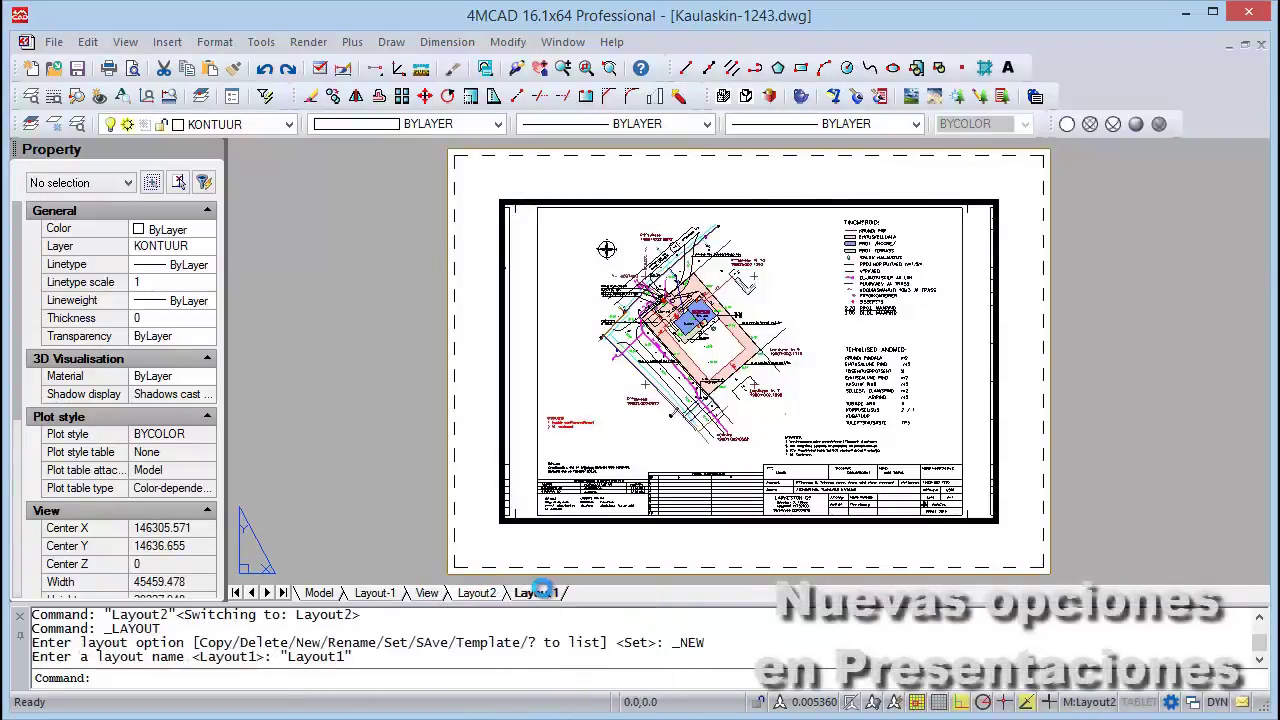
left_click(540, 592)
Window-select Layout1's default viewport and delete it.
left_click(457, 457)
left_click(557, 486)
left_click(475, 450)
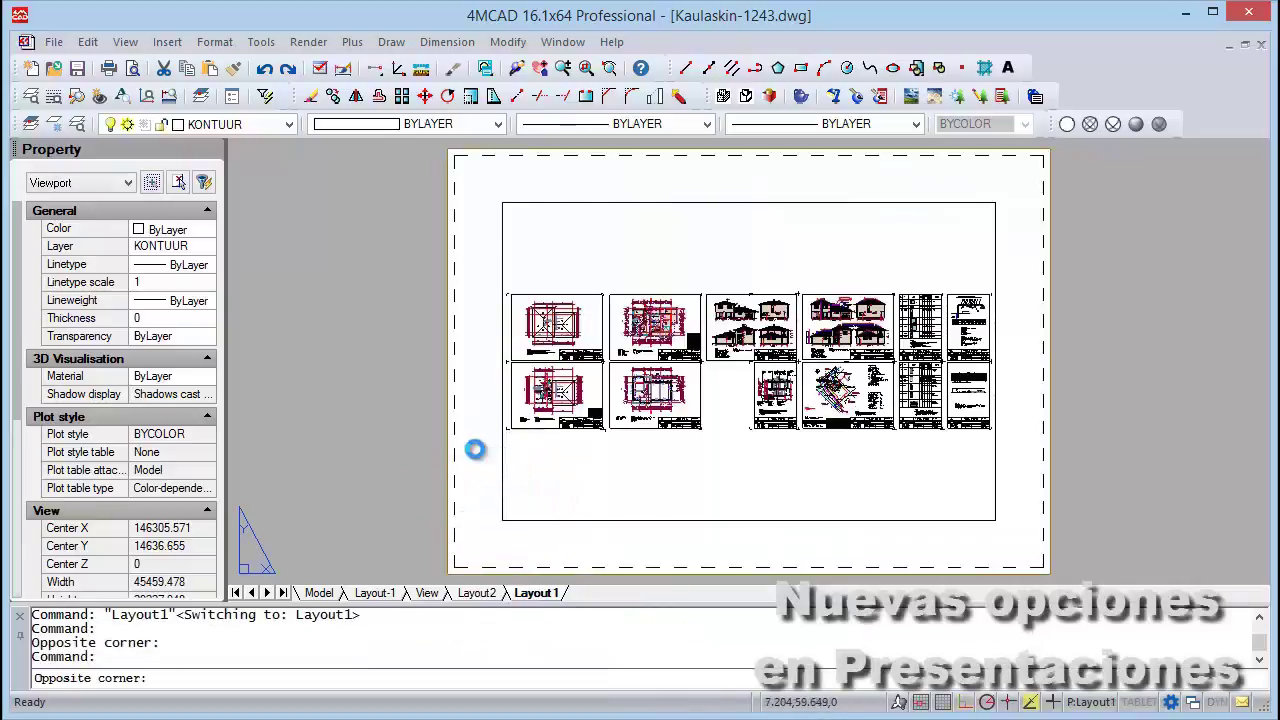
key("Delete")
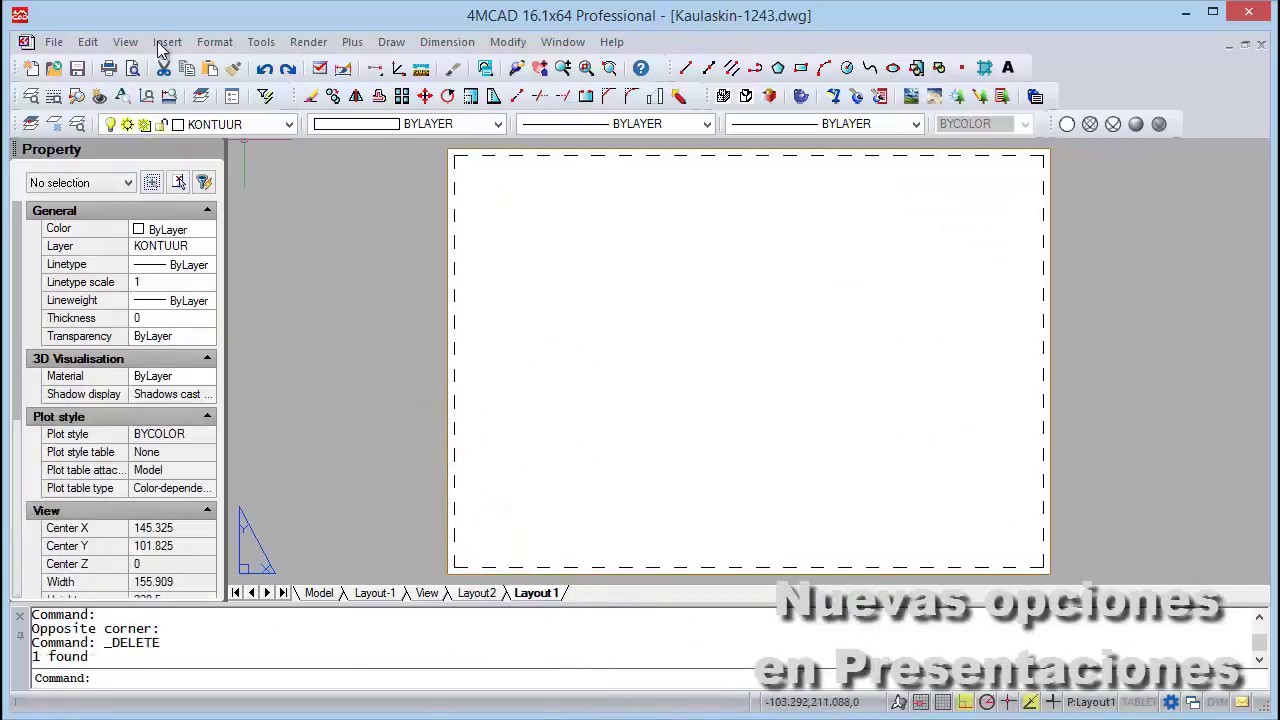
Draw a six-corner notched polygonal viewport on Layout1 with MVIEW's Polygonal option.
left_click(125, 42)
mouse_move(187, 265)
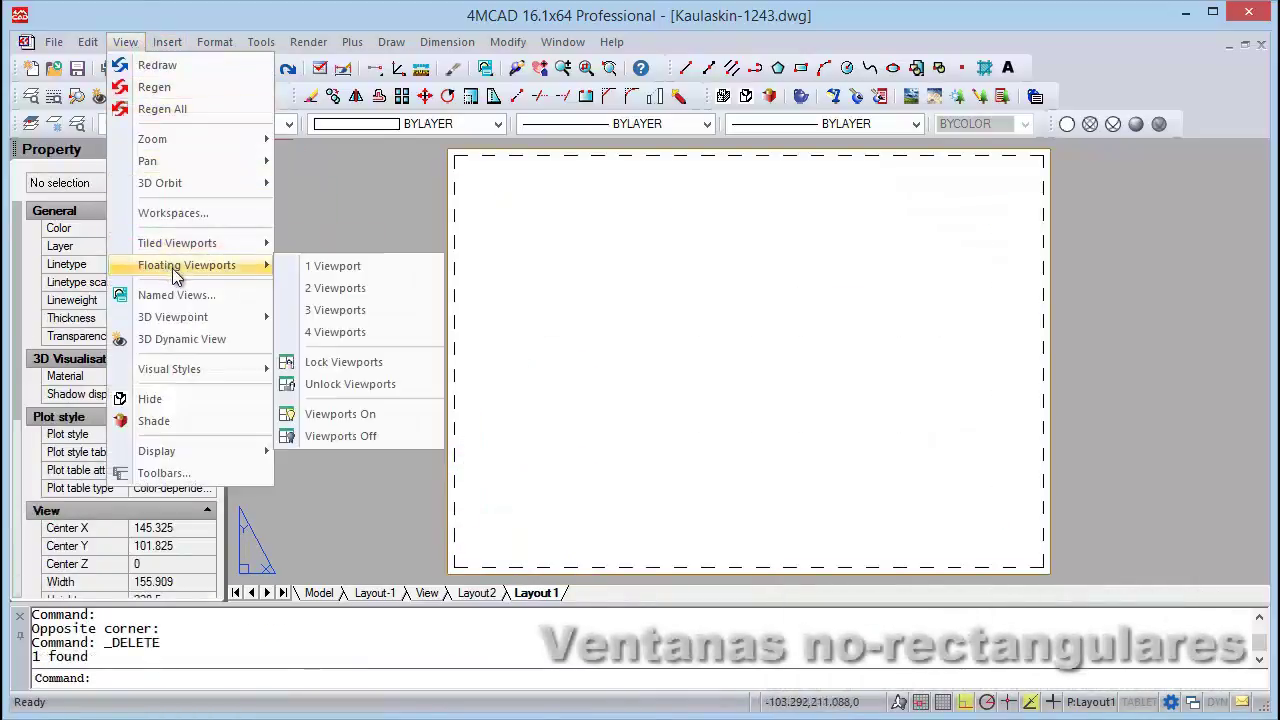
left_click(333, 266)
type("p")
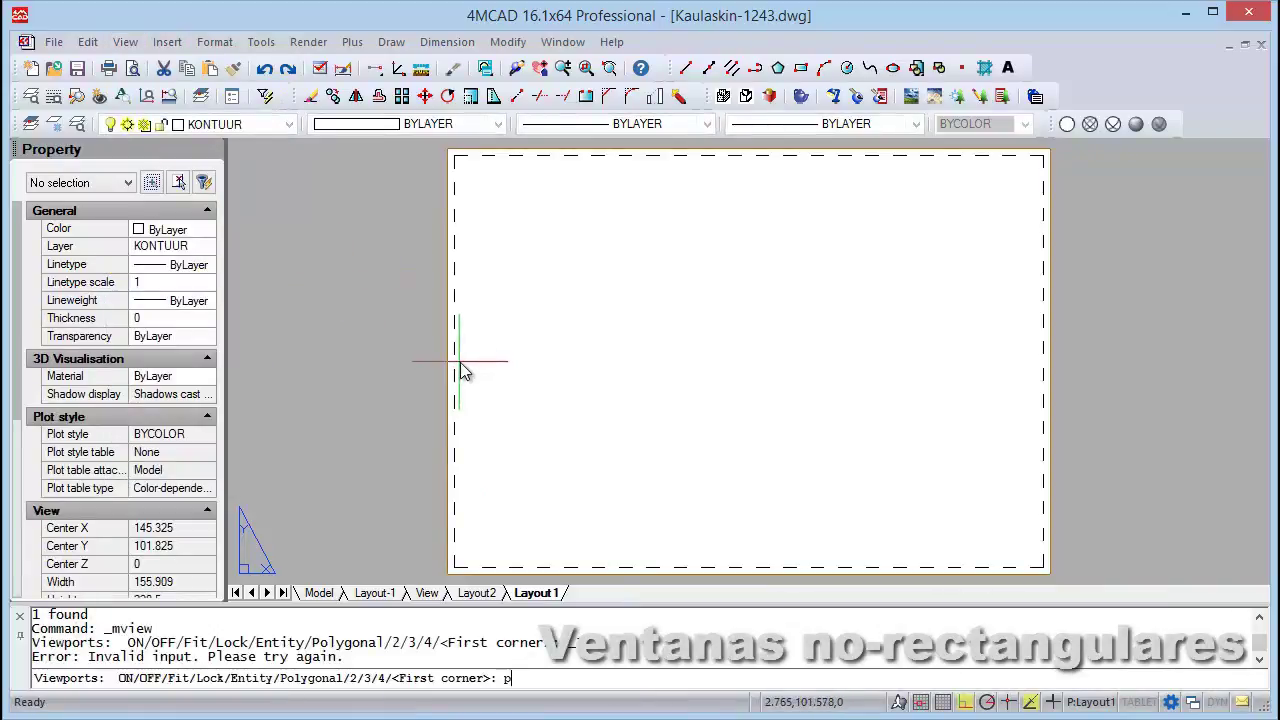
key("Return")
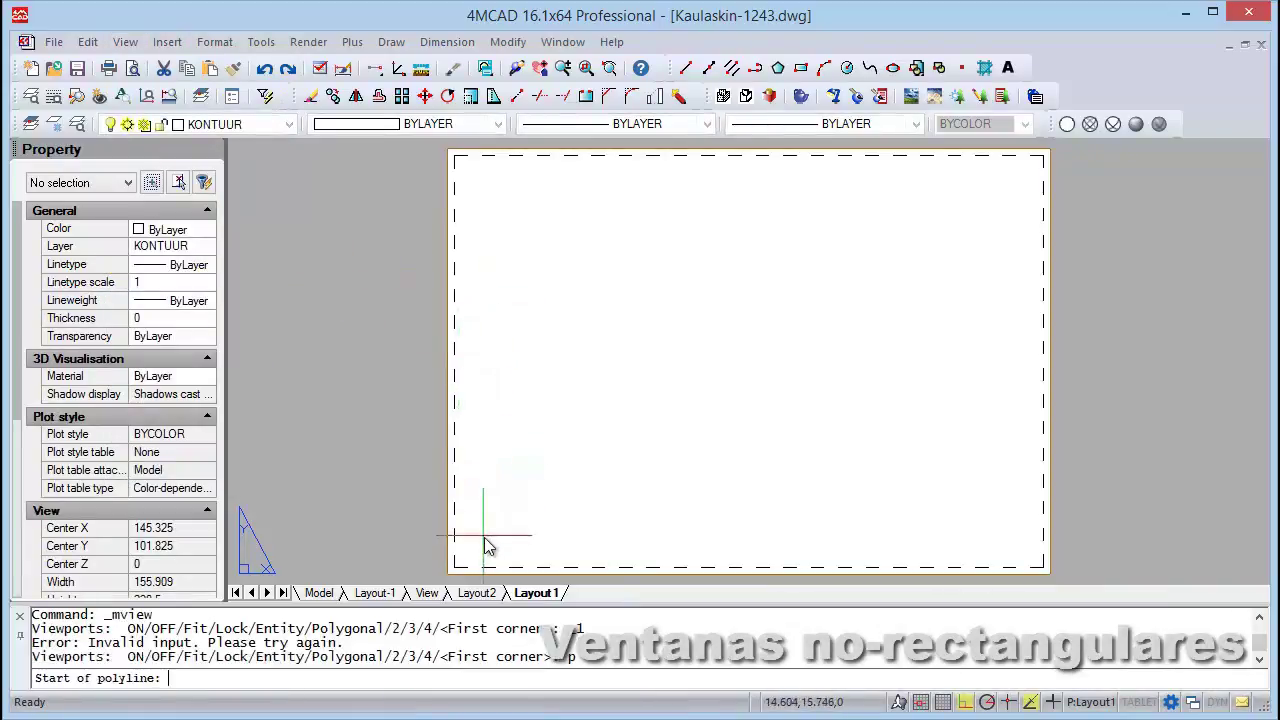
left_click(484, 536)
left_click(501, 180)
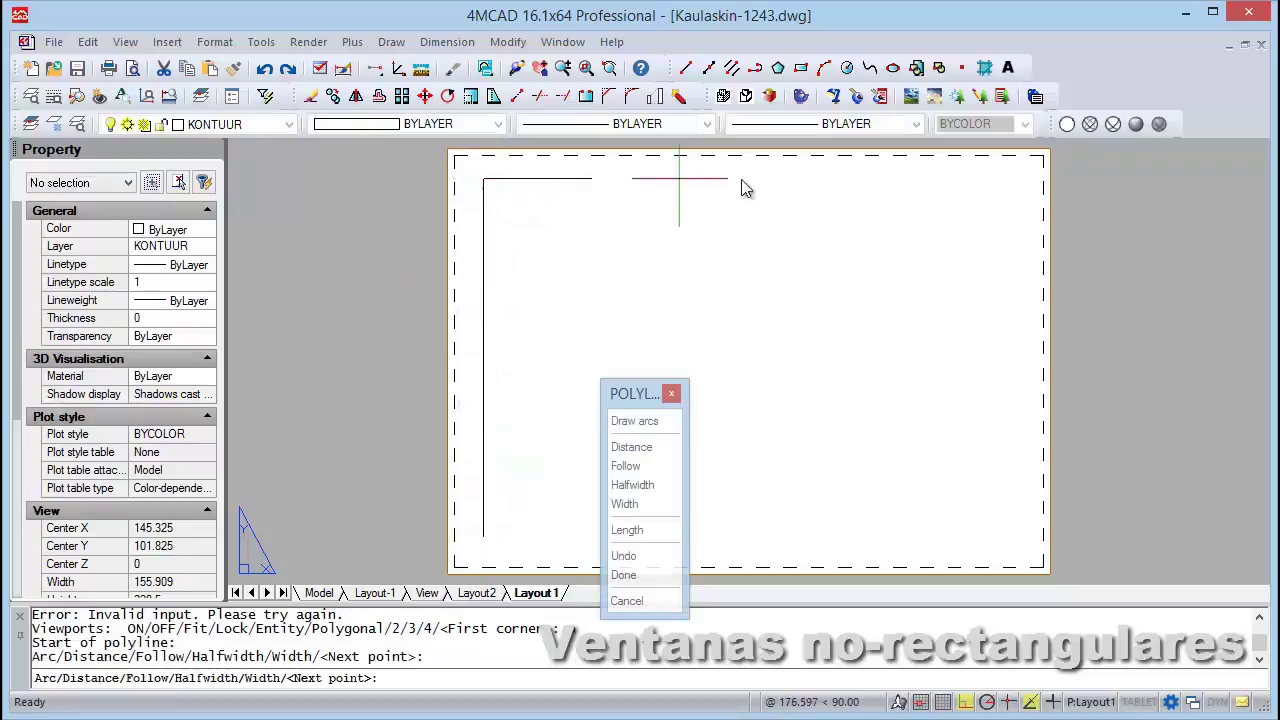
left_click(970, 182)
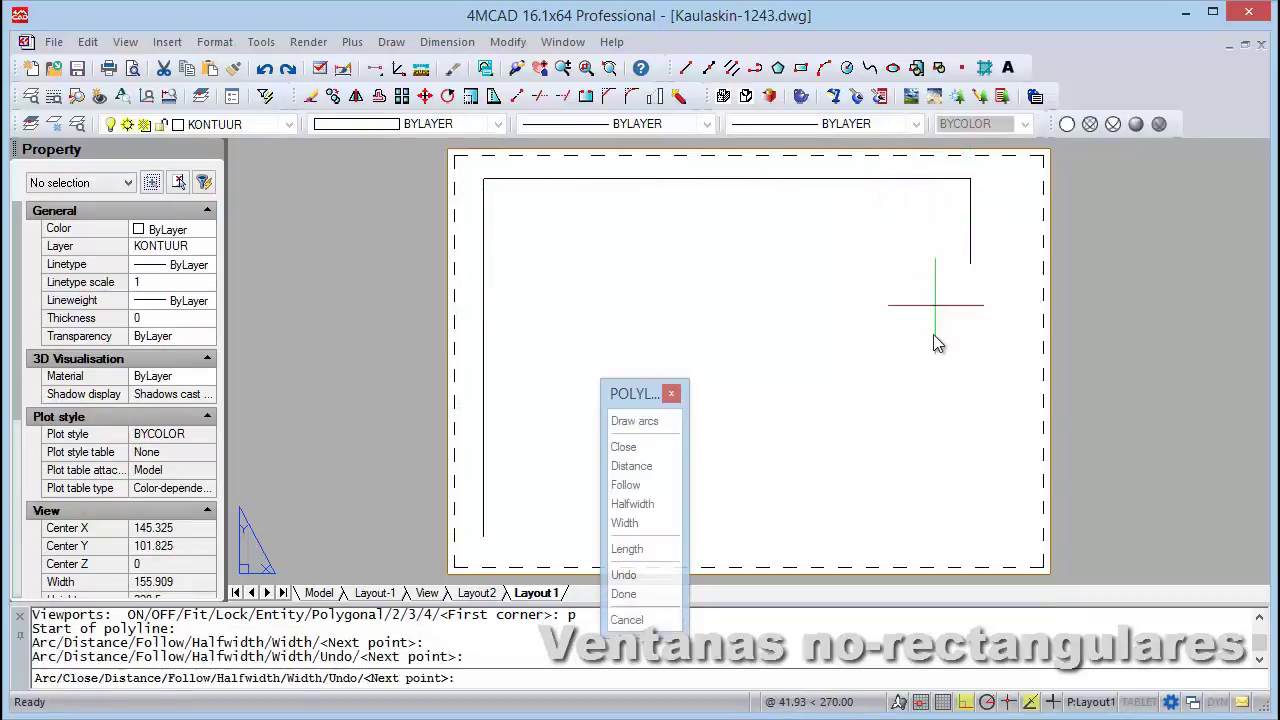
left_click(932, 399)
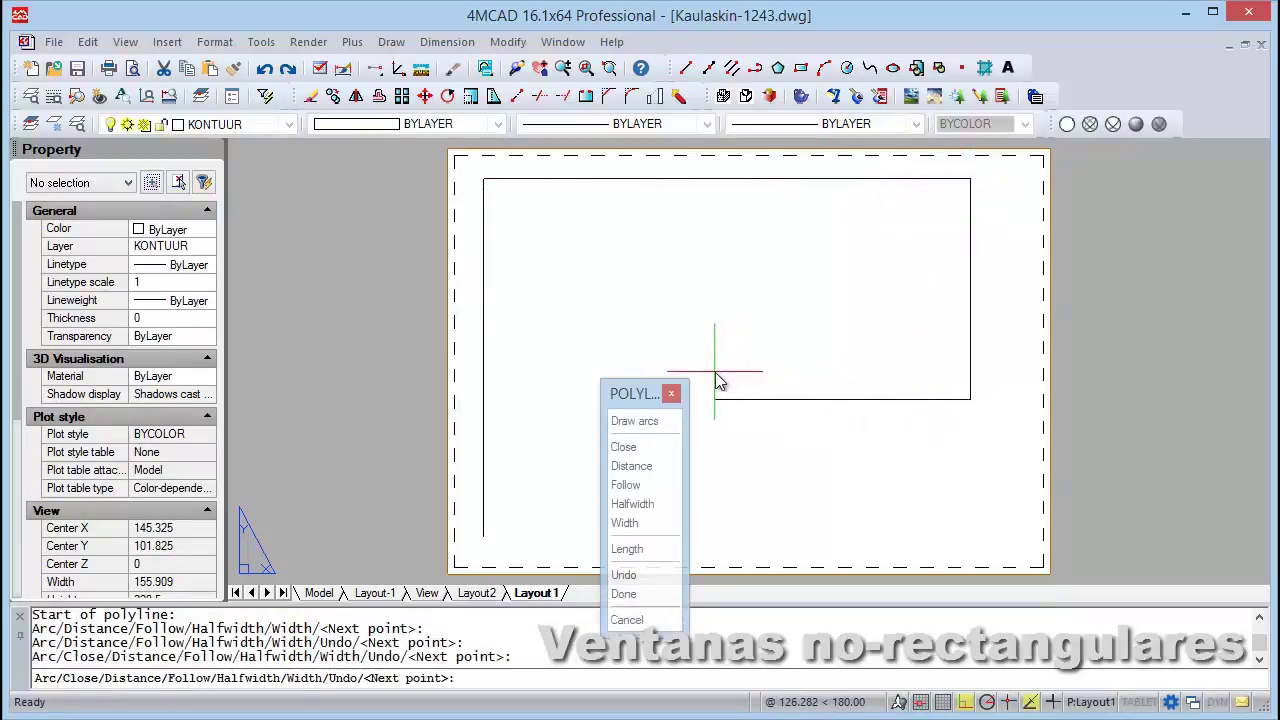
left_click(718, 395)
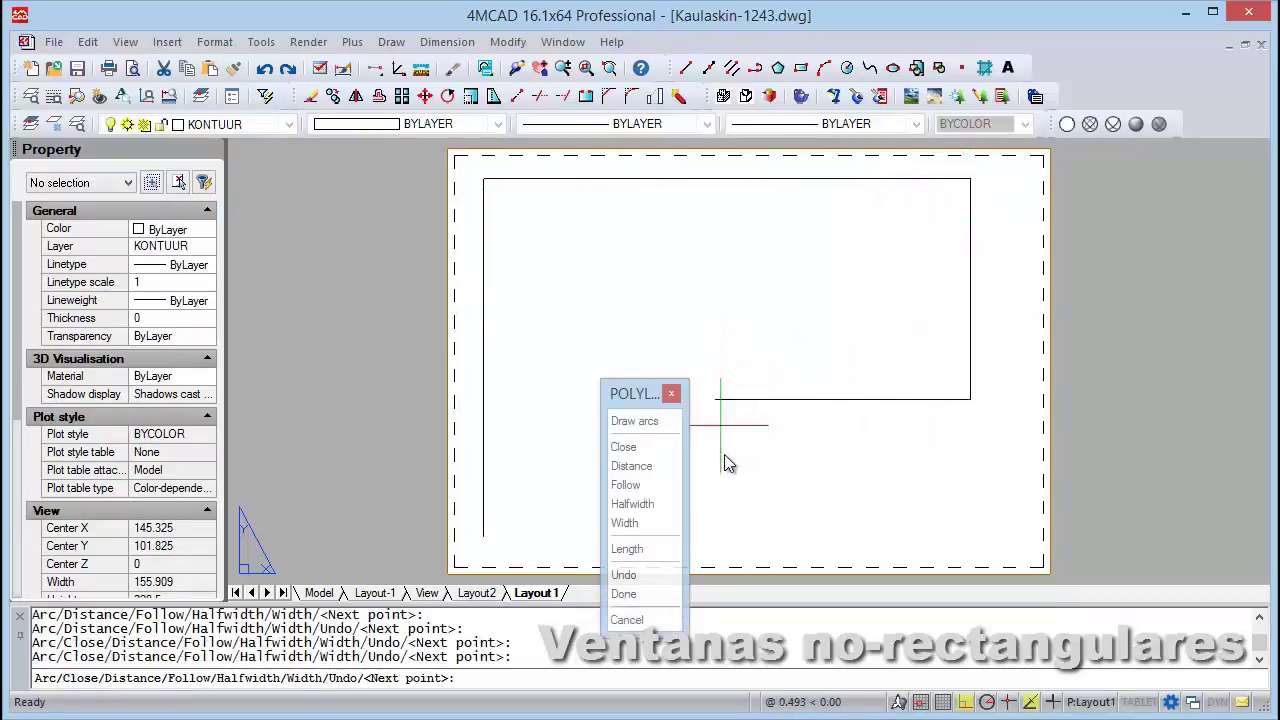
left_click(716, 530)
key("Return")
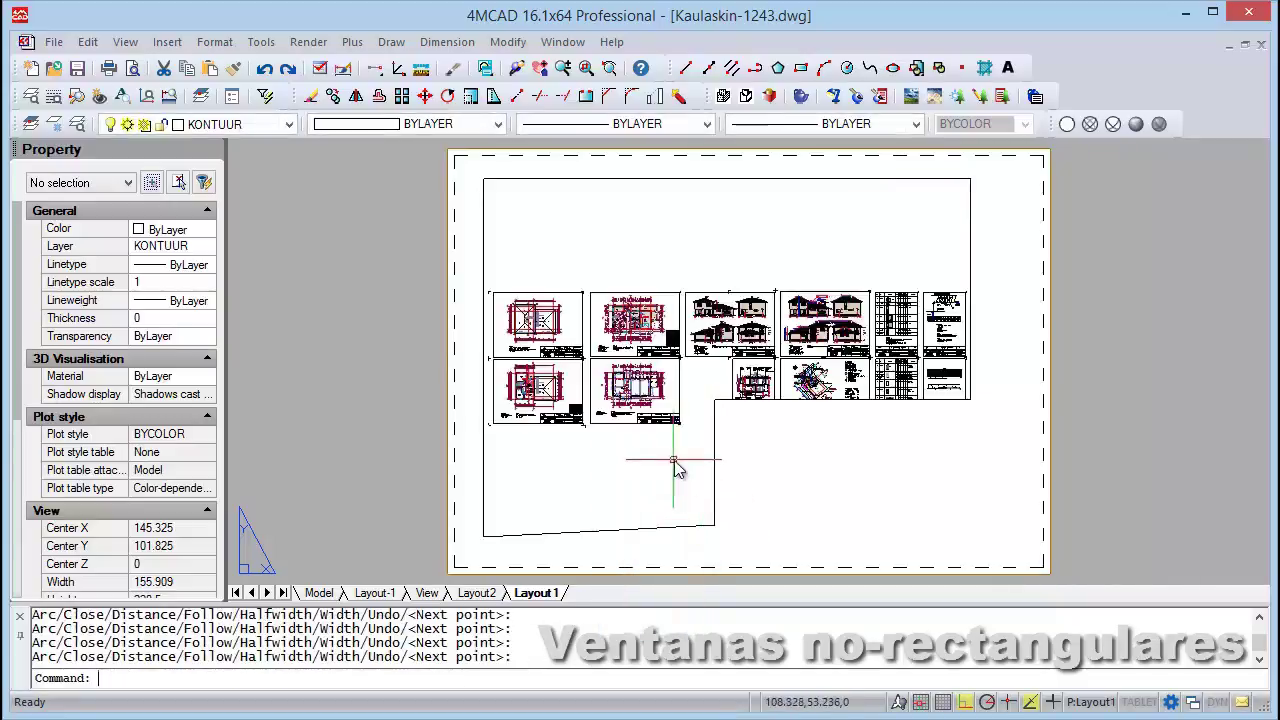
Zoom in on the house sheets inside the notched viewport.
scroll(694, 538, "up", 2)
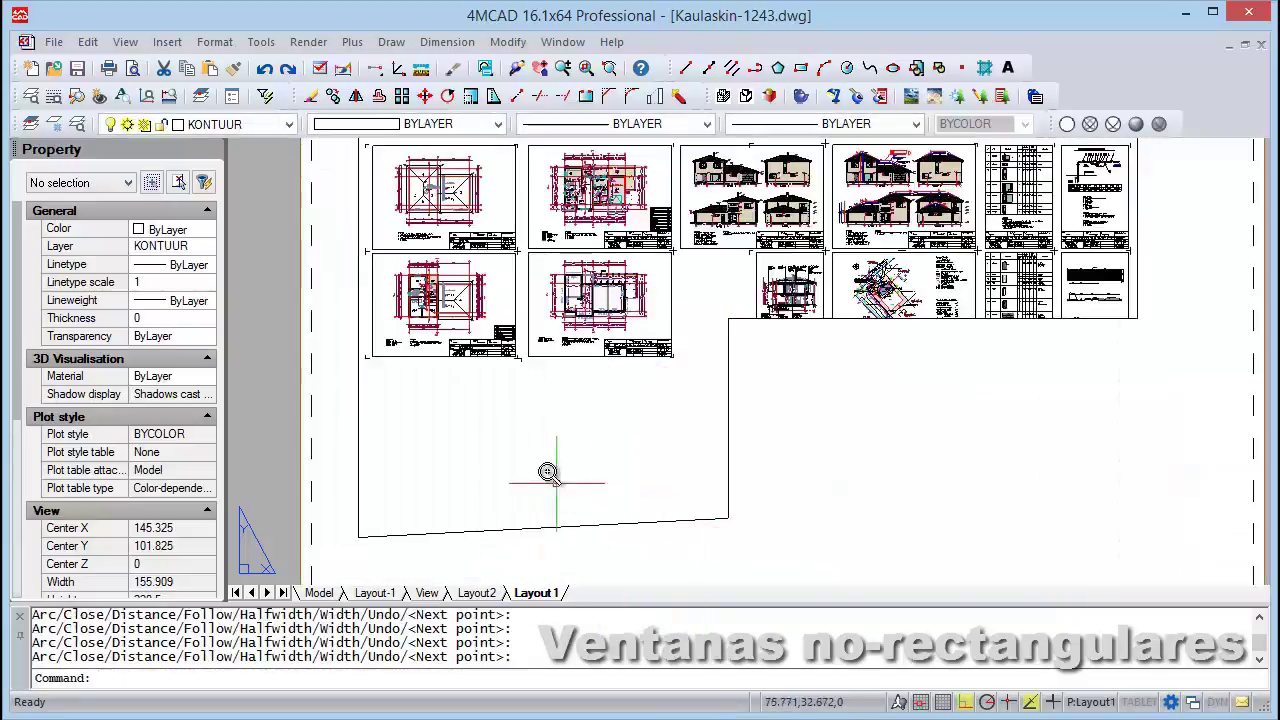
scroll(510, 520, "up", 1)
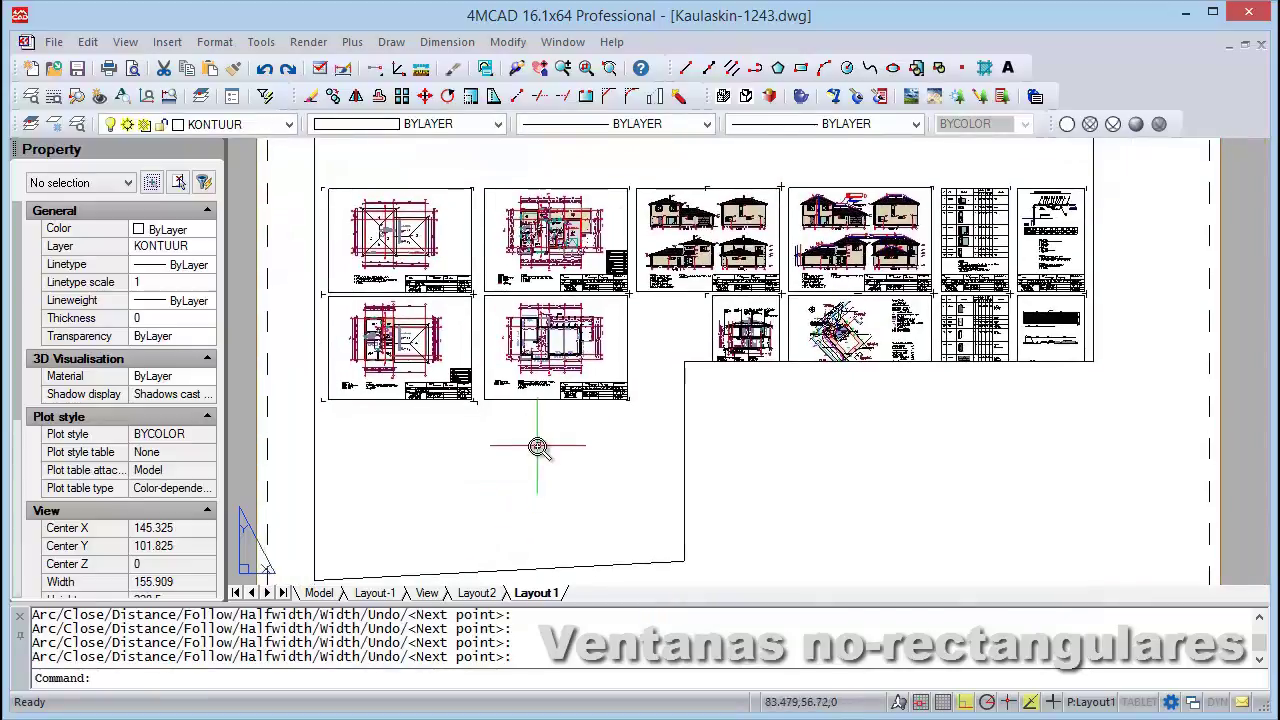
scroll(545, 445, "down", 2)
double_click(566, 471)
scroll(590, 415, "up", 1)
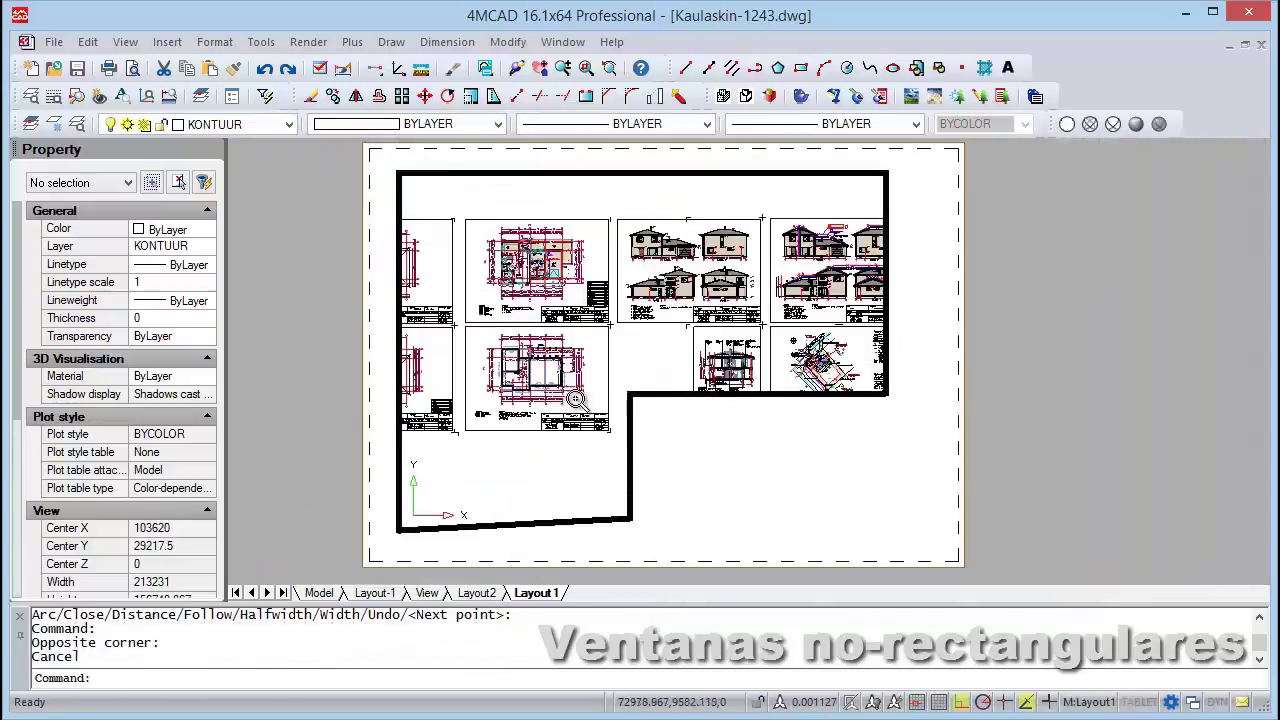
scroll(578, 400, "up", 1)
scroll(583, 405, "up", 1)
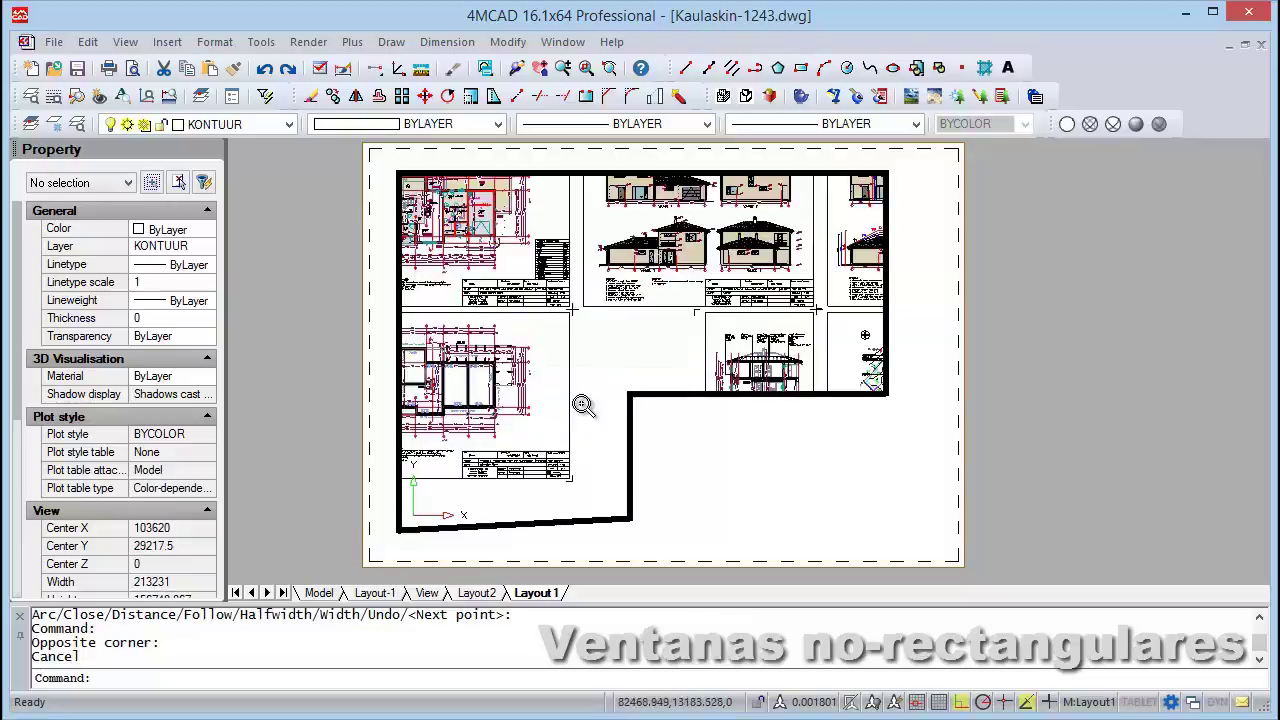
scroll(600, 400, "up", 1)
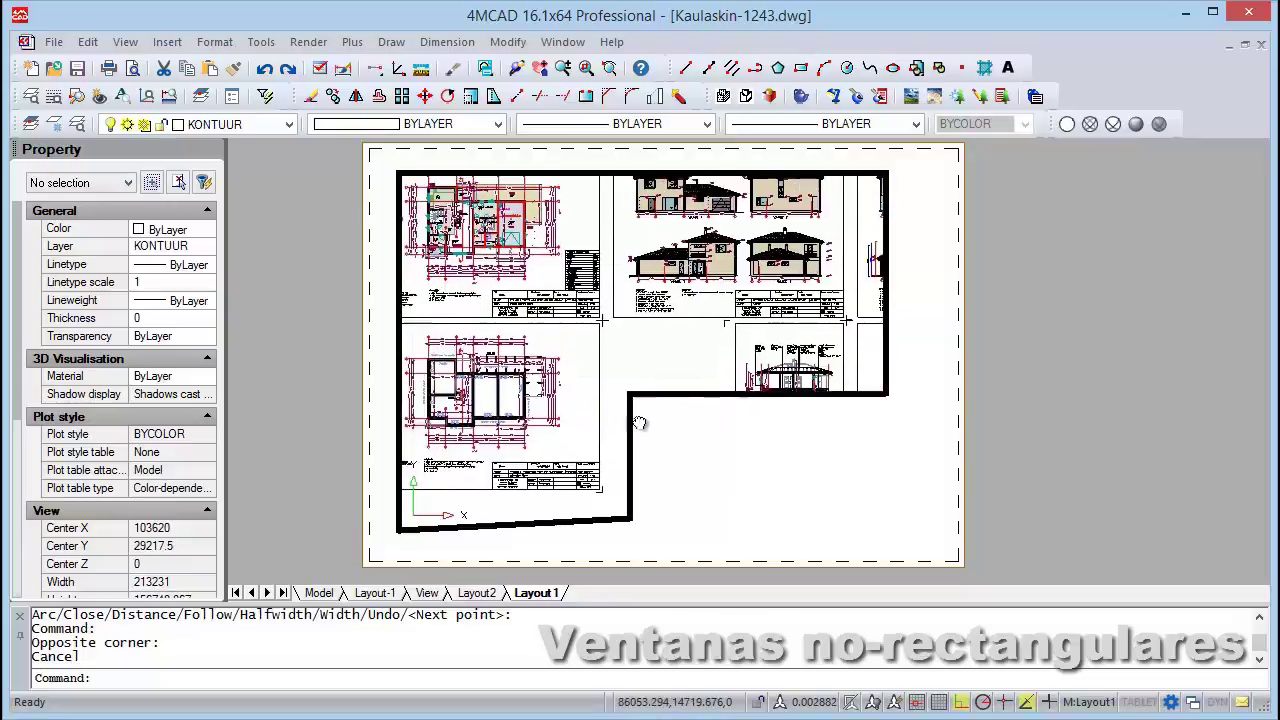
left_click(563, 67)
left_click_drag(535, 320, 540, 298)
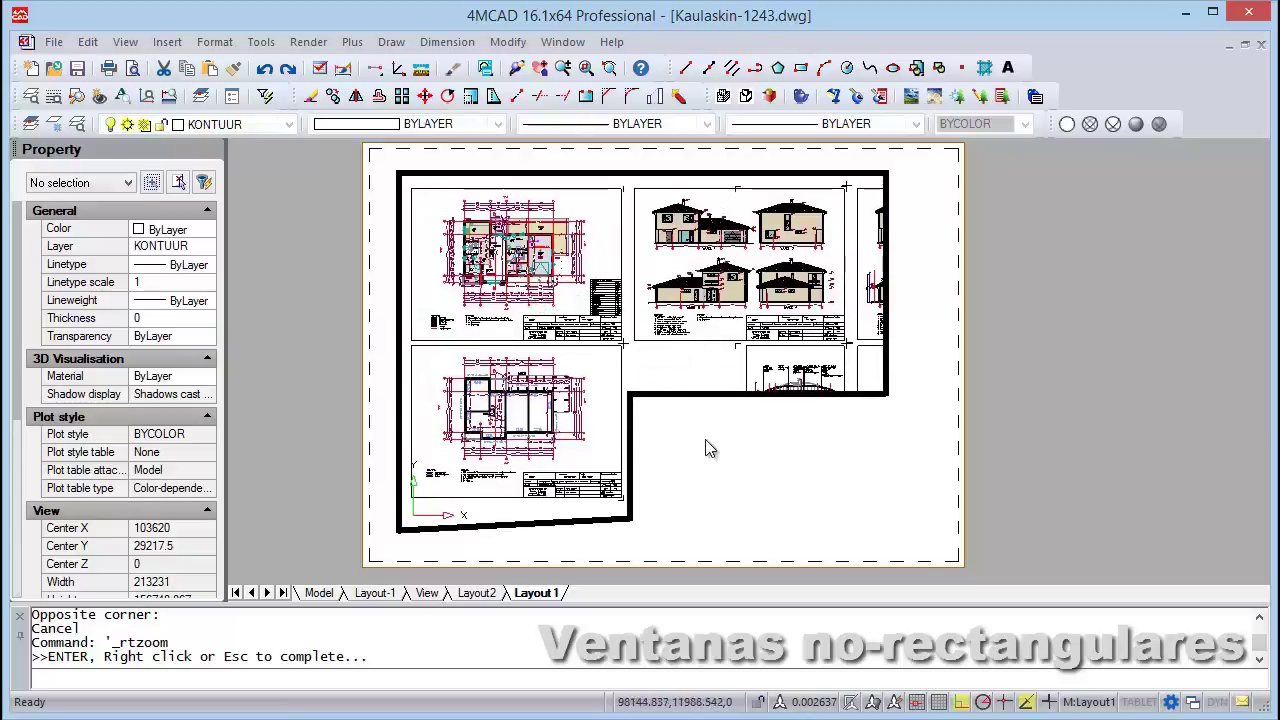
key("Escape")
Stretch the viewport's corner grips into a clean L-shape framing the plans and elevations.
left_click(726, 468)
left_click(626, 372)
left_click(629, 393)
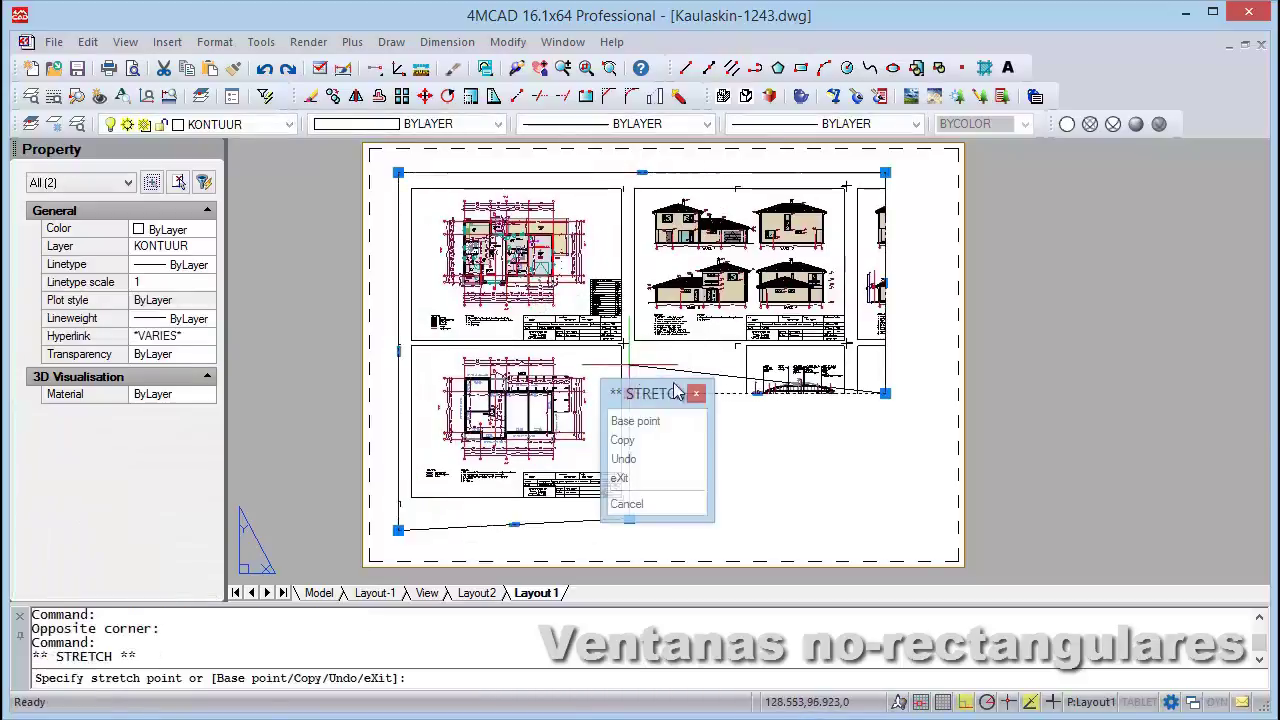
left_click(629, 346)
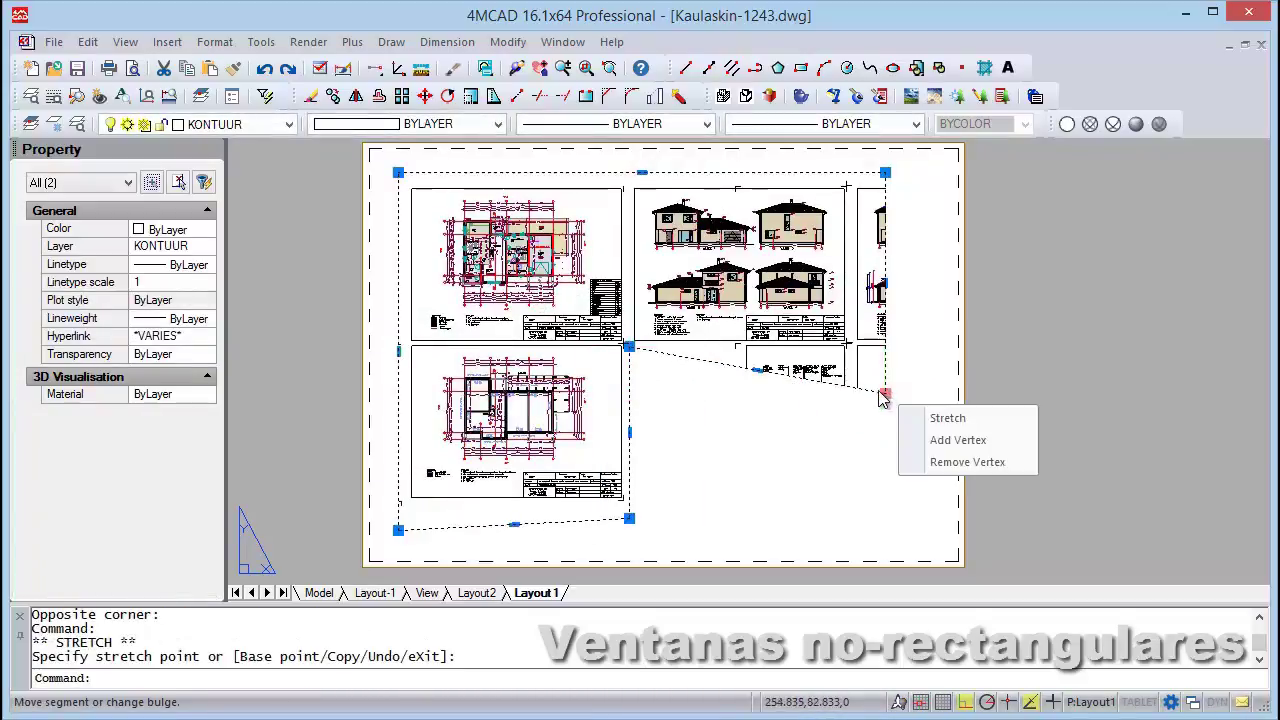
left_click(883, 395)
left_click(884, 349)
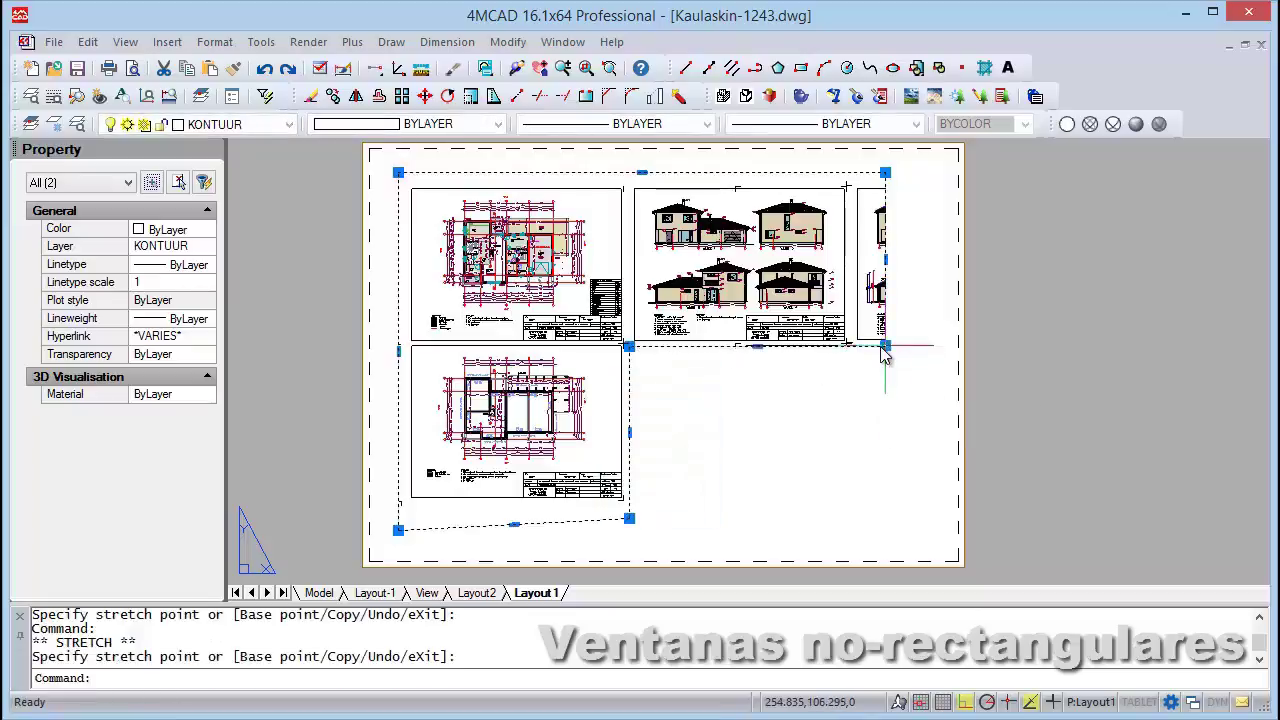
left_click(885, 172)
left_click(850, 172)
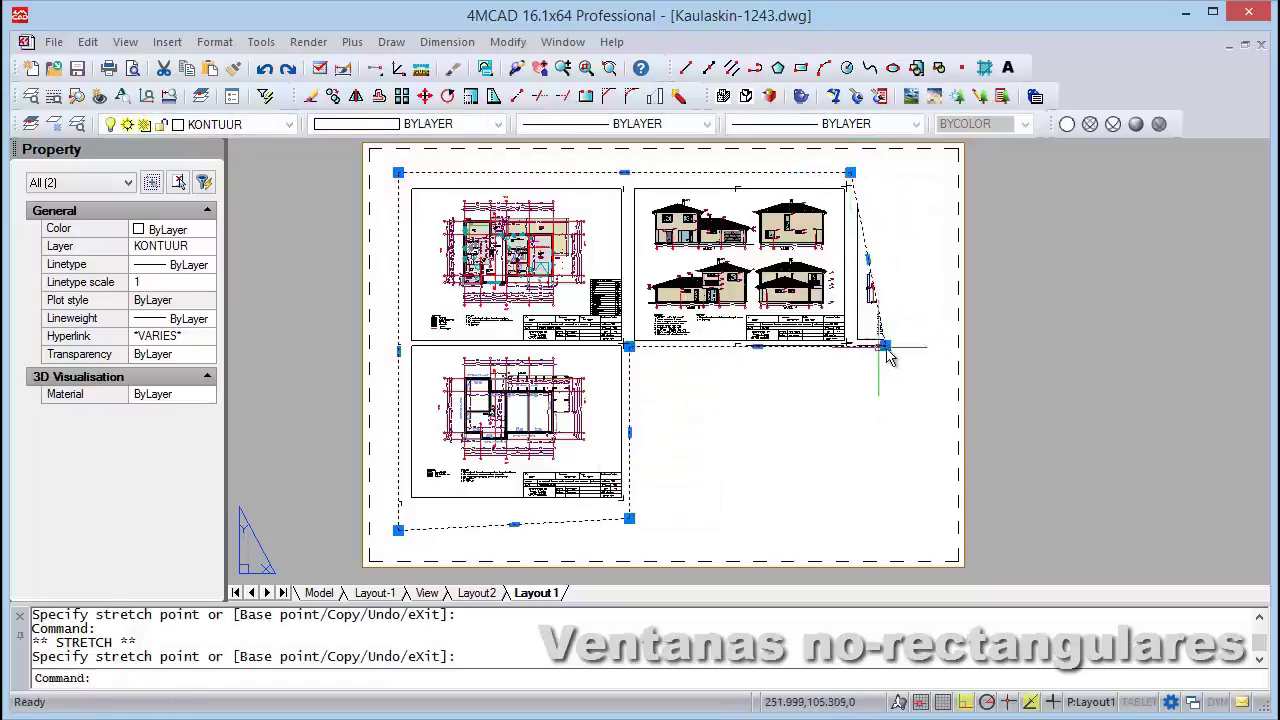
left_click(885, 347)
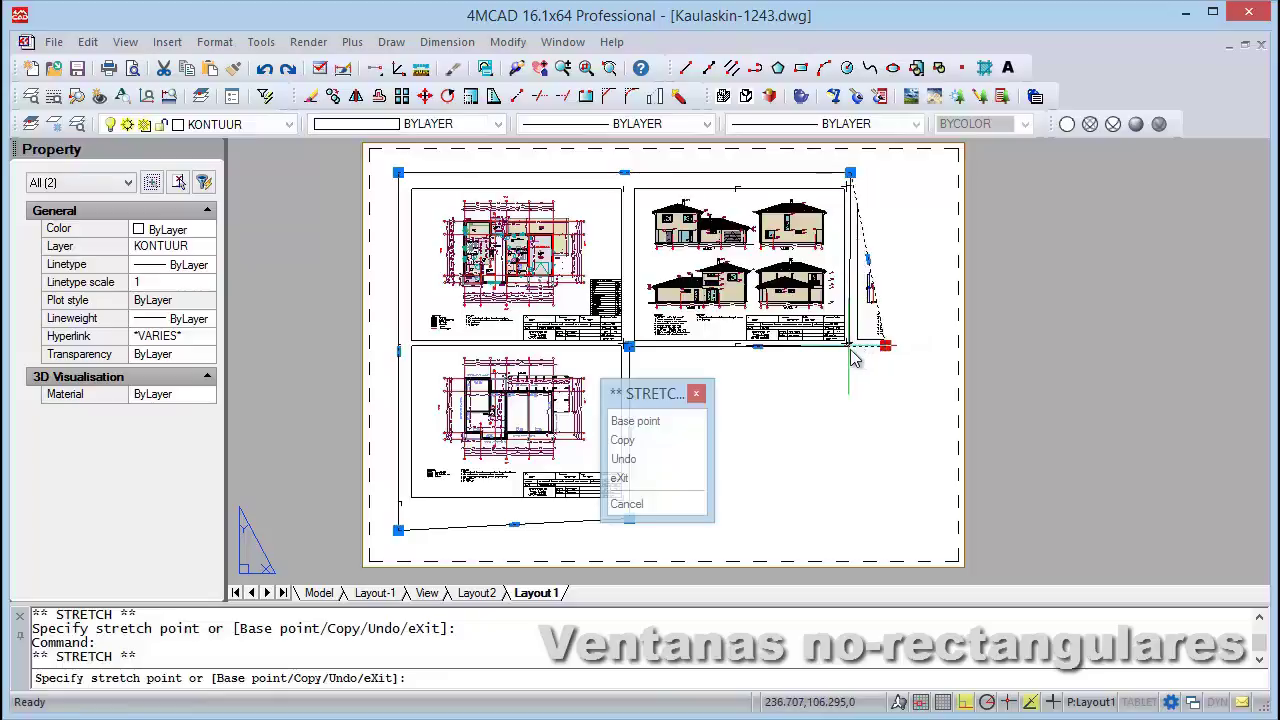
left_click(851, 346)
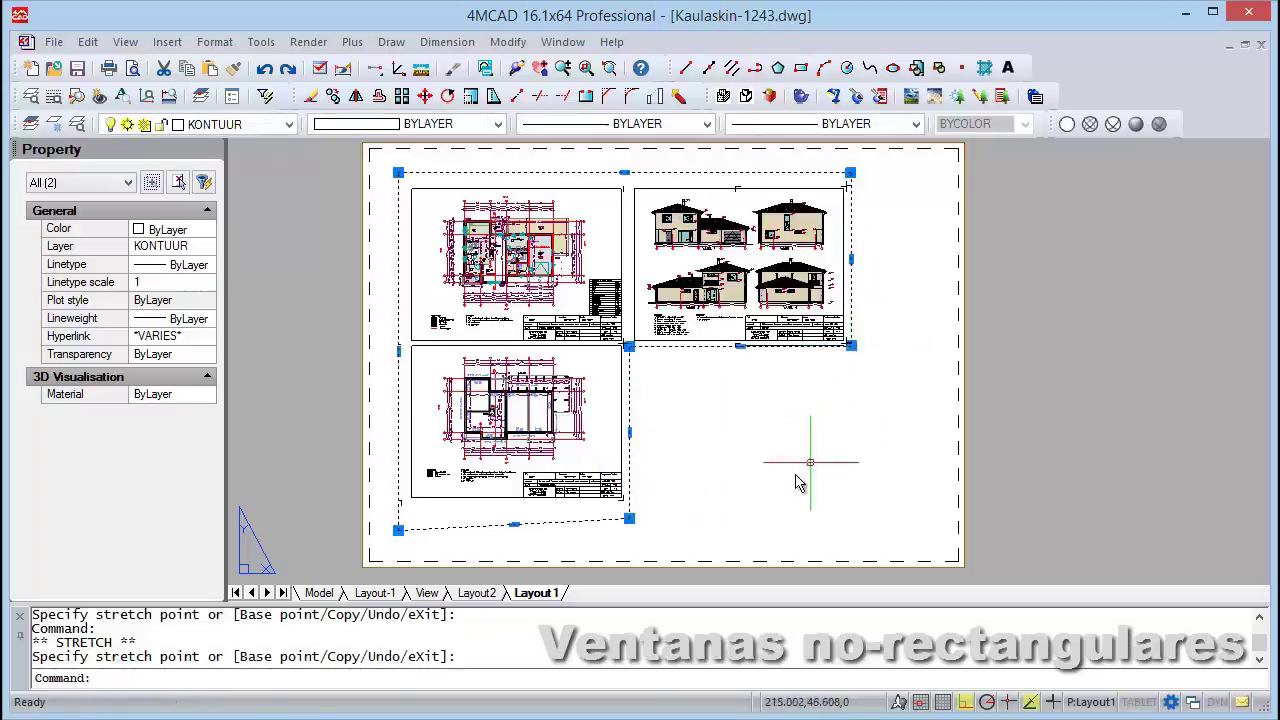
left_click(398, 531)
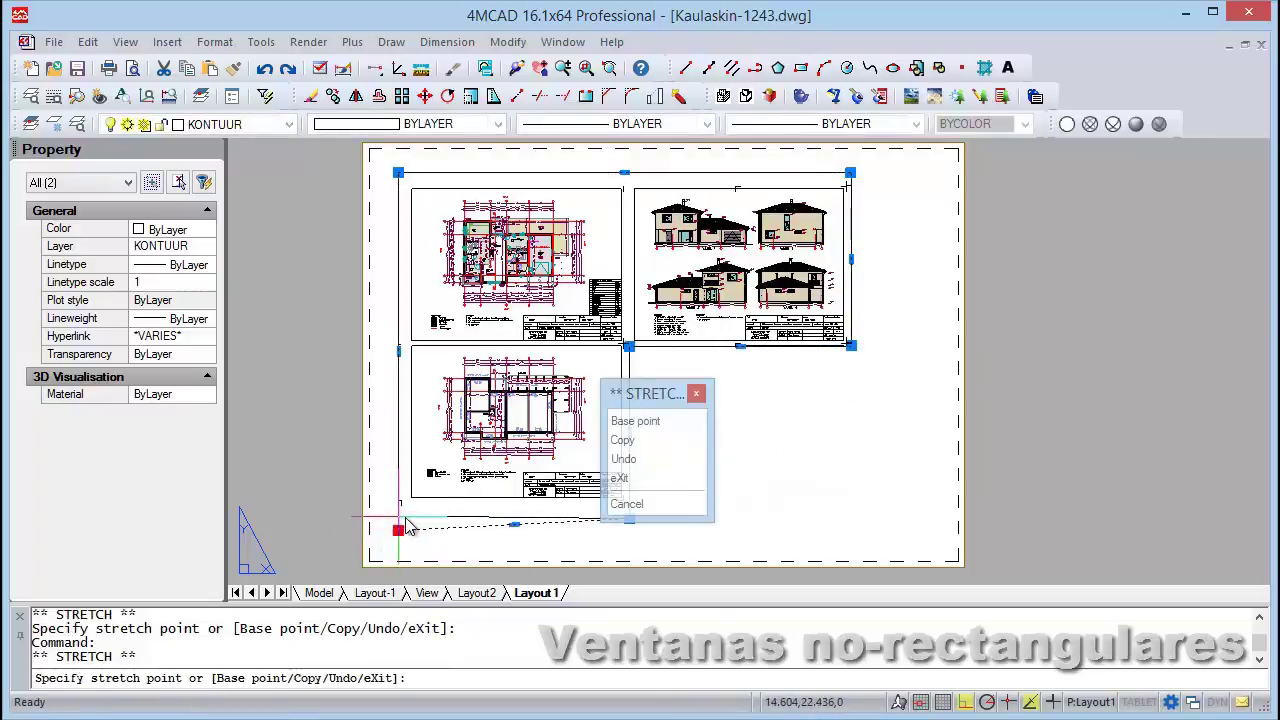
left_click(398, 517)
key("Escape")
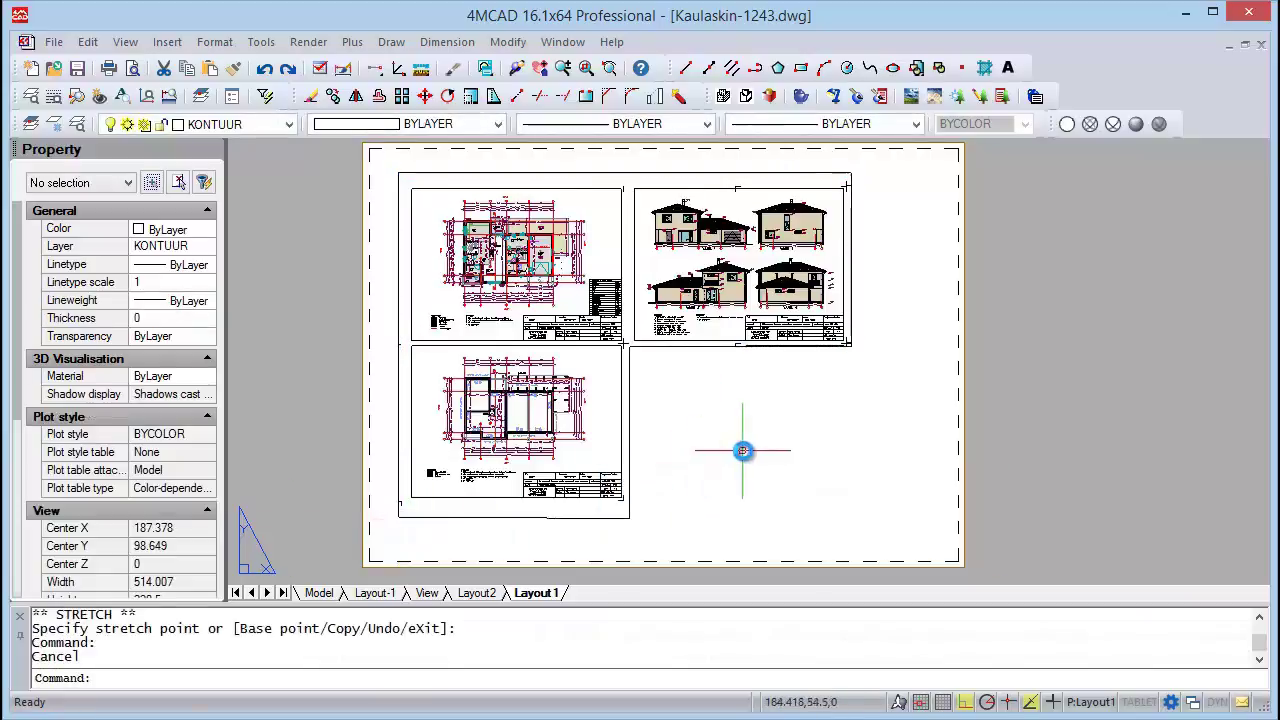
Return to model space and zoom in on the drawing.
left_click(319, 593)
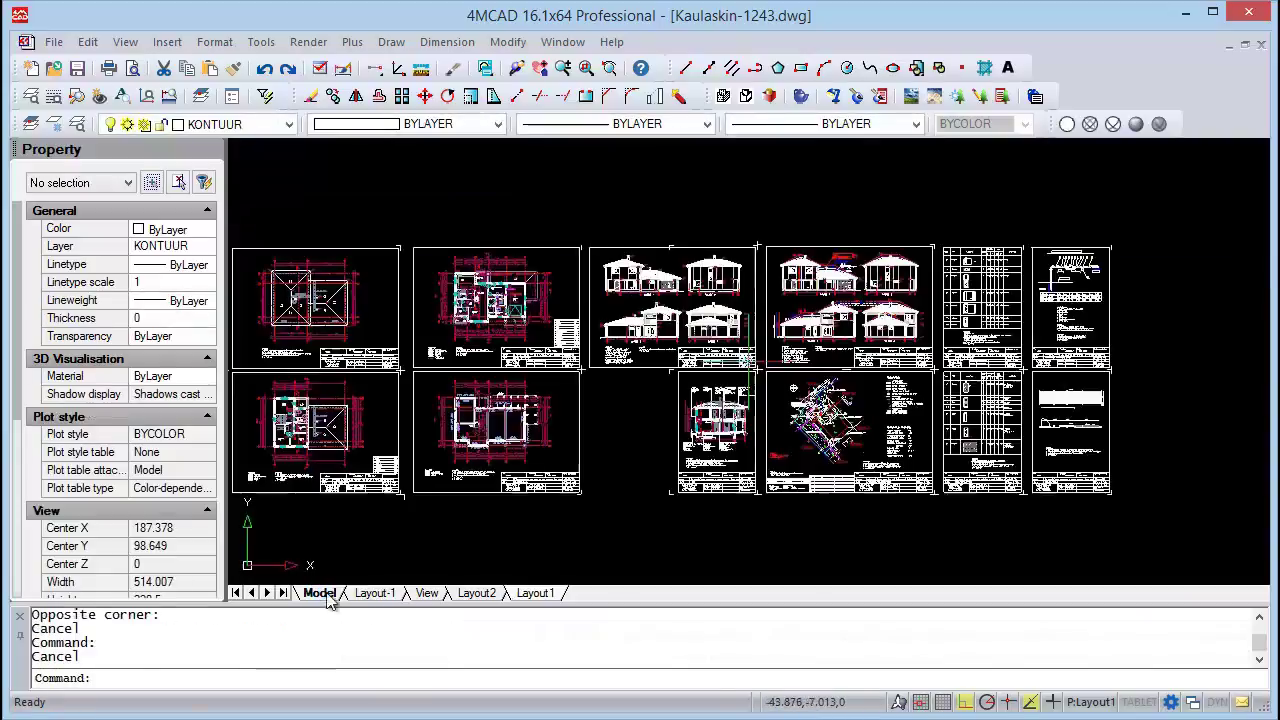
left_click(533, 593)
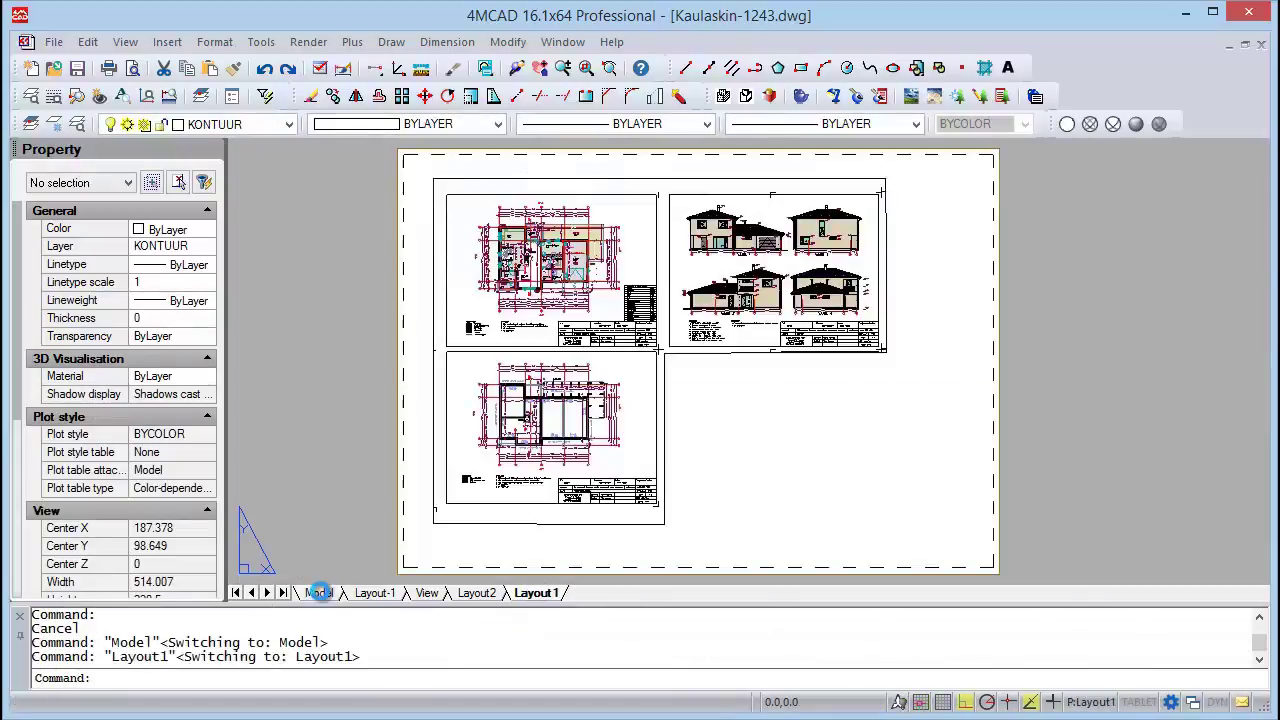
left_click(319, 593)
scroll(714, 358, "up", 2)
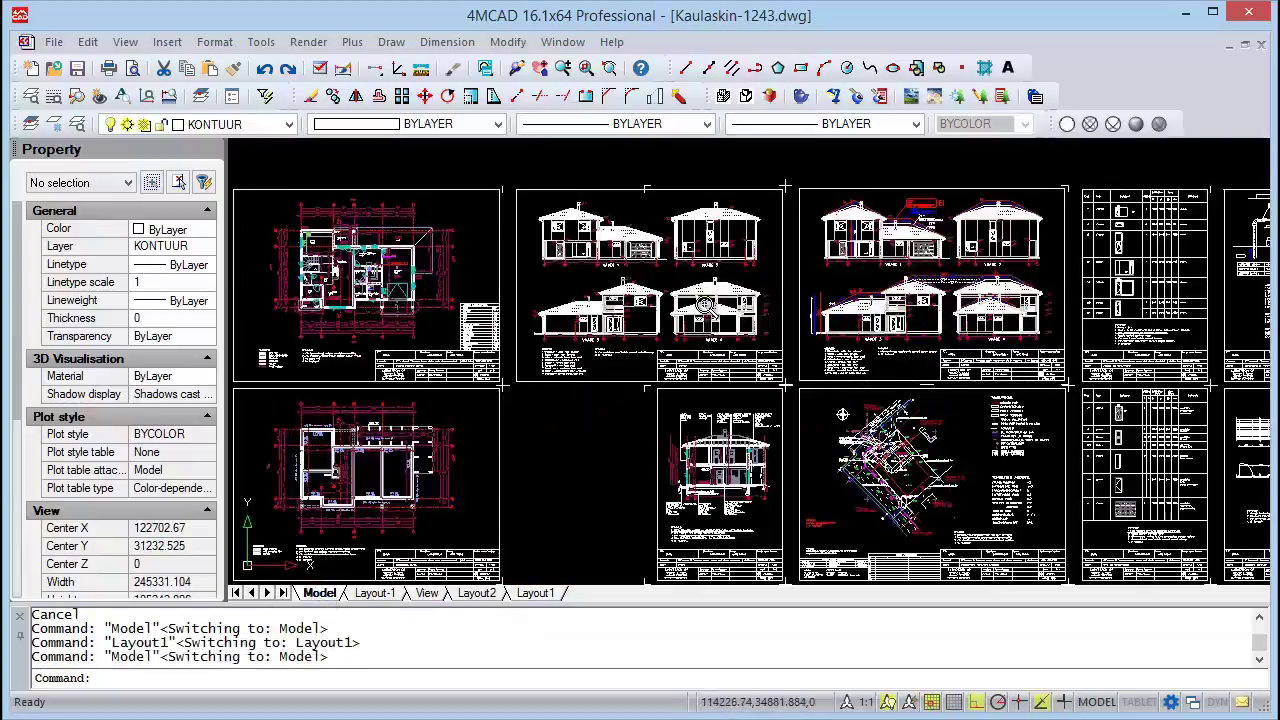
scroll(703, 302, "up", 2)
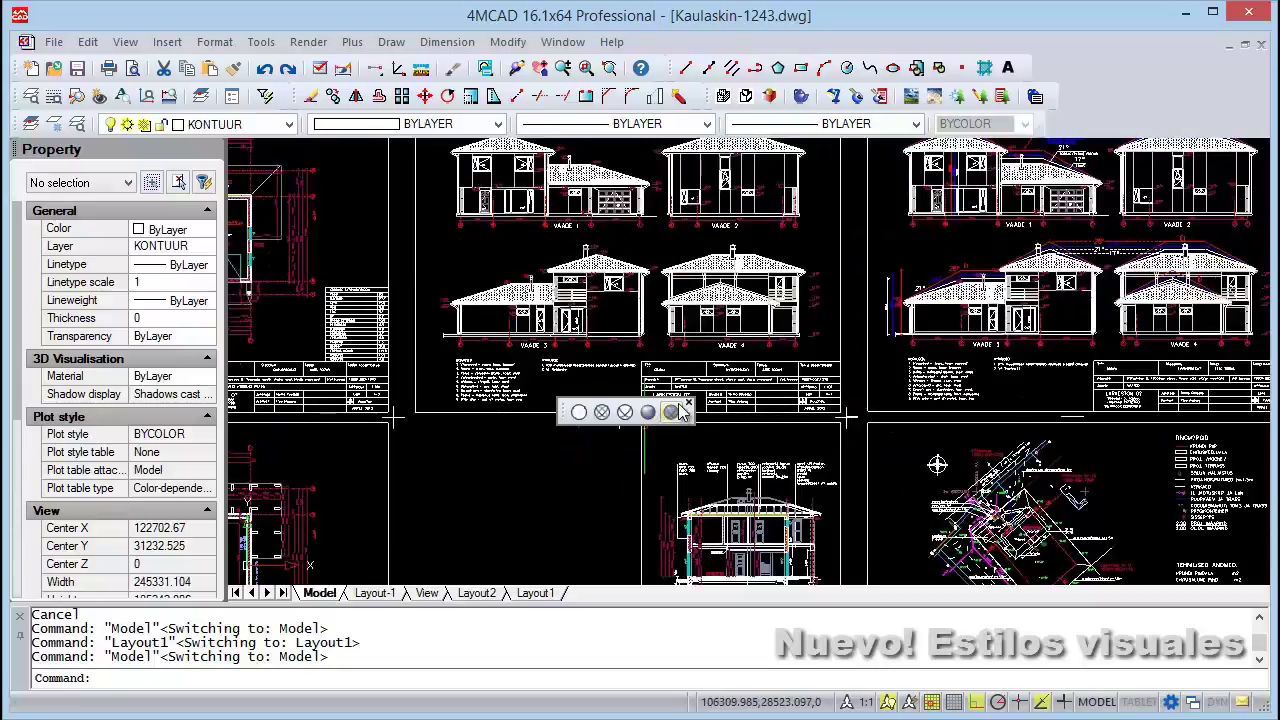
Dock the Visual Styles toolbar alongside the other toolbars.
left_click(688, 405)
right_click(1108, 117)
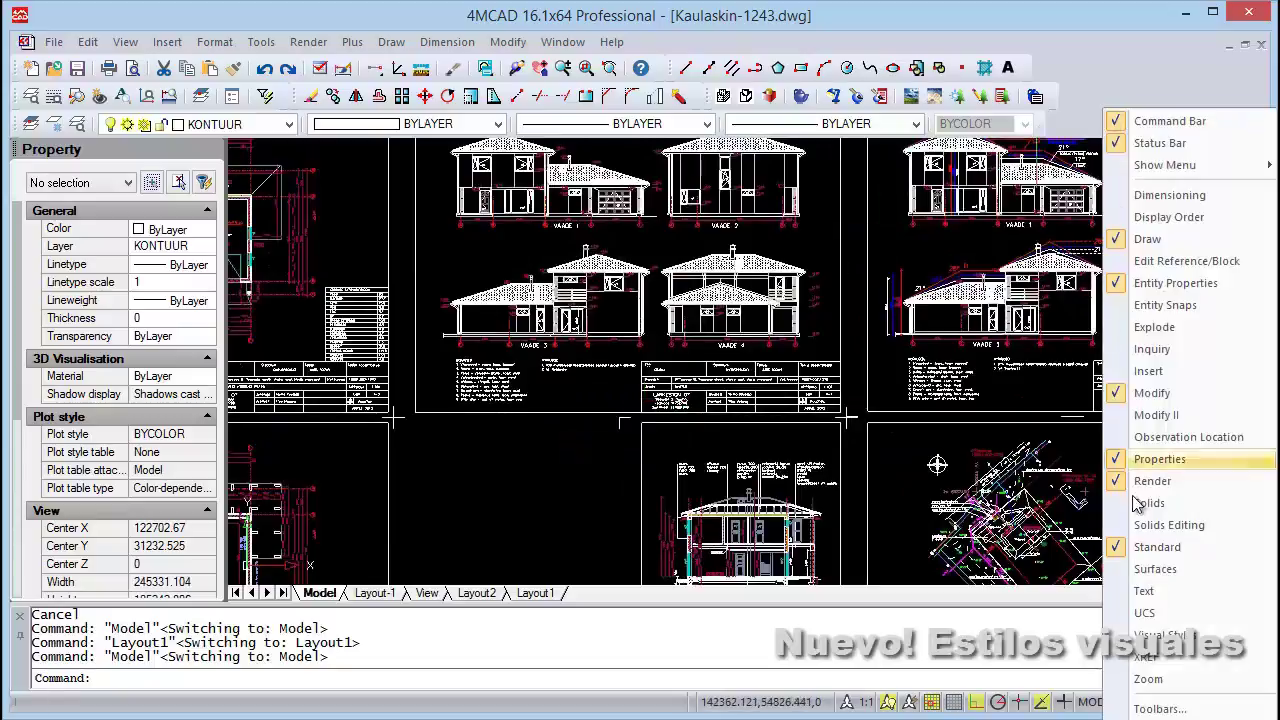
left_click(1180, 636)
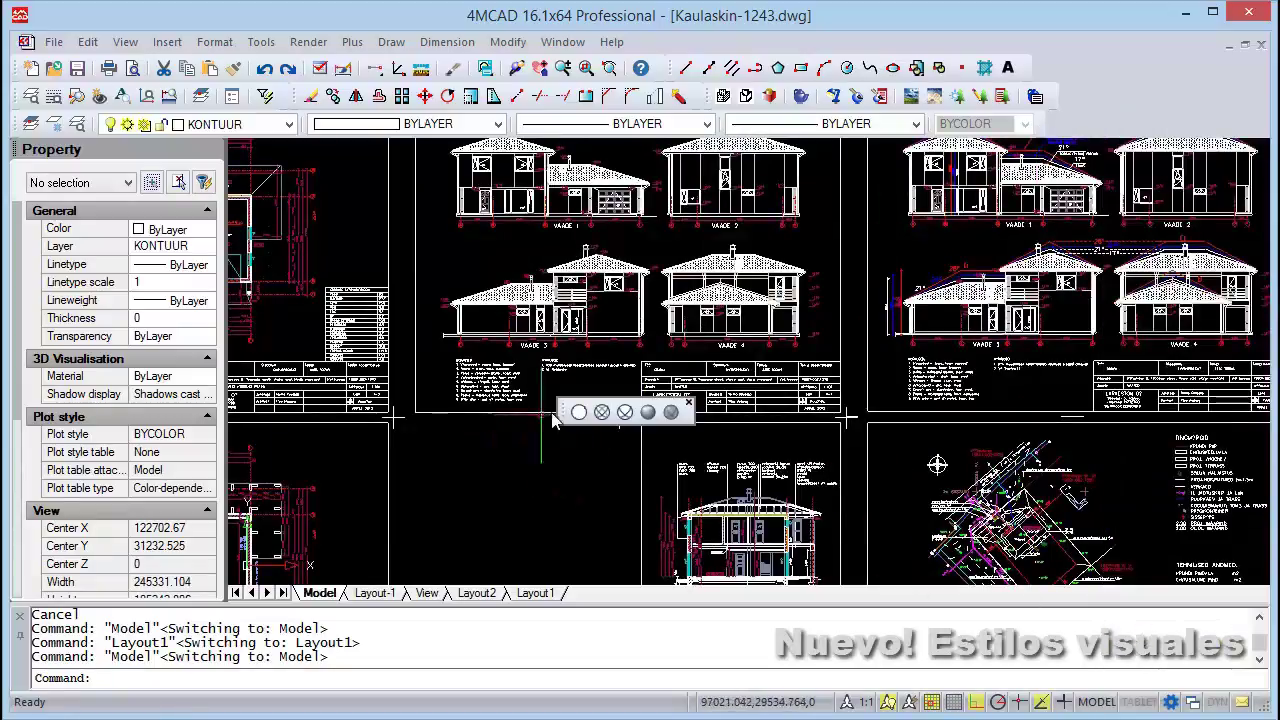
left_click_drag(566, 407, 1048, 130)
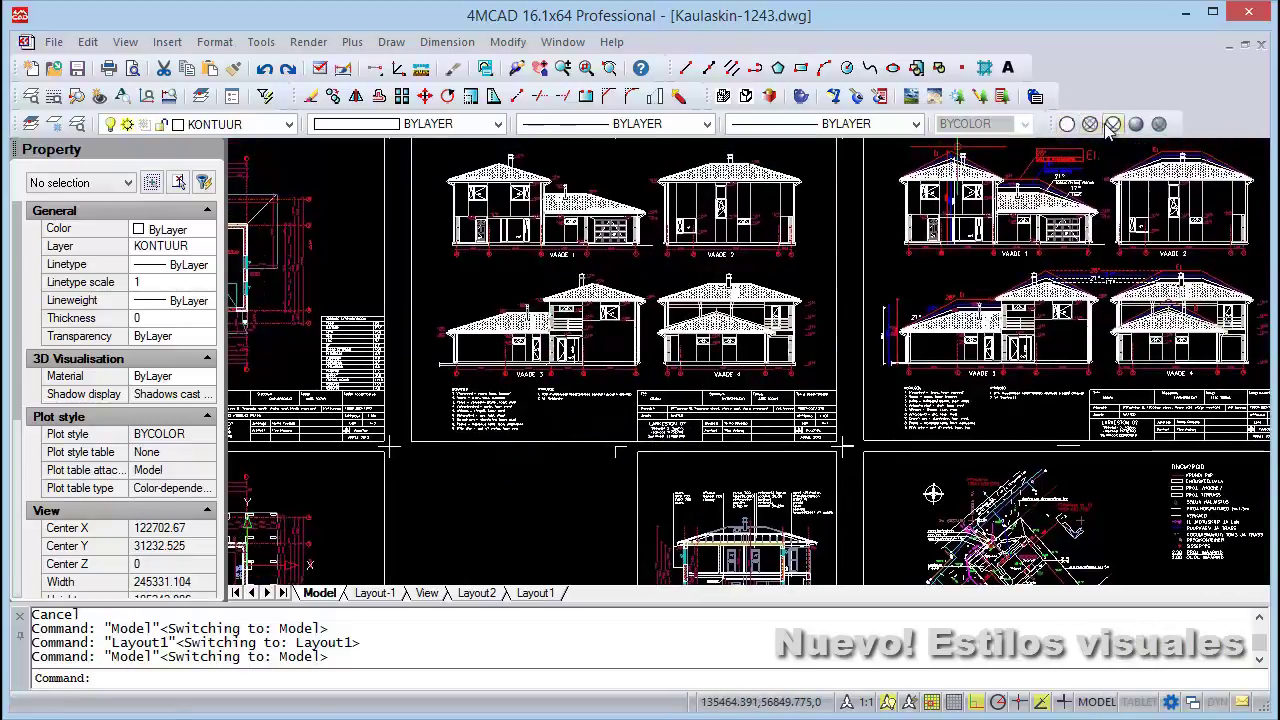
Shade the elevations in Realistic style, then return to 3D Wireframe showing all sheets.
left_click(1136, 124)
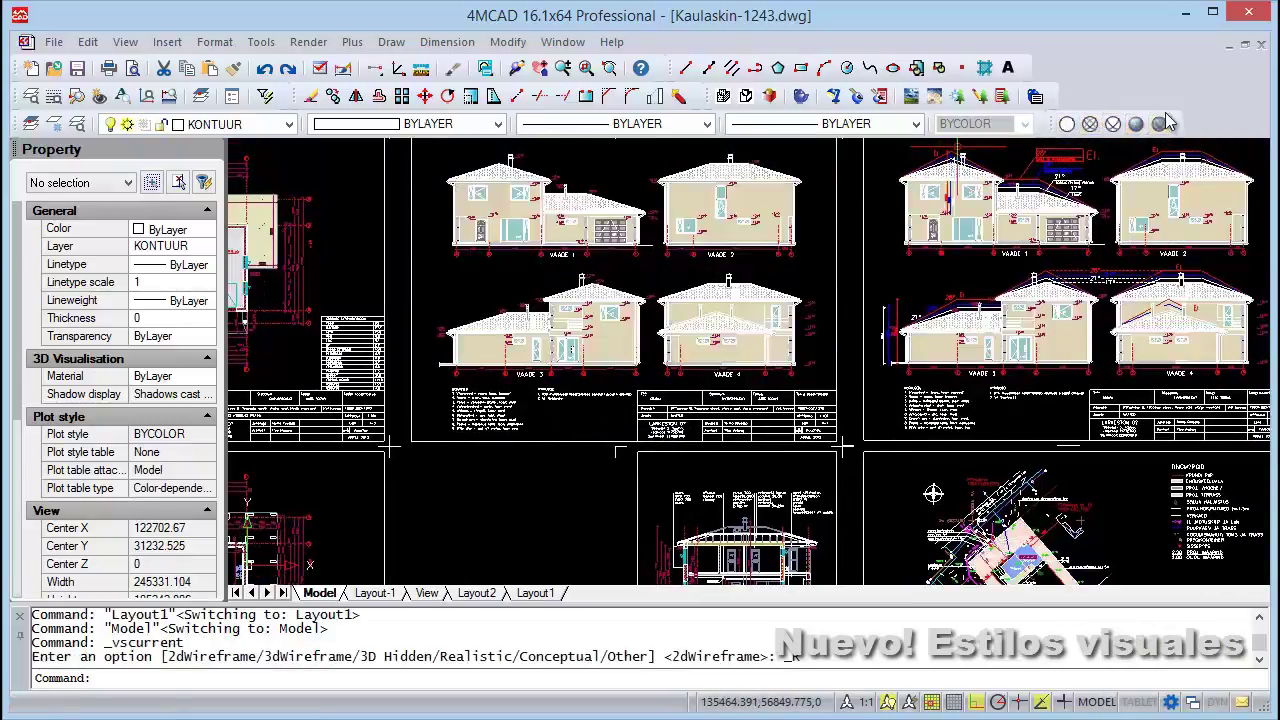
scroll(690, 205, "up", 3)
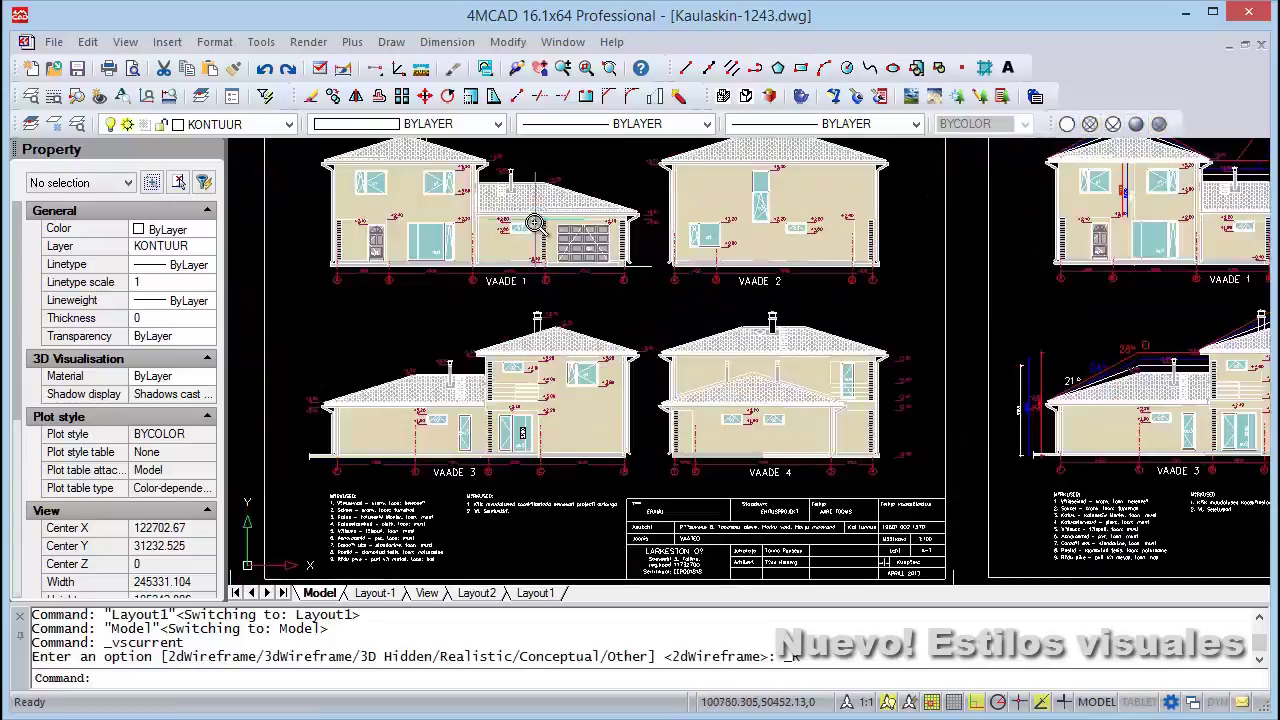
scroll(865, 258, "down", 1)
left_click(1090, 124)
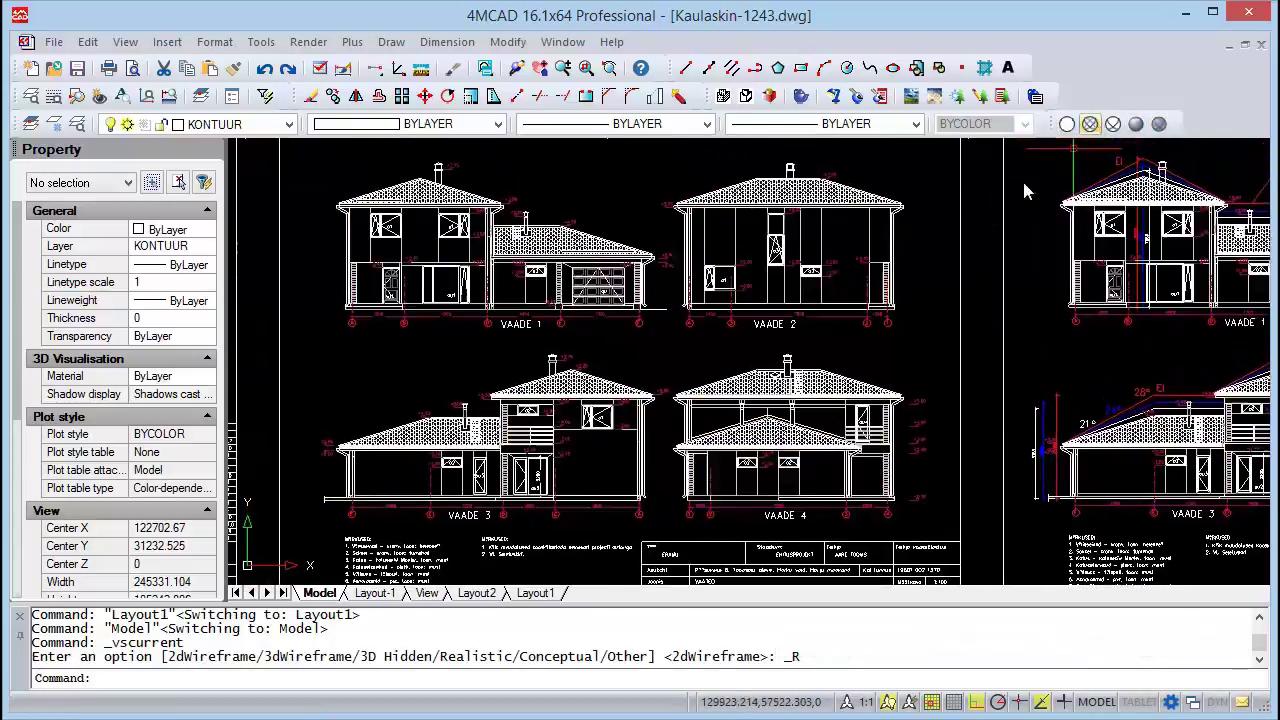
scroll(944, 295, "down", 2)
scroll(944, 295, "down", 3)
scroll(776, 212, "down", 1)
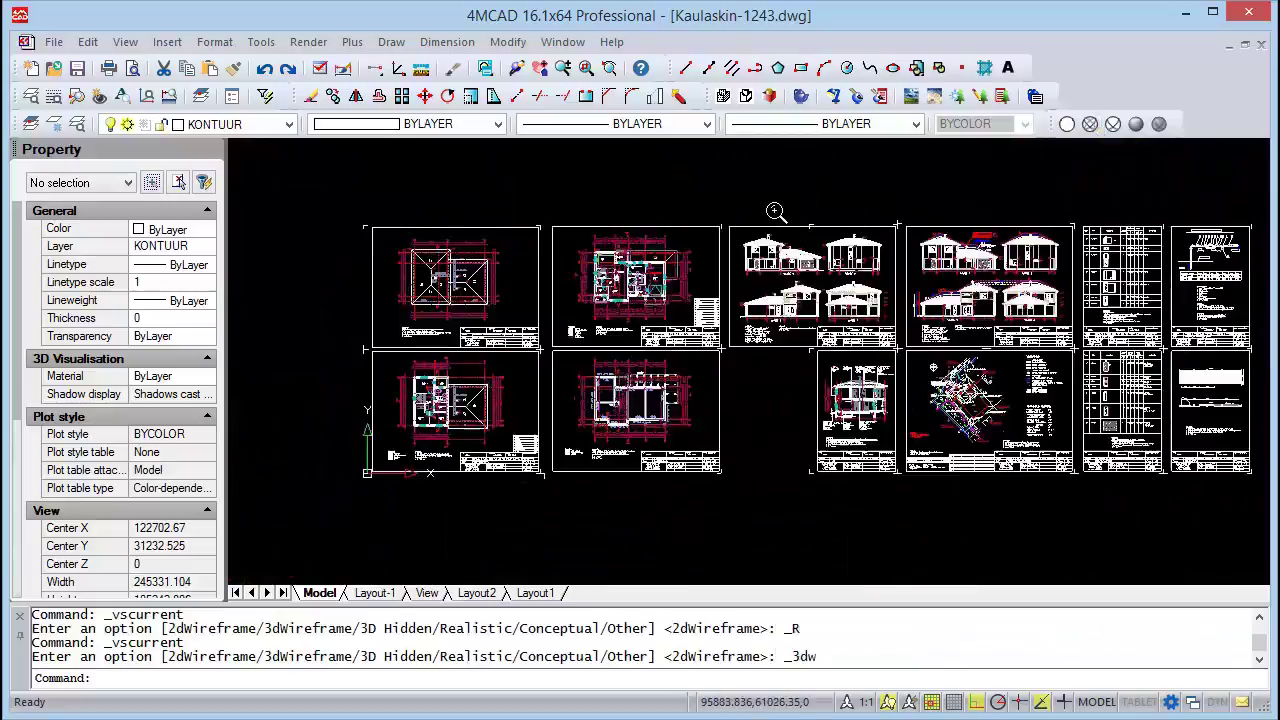
middle_click_drag(762, 345, 706, 352)
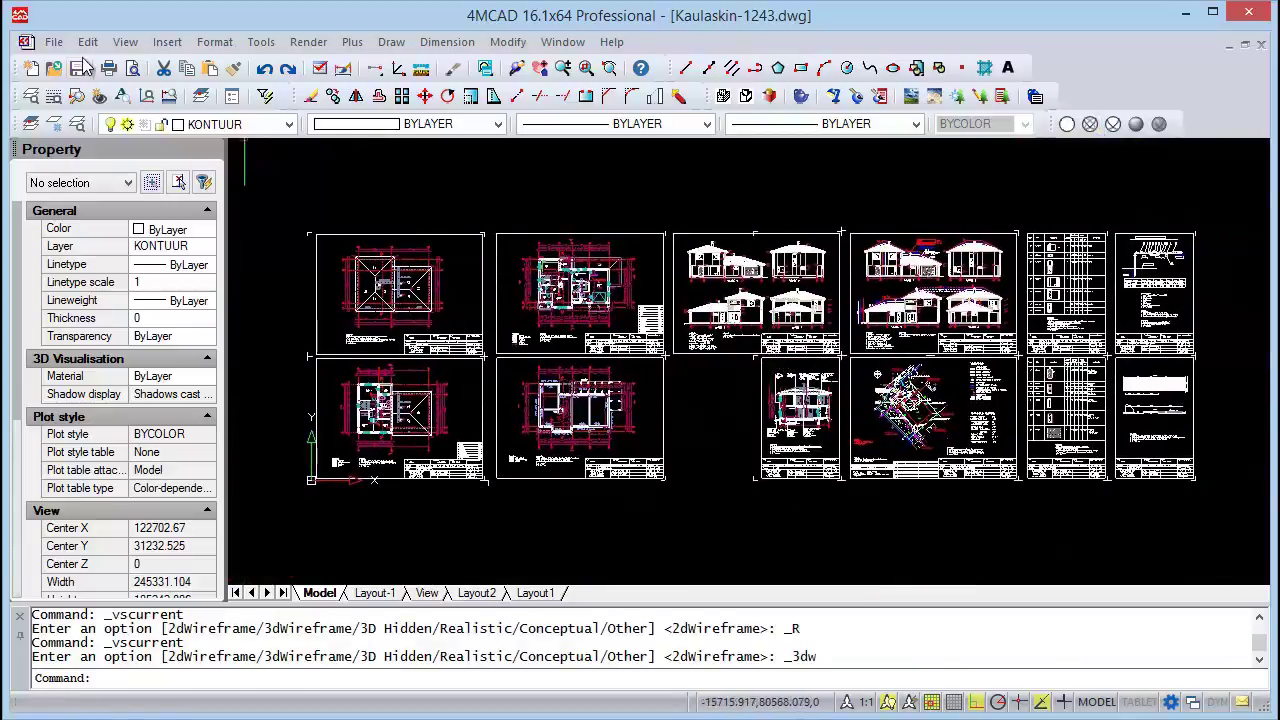
left_click(55, 45)
Set the print area to a window around the elevations sheet.
left_click(94, 375)
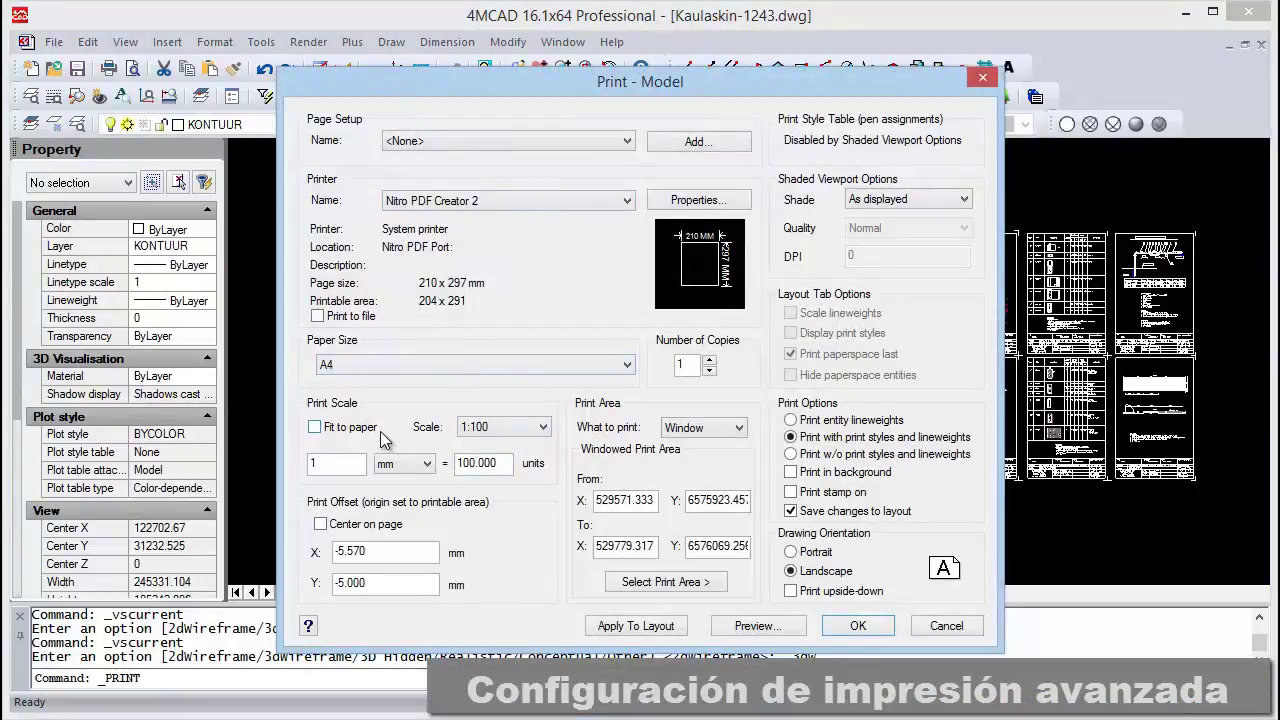
left_click(652, 586)
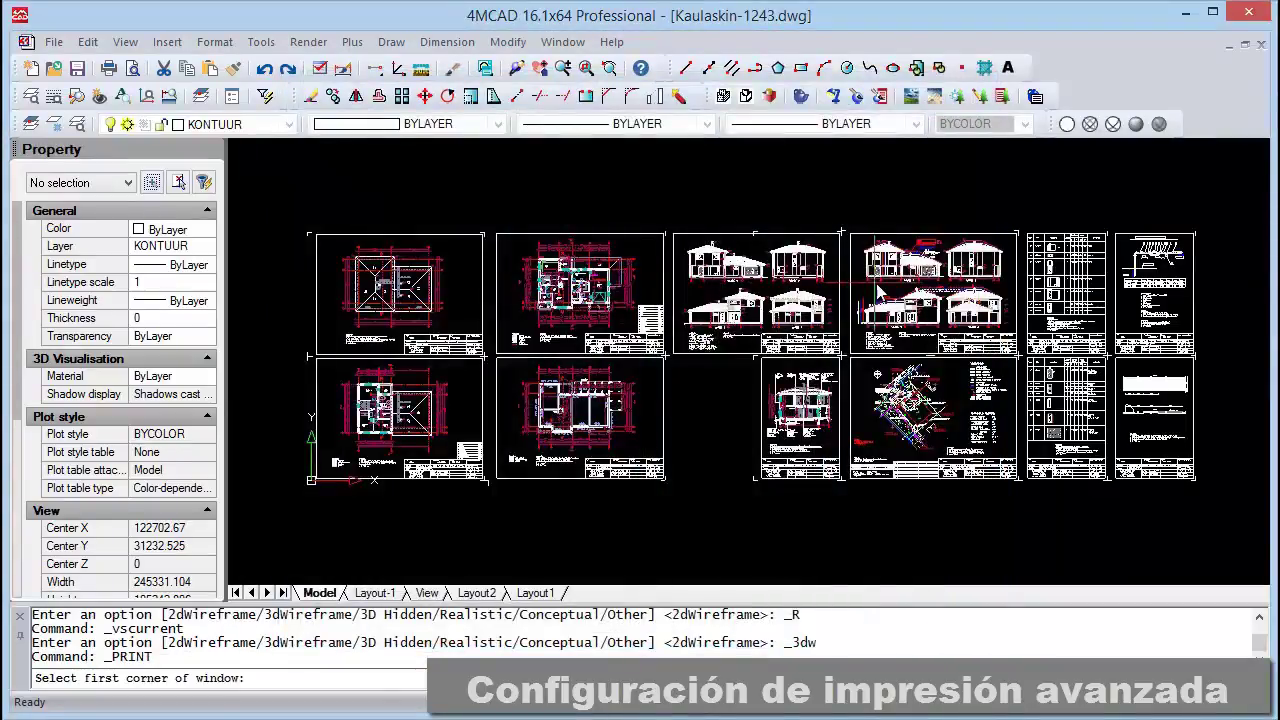
scroll(896, 264, "up", 2)
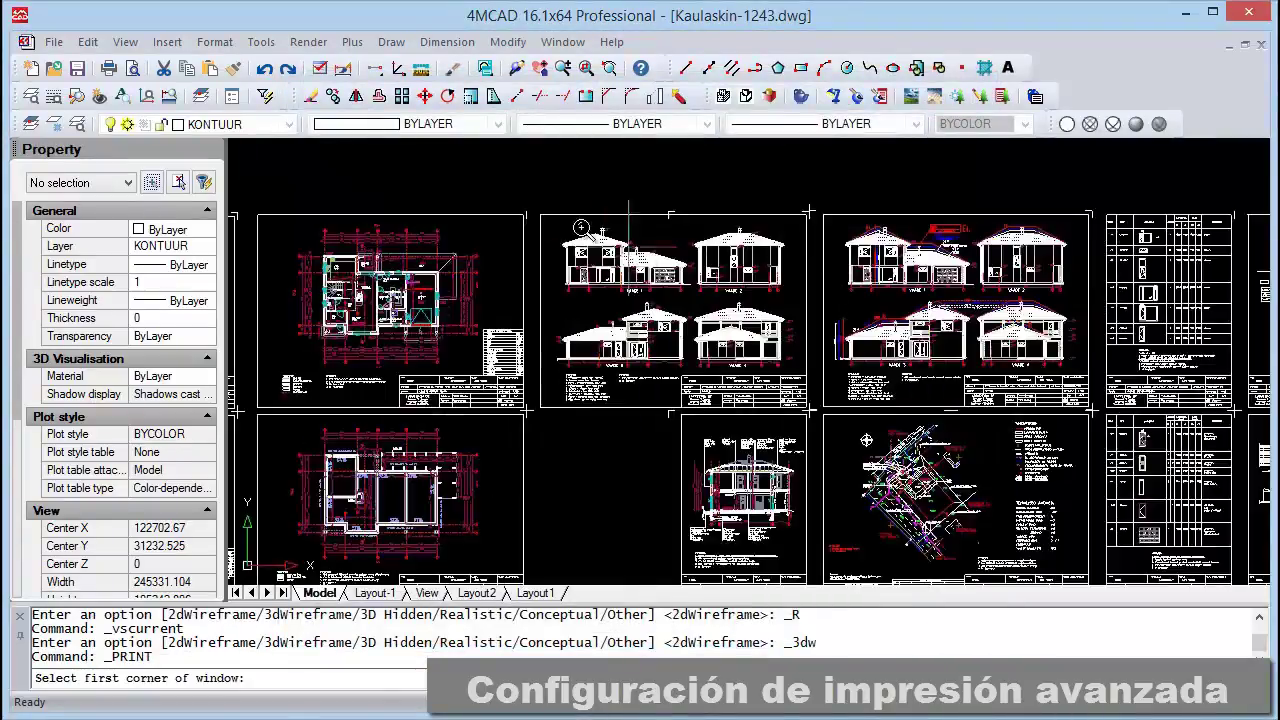
left_click(532, 203)
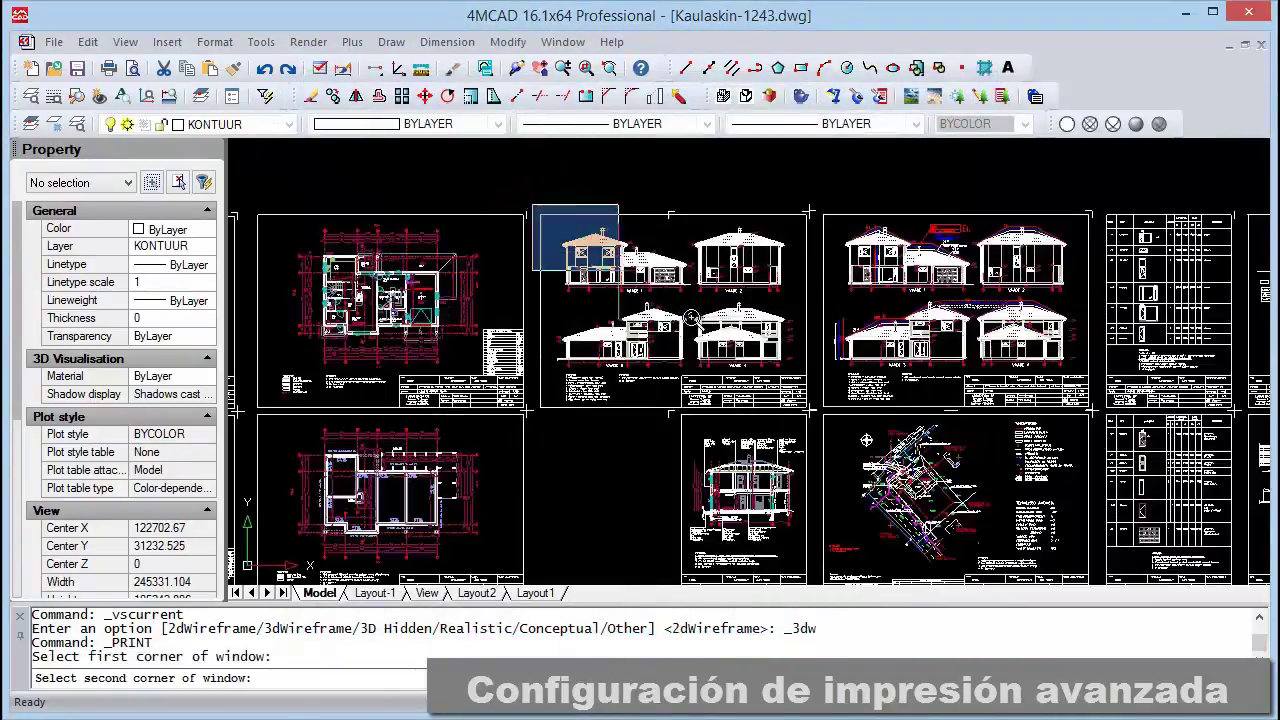
left_click(815, 413)
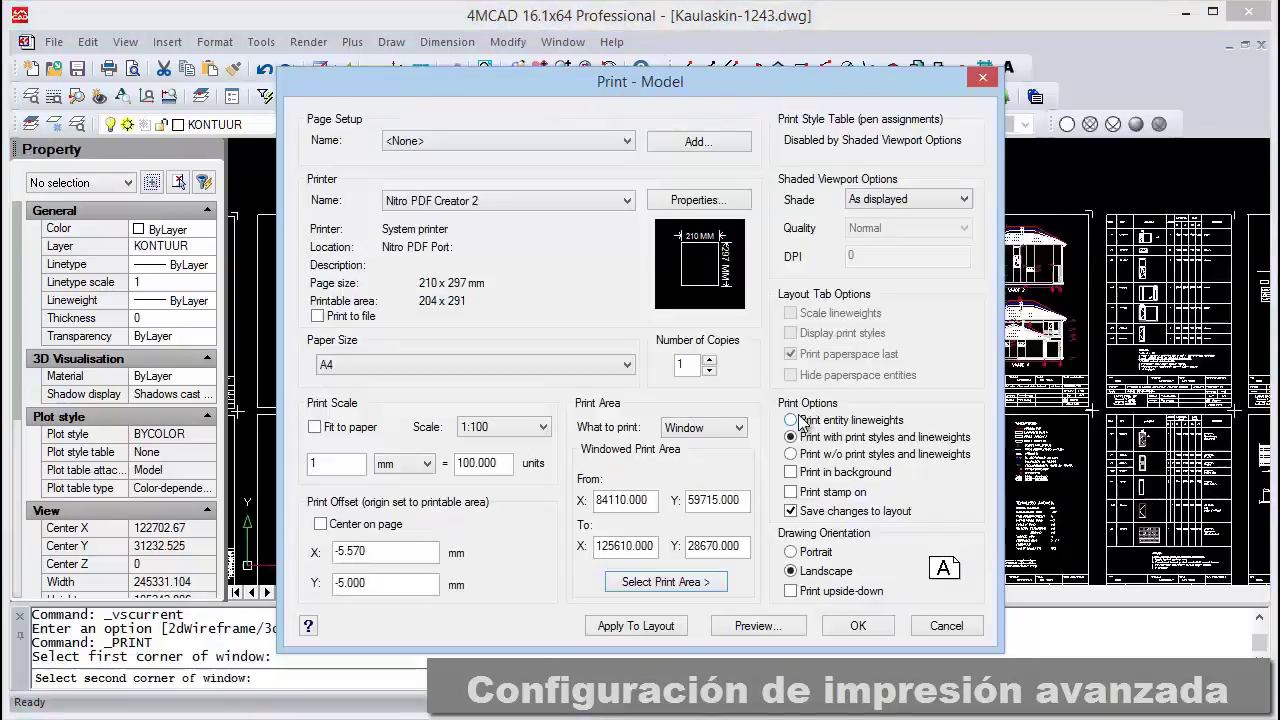
Apply the 1:200_XREF print scale and preview the printout.
left_click(497, 427)
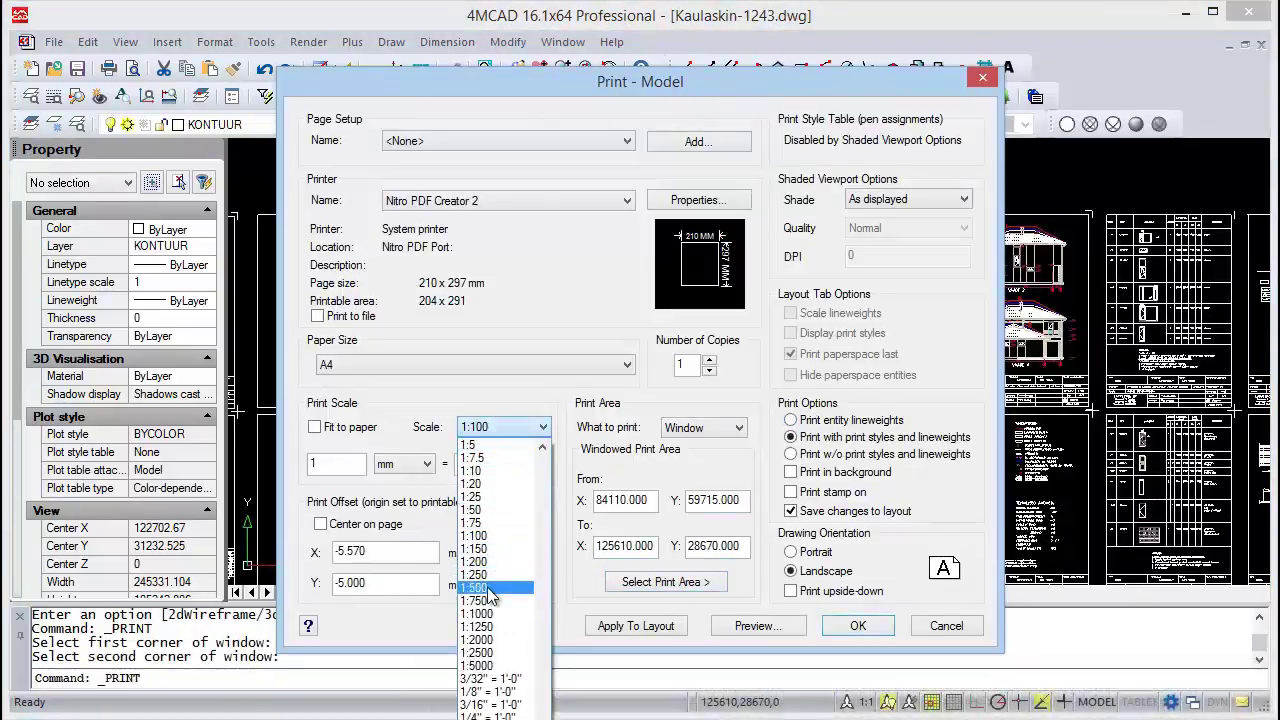
scroll(490, 595, "down", 5)
left_click(508, 562)
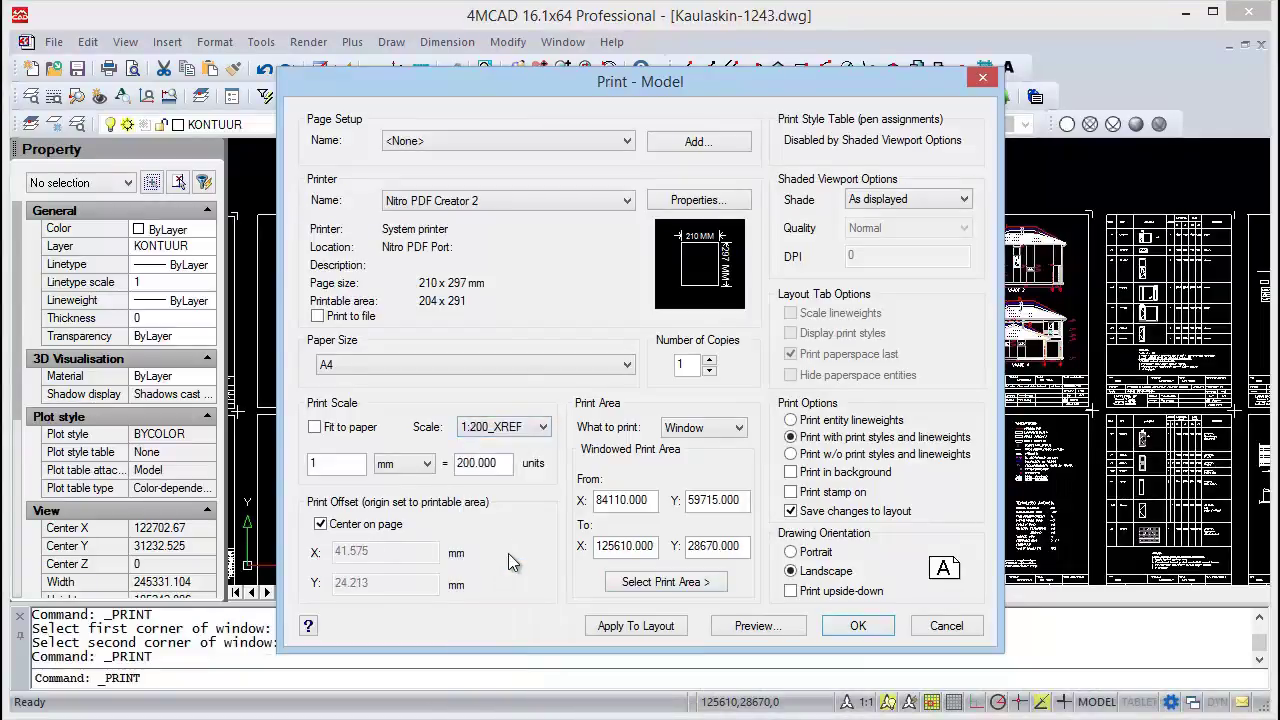
left_click(755, 626)
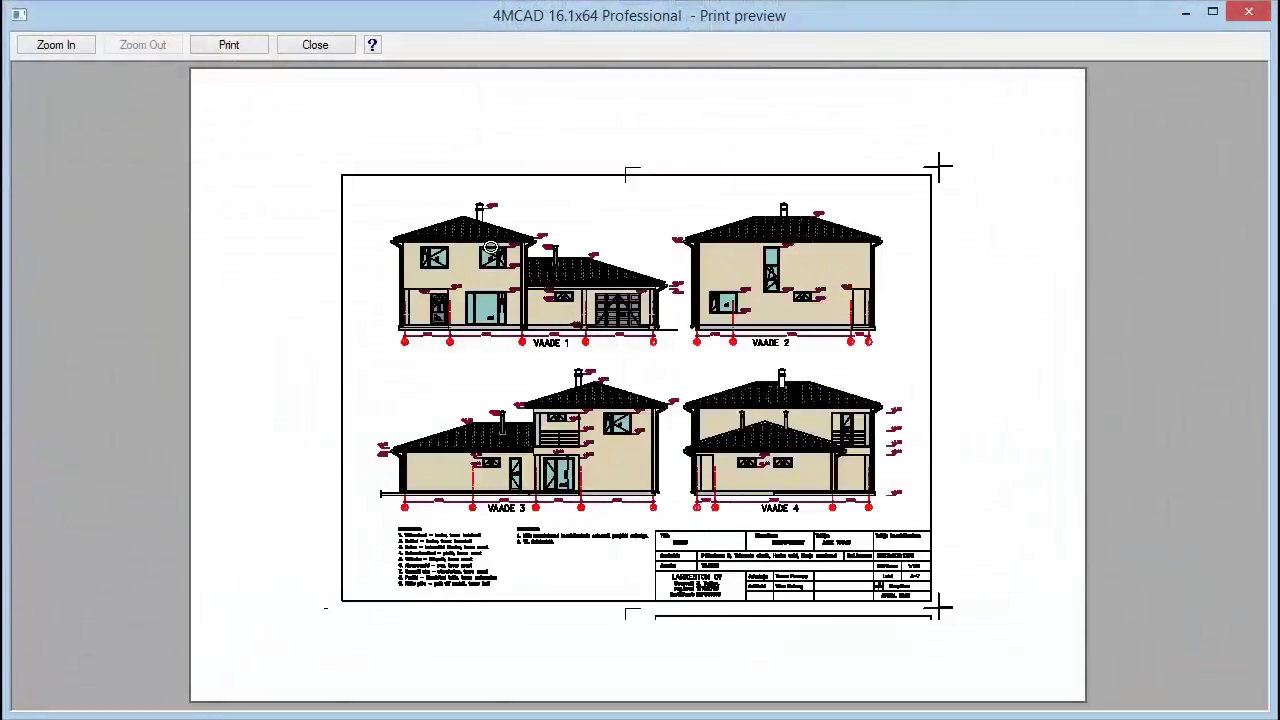
left_click(314, 46)
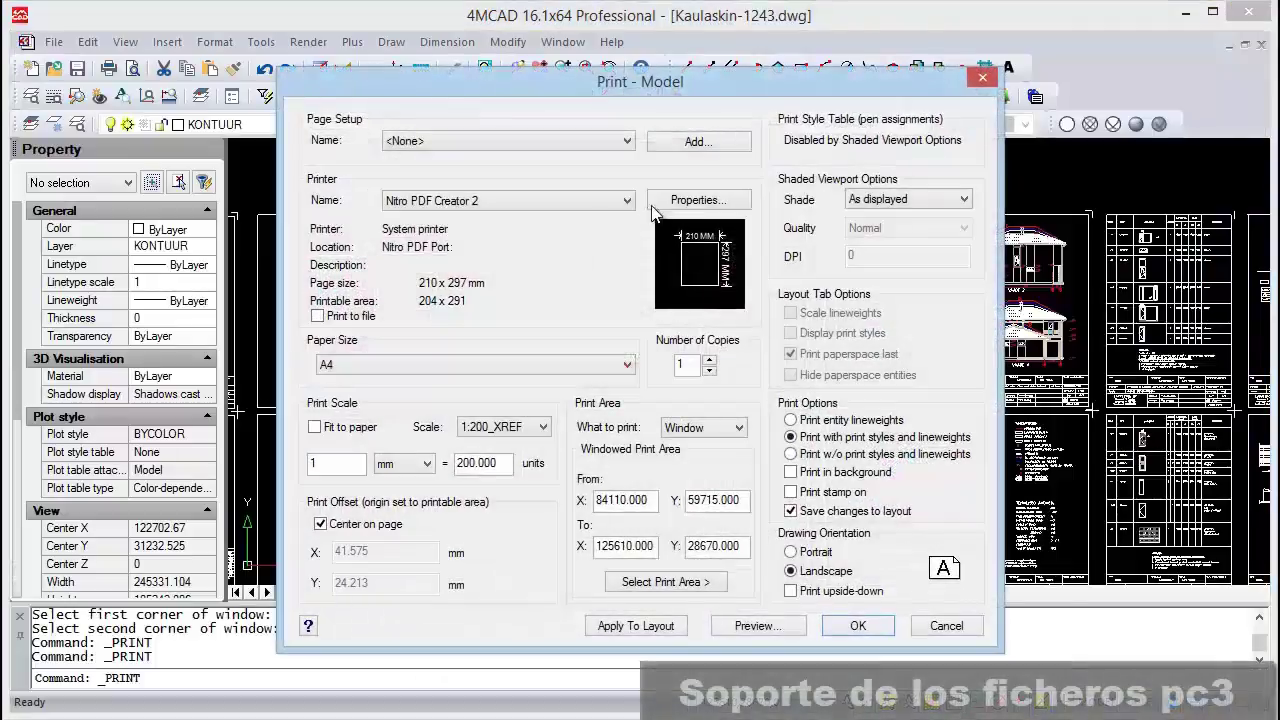
Save the PDF printer's configuration as test-plot.pc3.
left_click(660, 202)
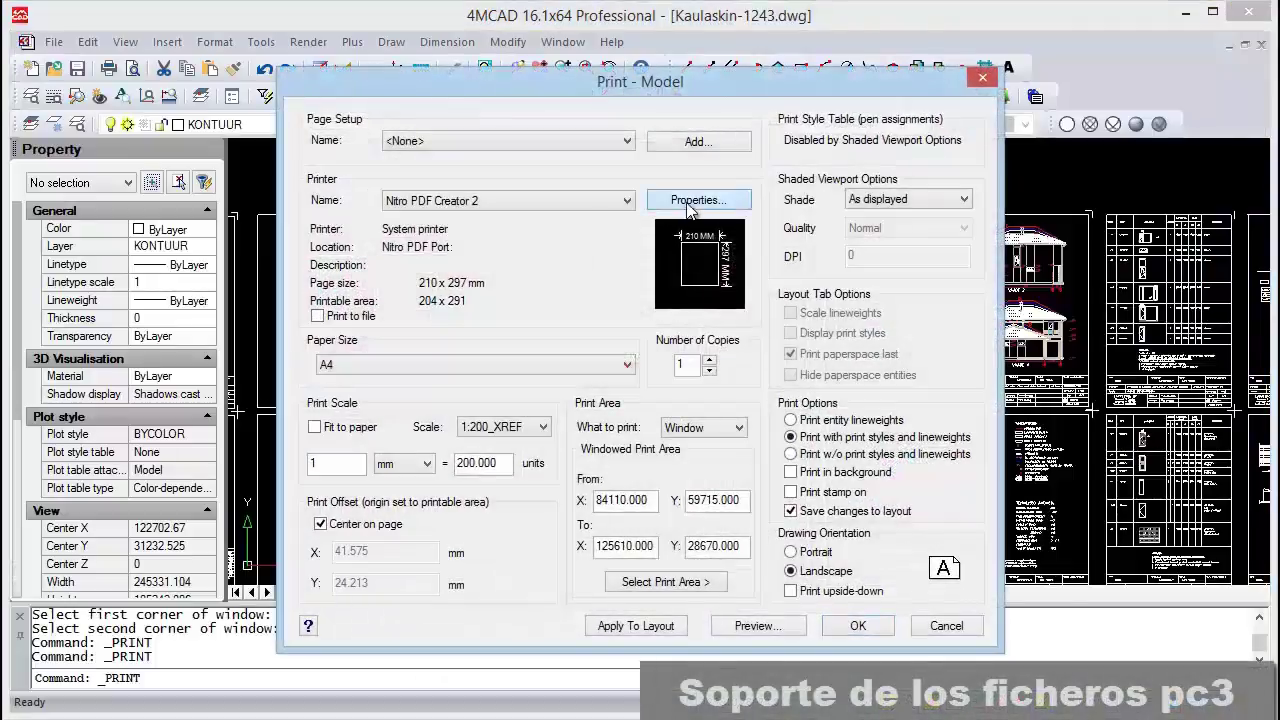
left_click(531, 161)
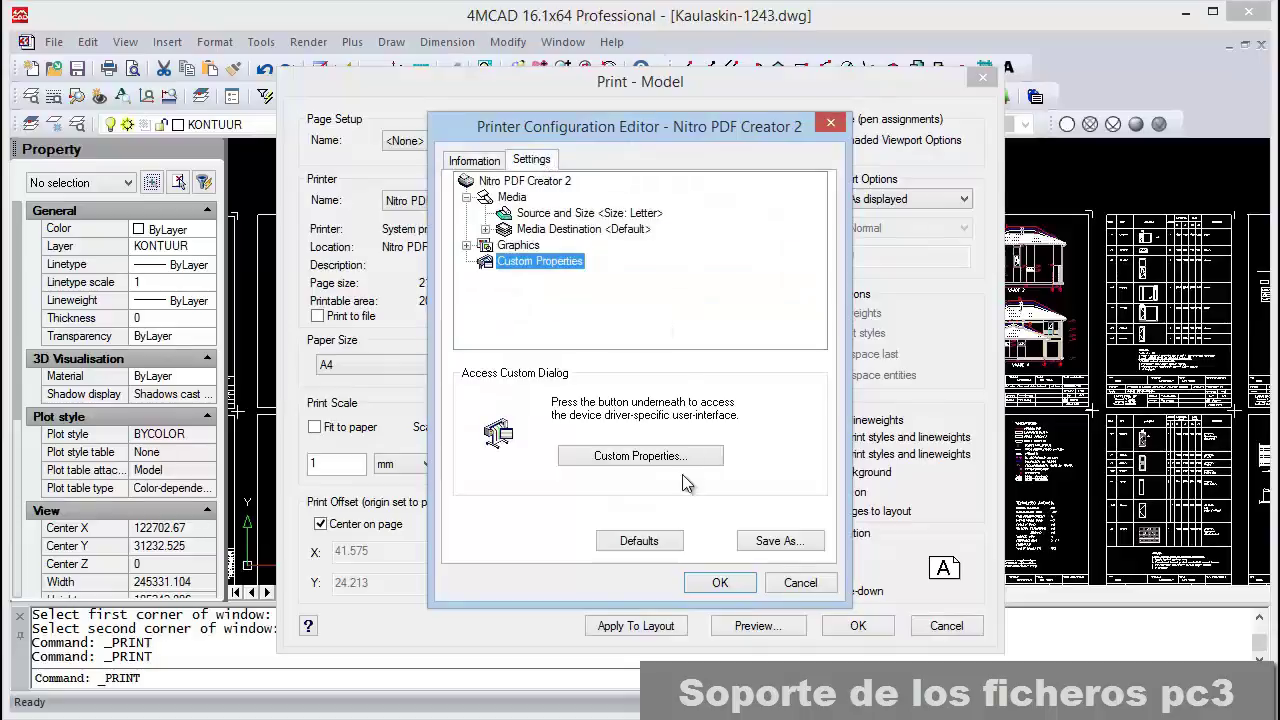
left_click(681, 456)
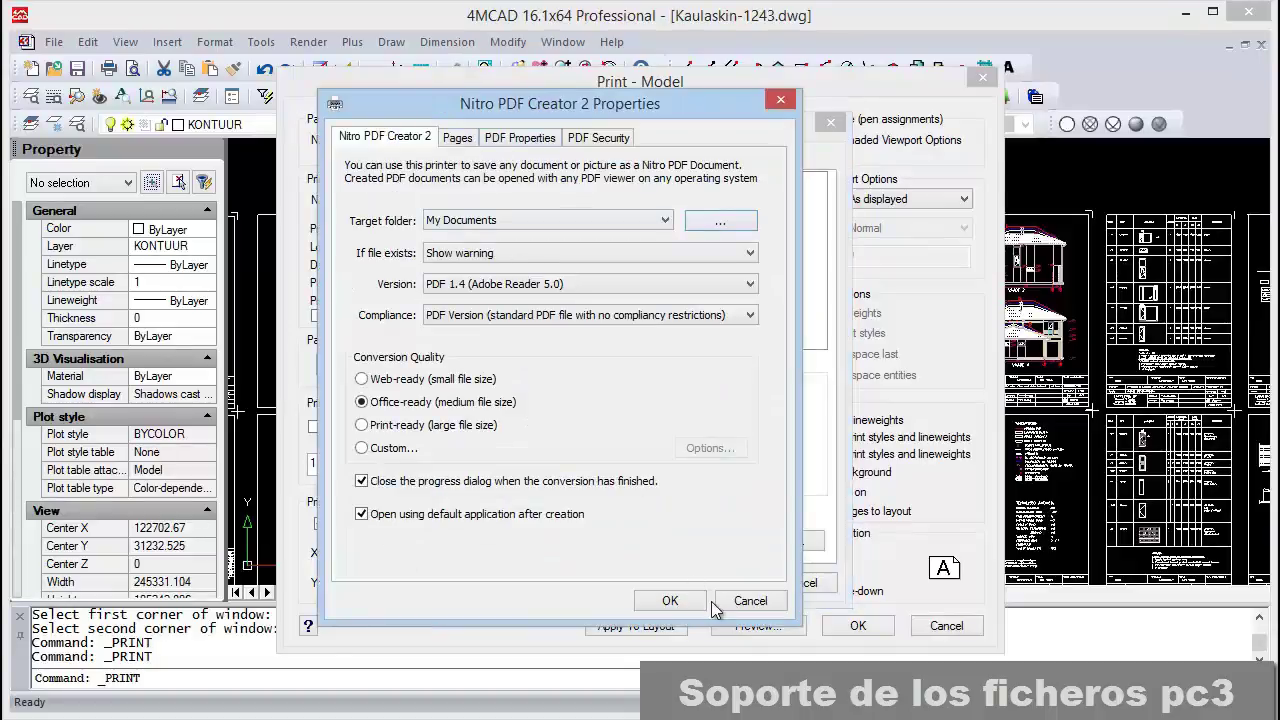
left_click(684, 600)
left_click(780, 541)
type("test-plot")
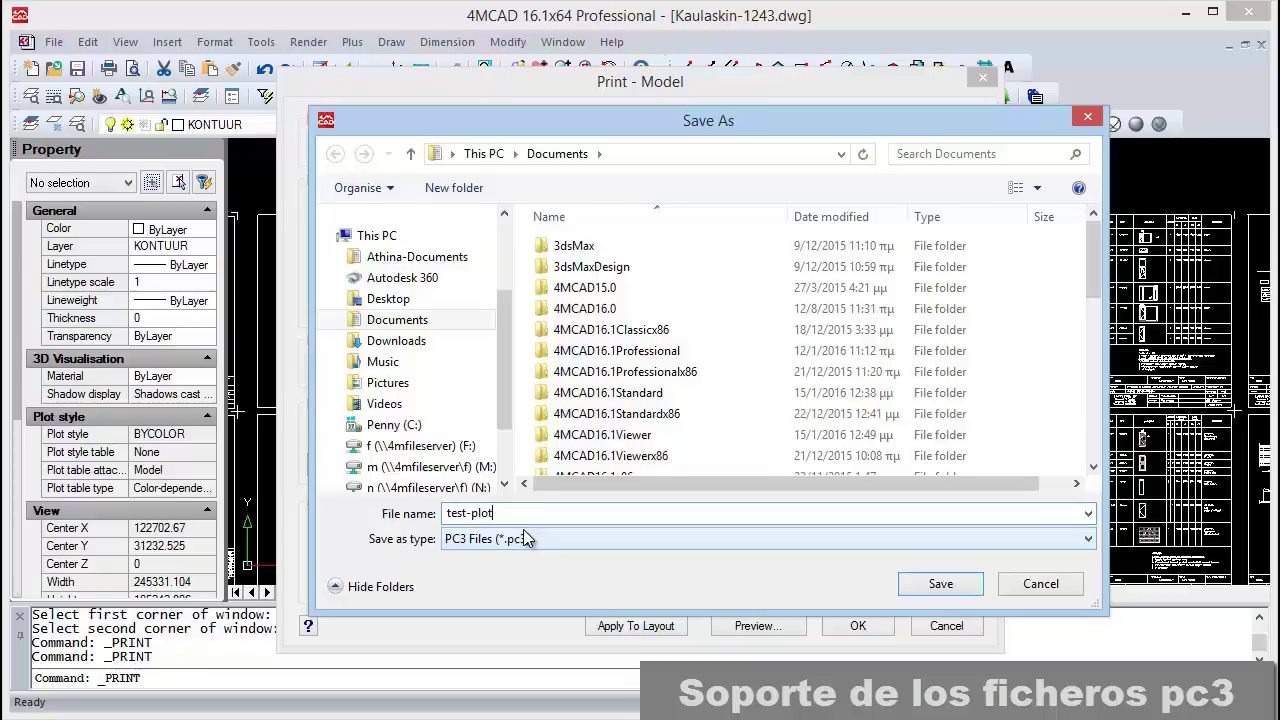
key("Return")
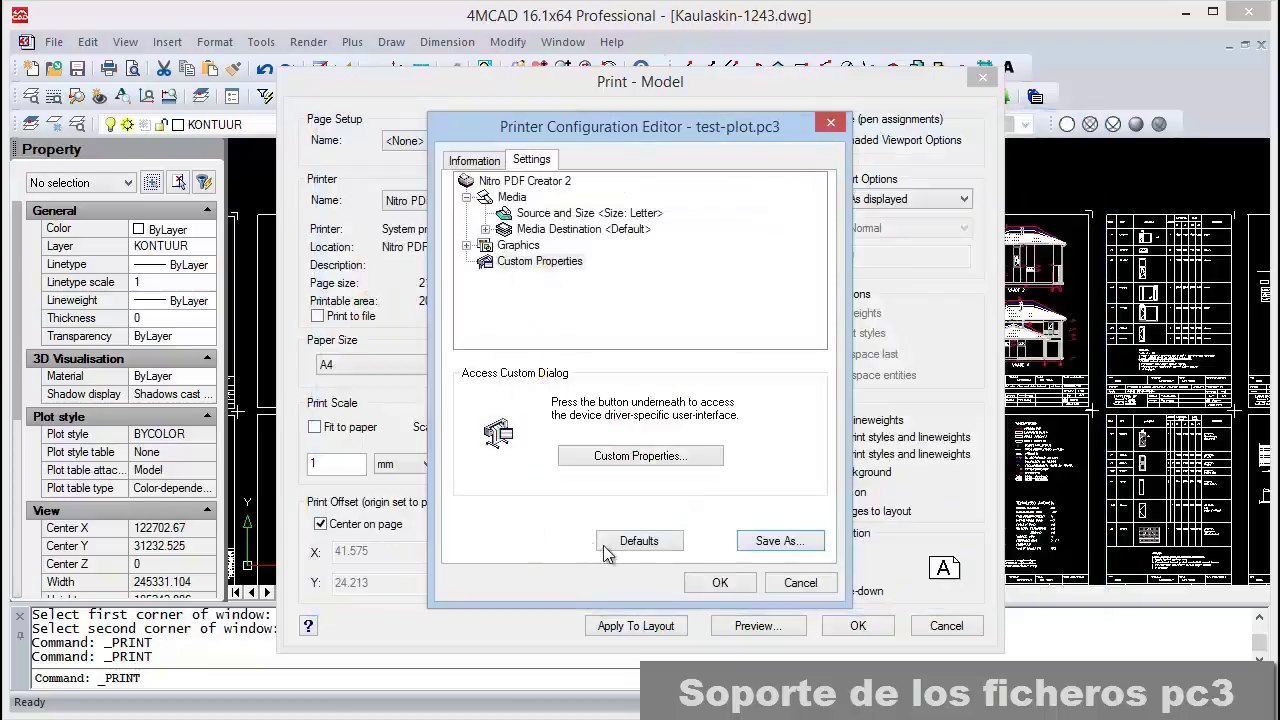
left_click(716, 579)
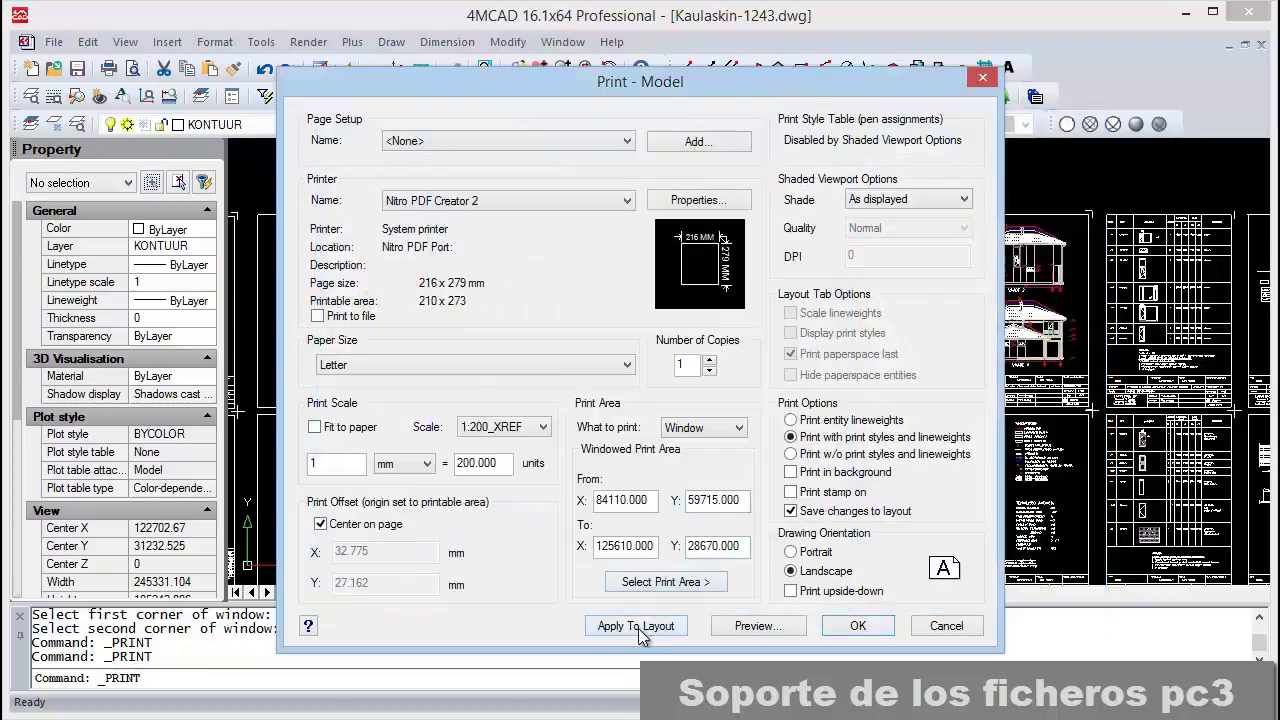
Preview the Letter-size print, then cancel printing and return to the drawing.
left_click(757, 626)
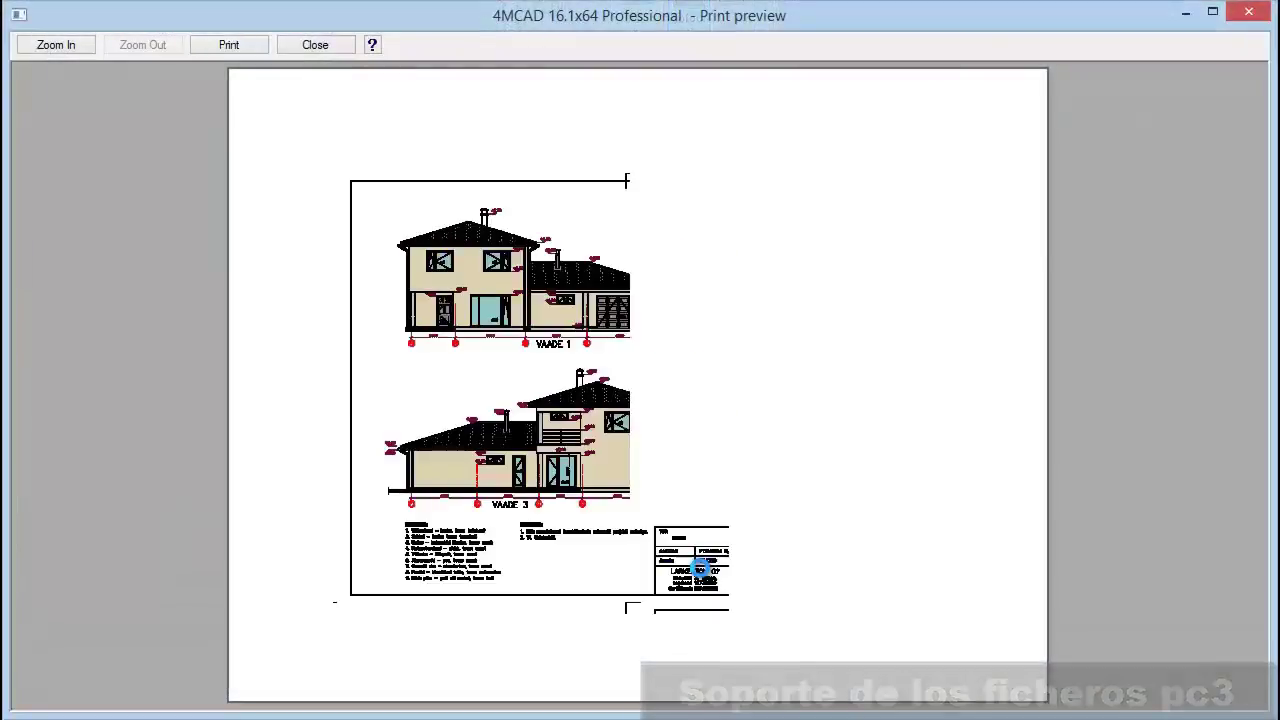
left_click(319, 48)
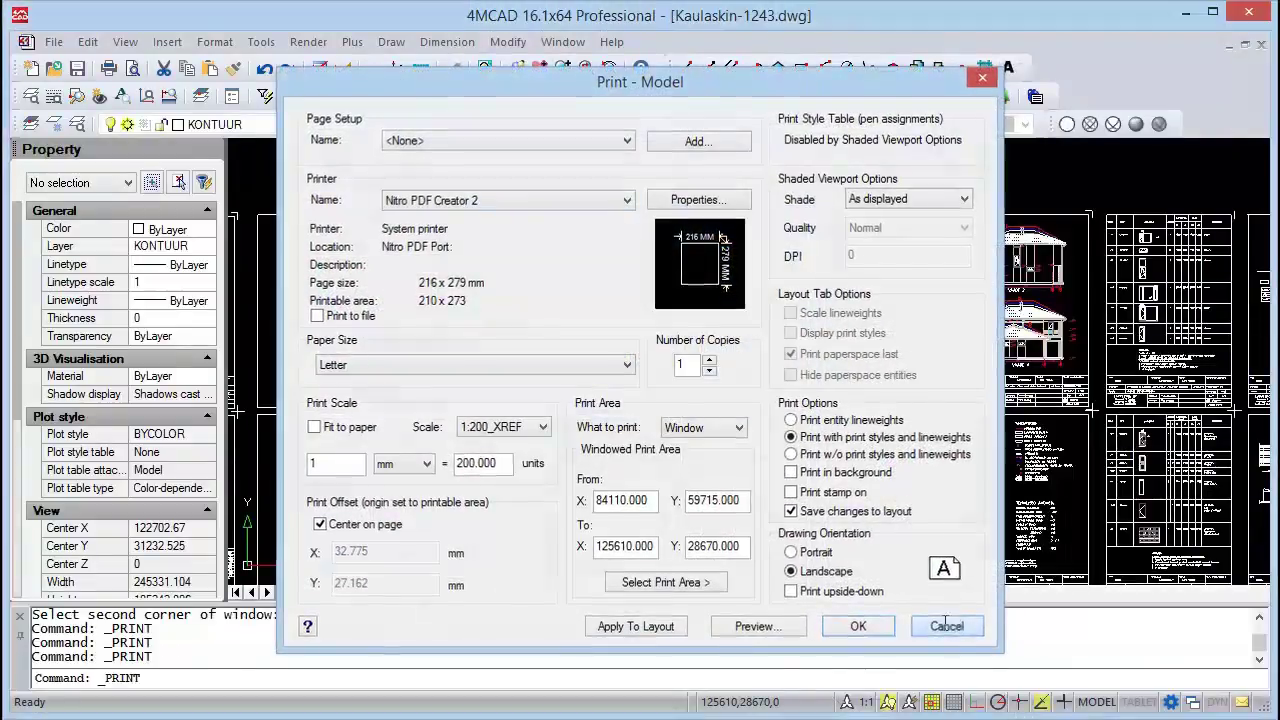
left_click(945, 626)
middle_click_drag(471, 307, 474, 307)
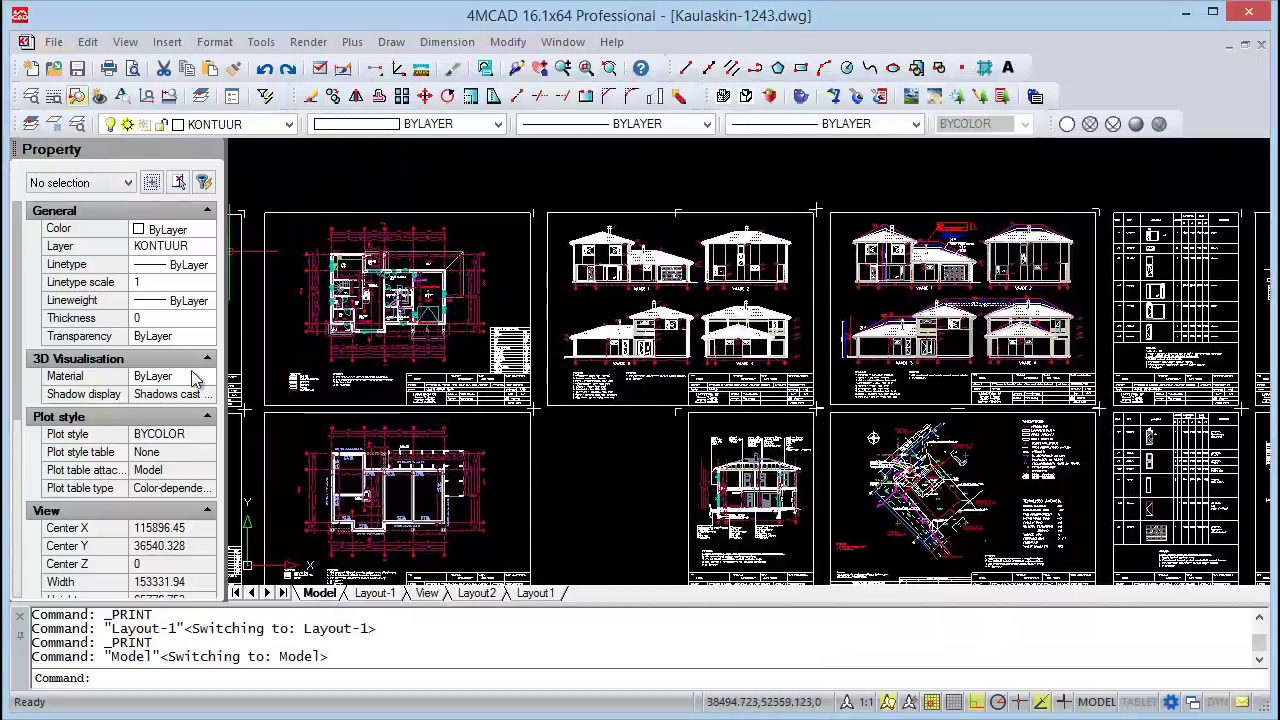
Edit Layout-1's page setup to use A3 paper.
left_click(364, 593)
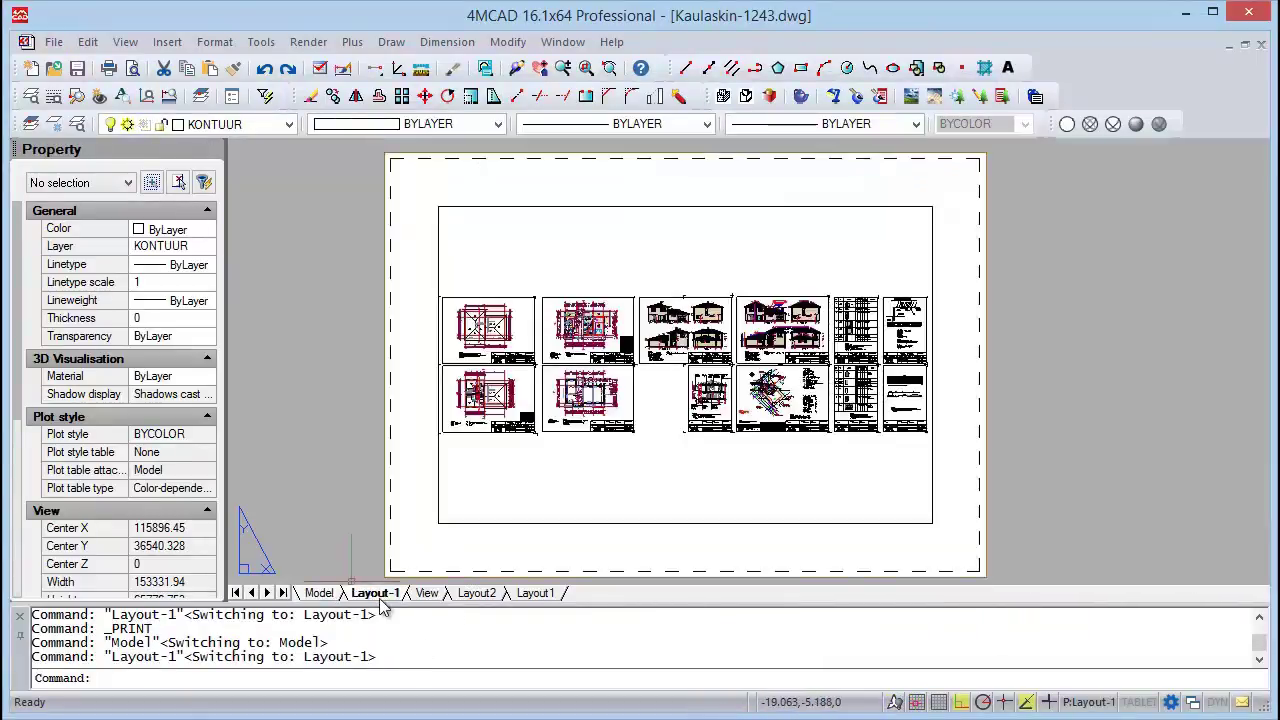
right_click(380, 598)
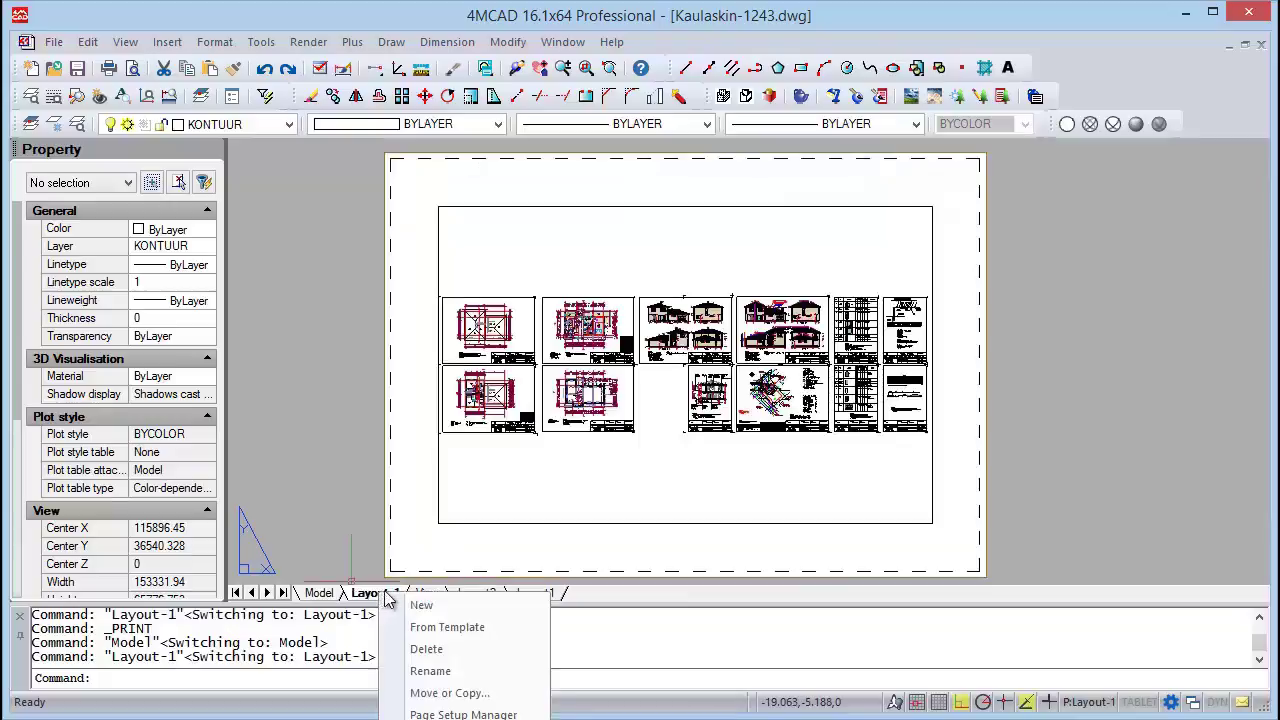
left_click(466, 715)
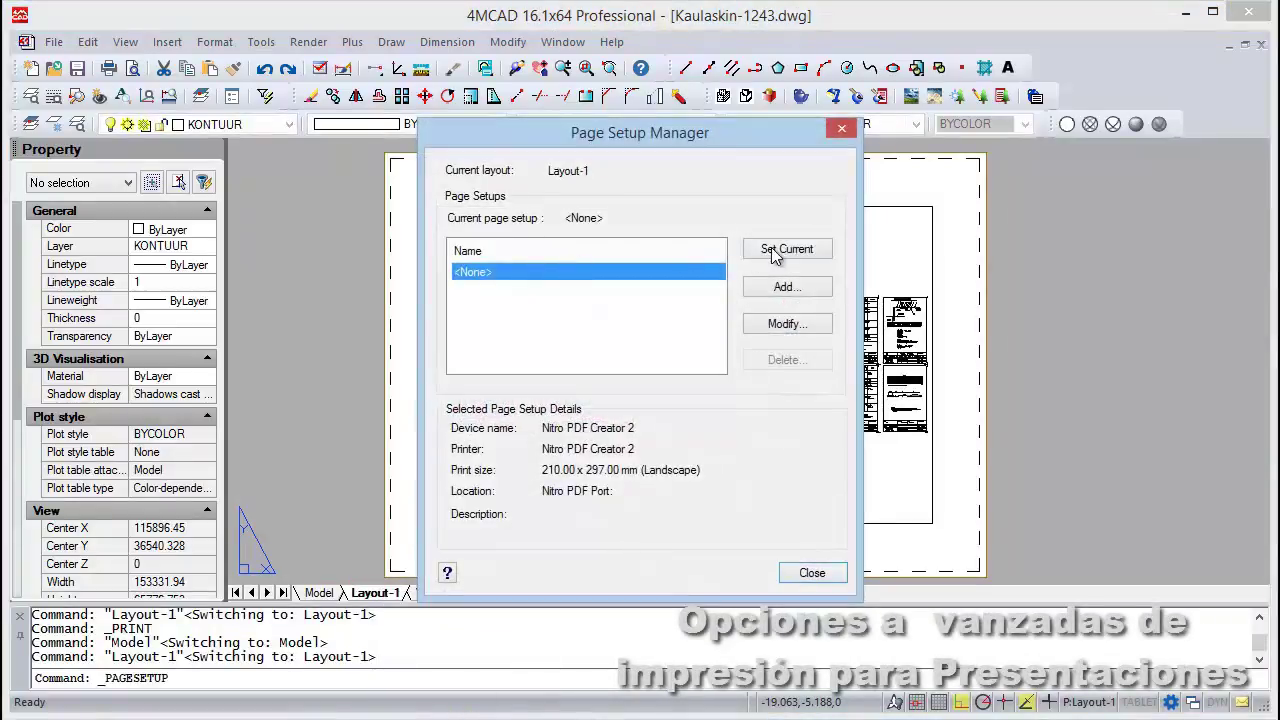
left_click(784, 322)
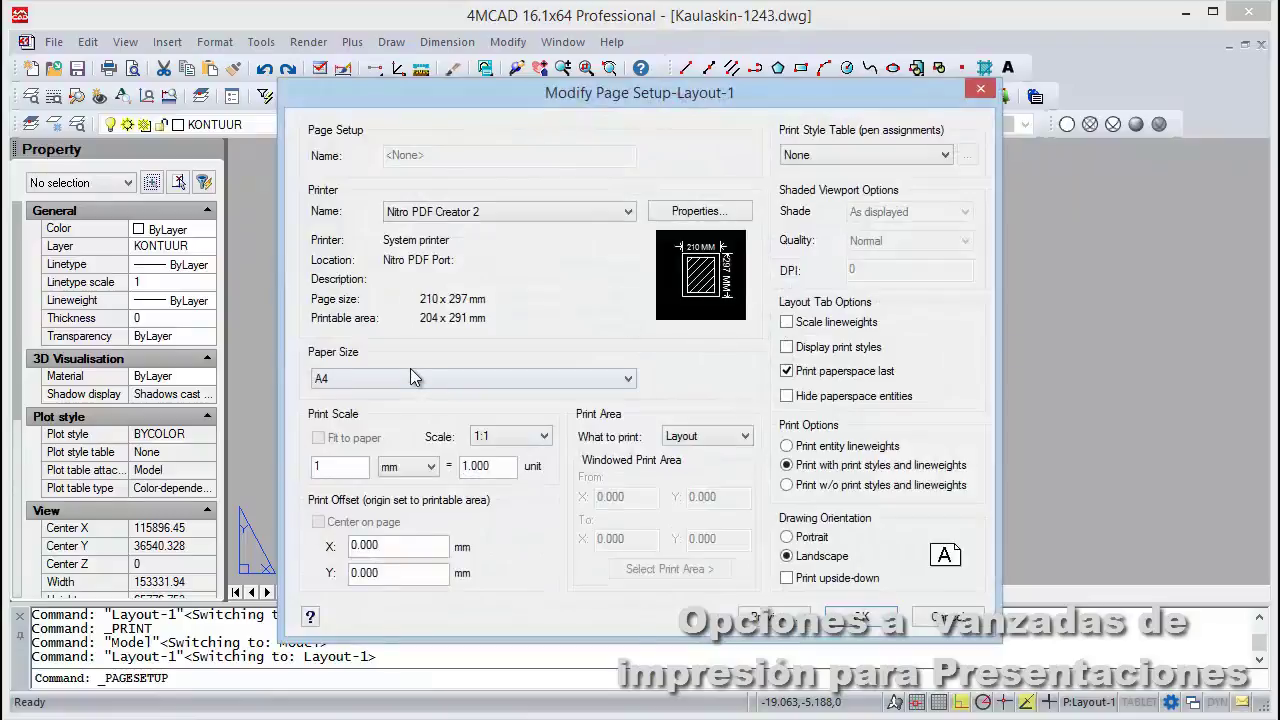
left_click(411, 376)
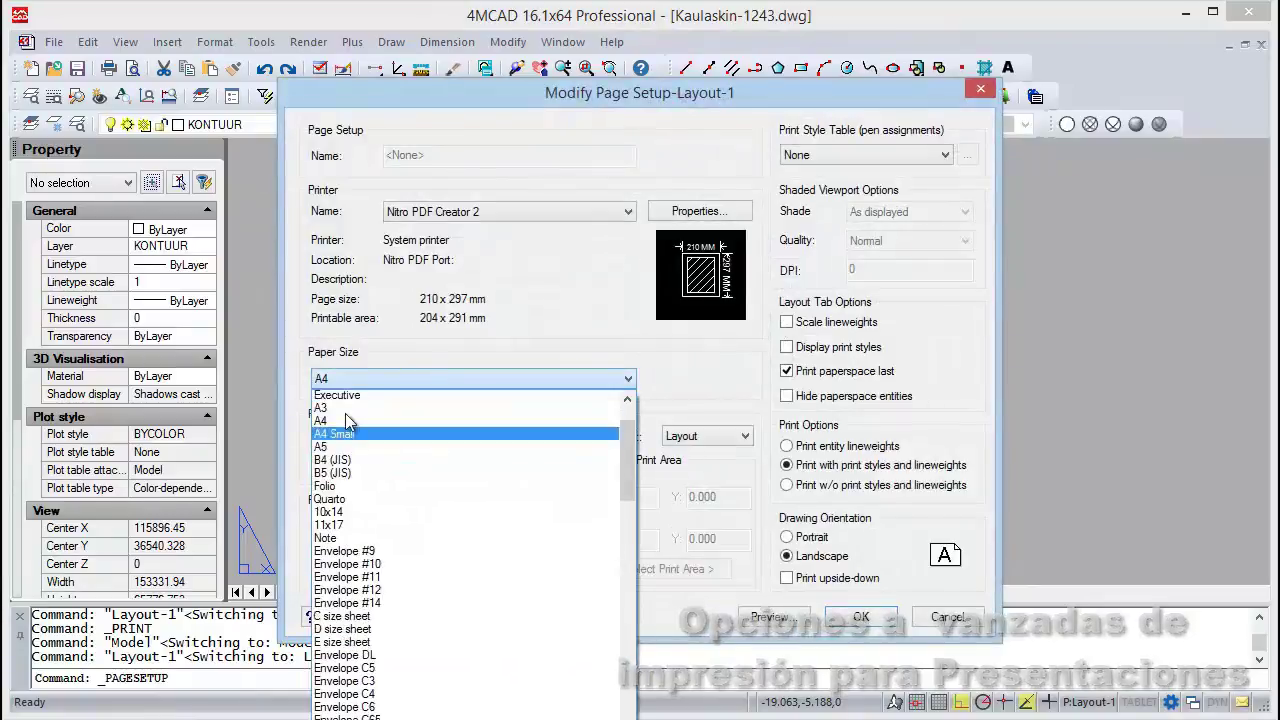
left_click(330, 408)
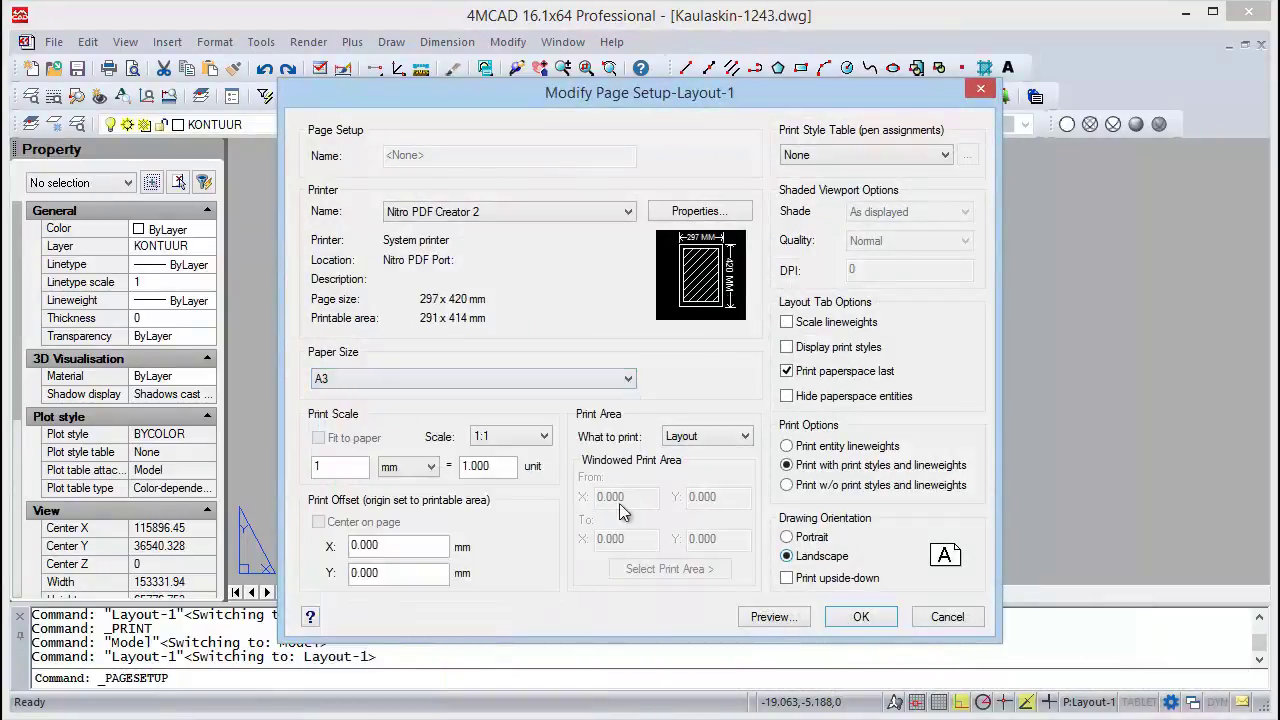
Print a windowed area fitted to paper with Monochrome.ctb, and open that table's editor.
left_click(688, 444)
left_click(700, 510)
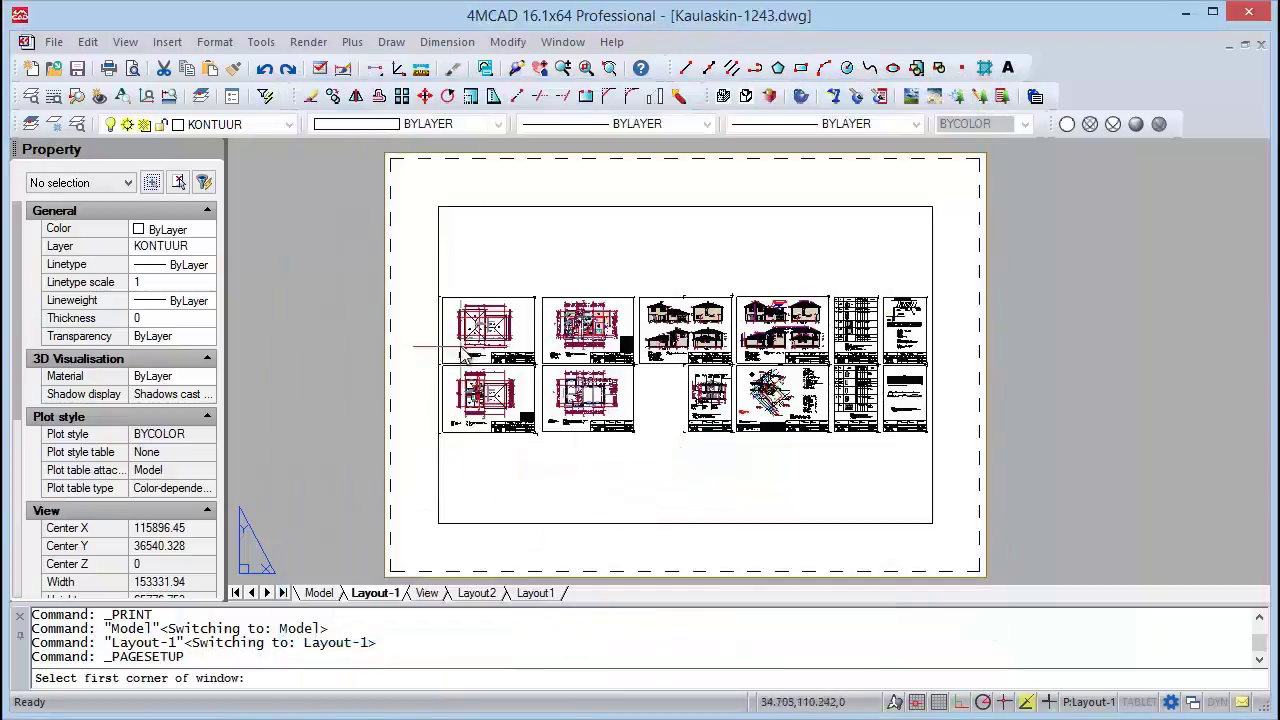
left_click(935, 540)
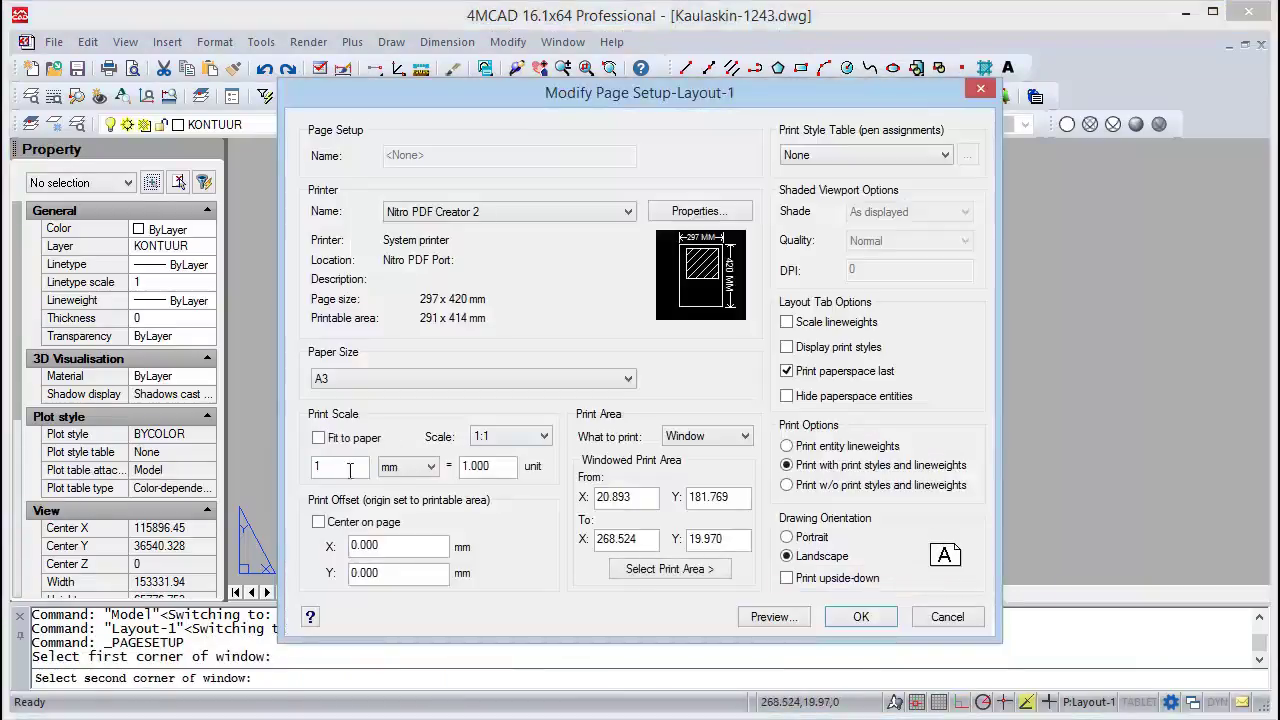
left_click(362, 440)
left_click(866, 155)
left_click(843, 203)
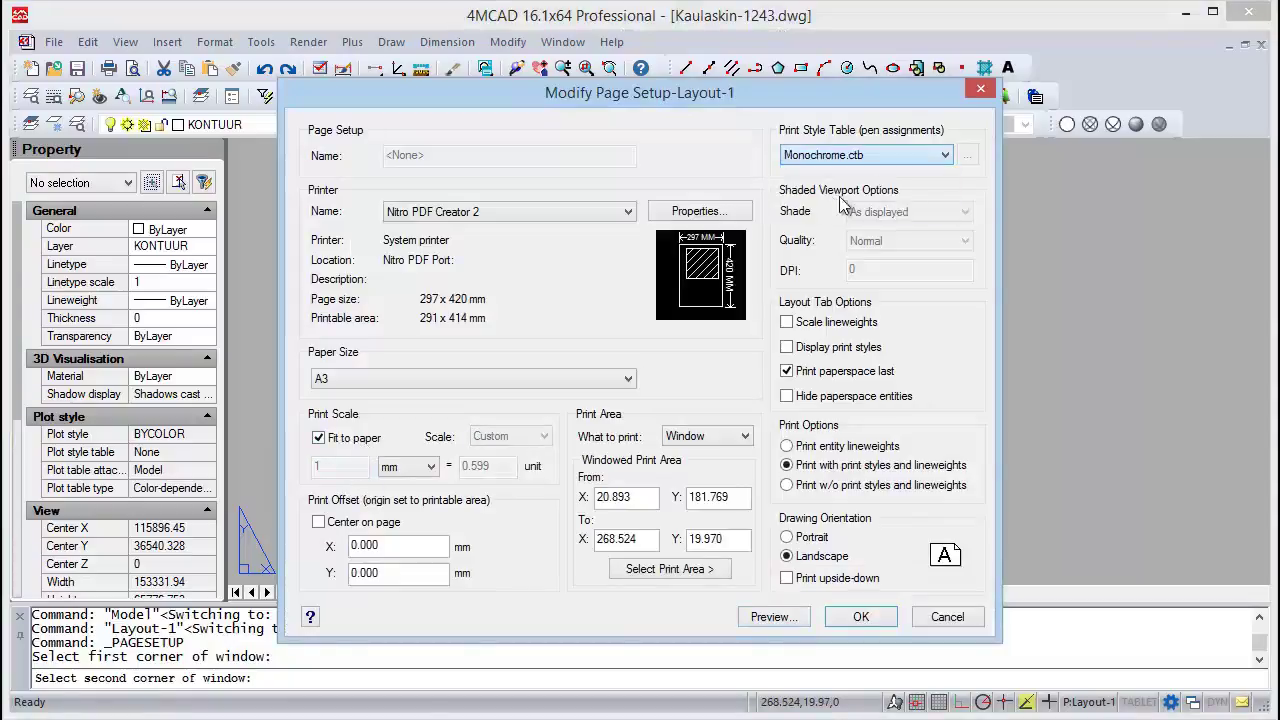
left_click(968, 157)
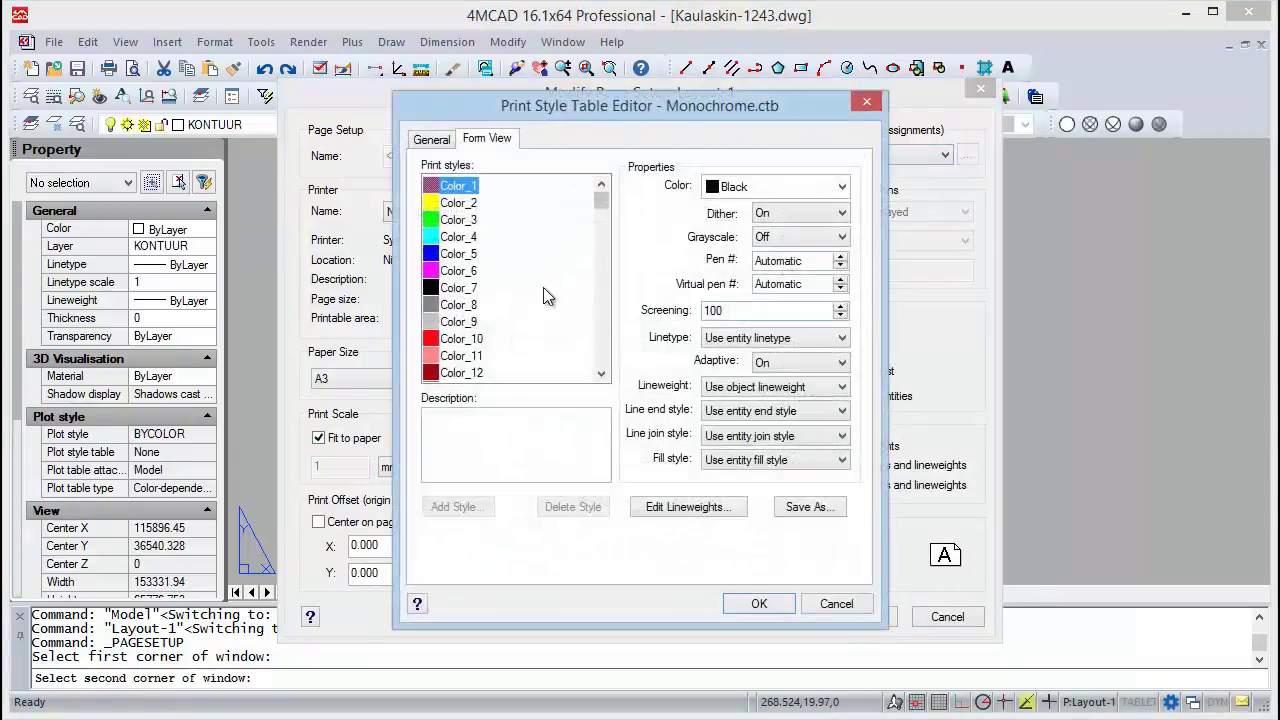
Close the Monochrome.ctb style table editor without saving a copy.
left_click(806, 507)
left_click_drag(1107, 142, 1012, 140)
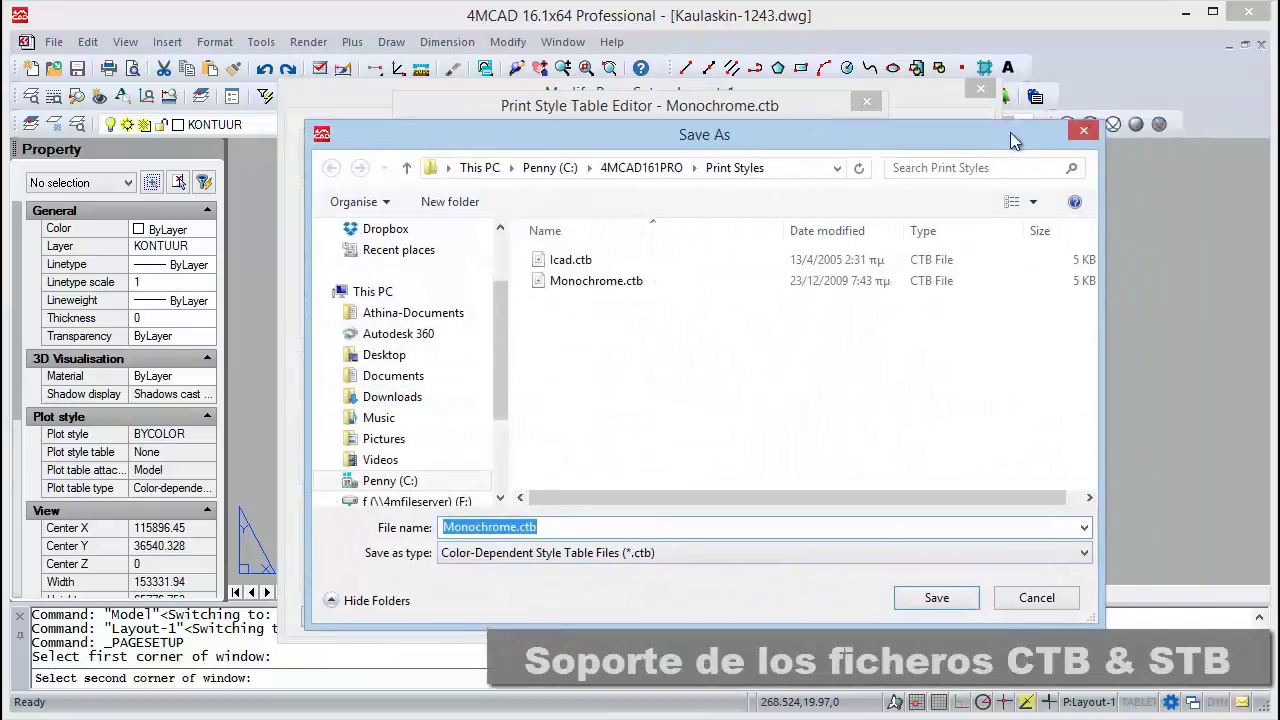
left_click(1084, 133)
left_click(868, 122)
Preview the monochrome fit-to-paper print and apply Layout-1's page setup.
left_click(766, 614)
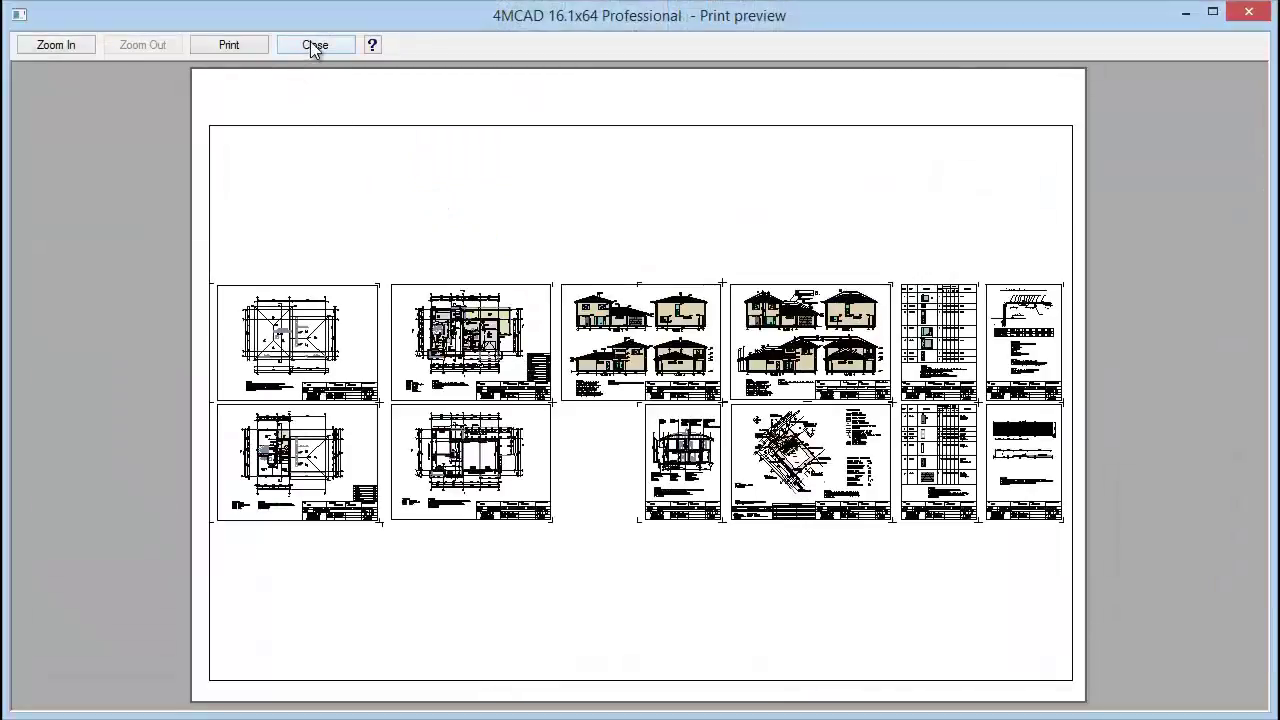
left_click(313, 45)
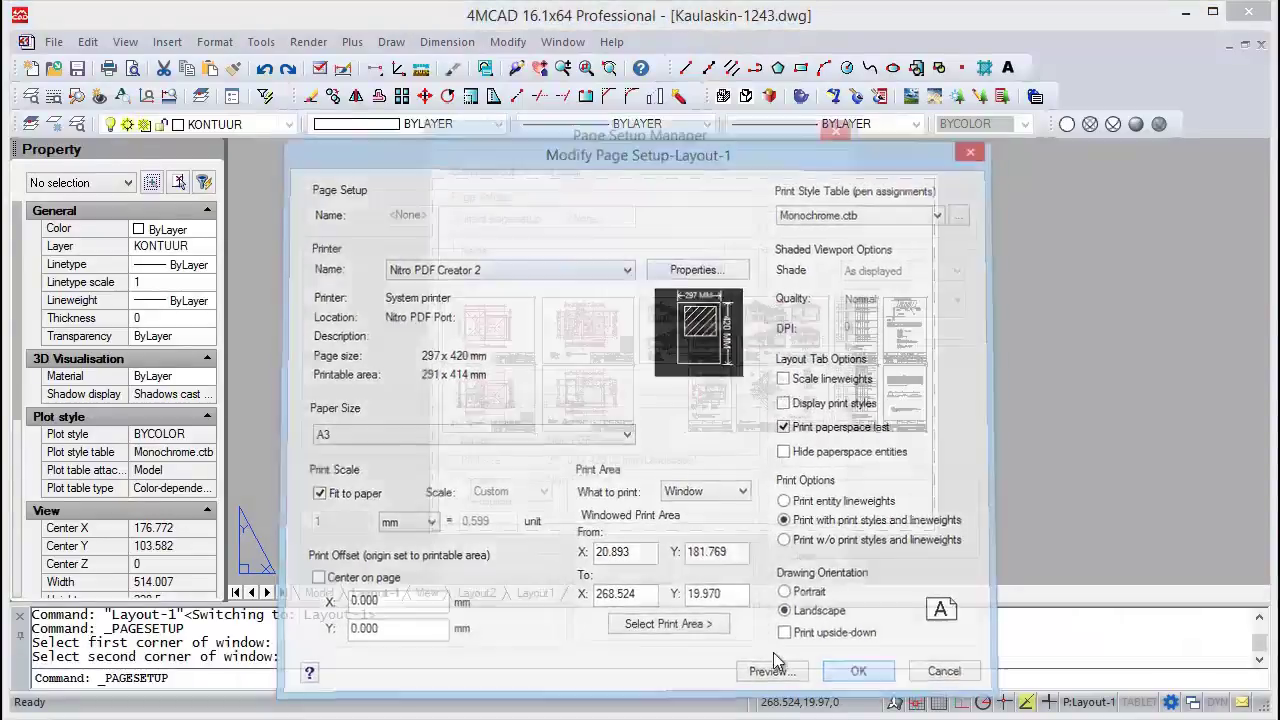
key("Return")
left_click(812, 575)
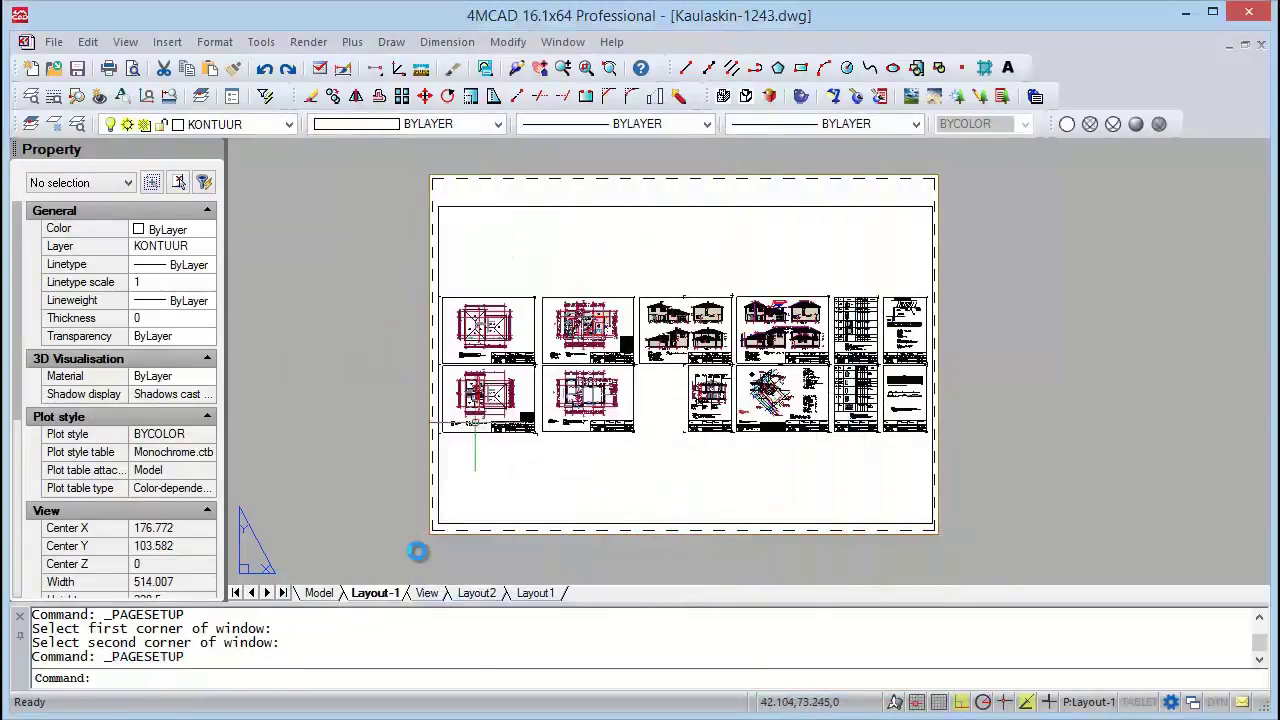
Return to the Model tab and apply Display Order > Send Hatches Back.
left_click(321, 593)
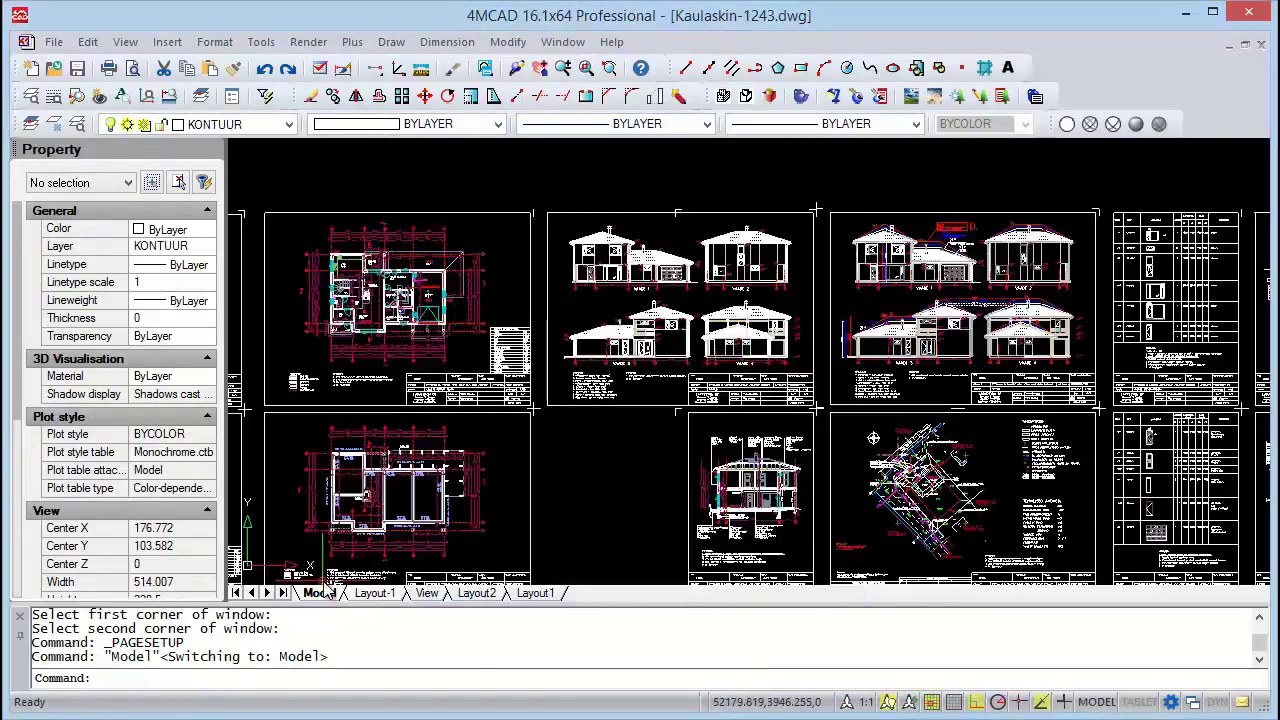
scroll(455, 338, "down", 4)
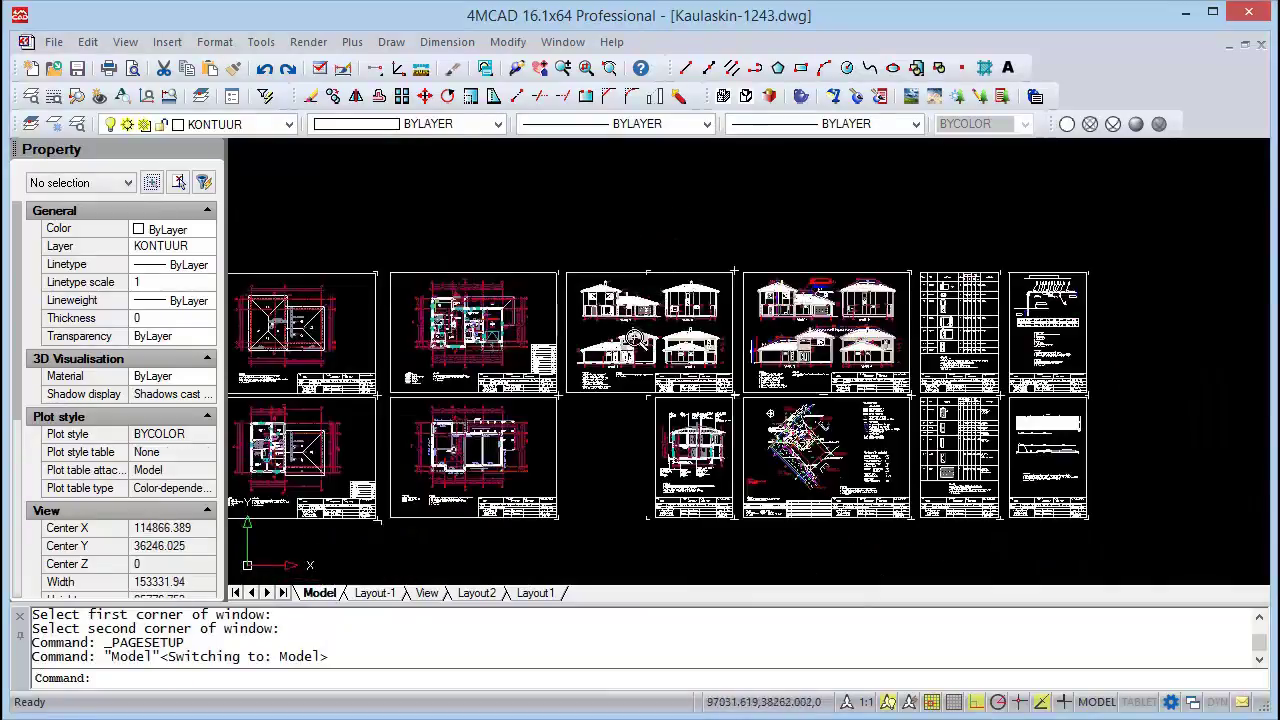
left_click(261, 42)
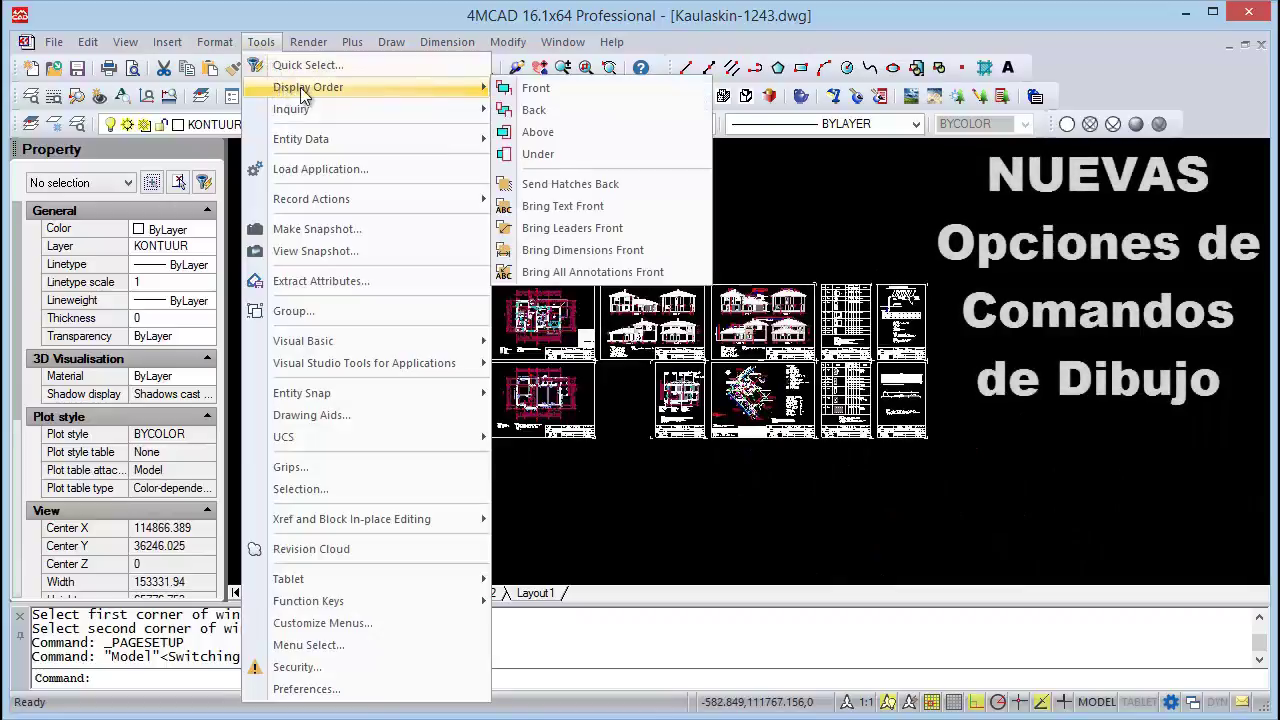
mouse_move(308, 87)
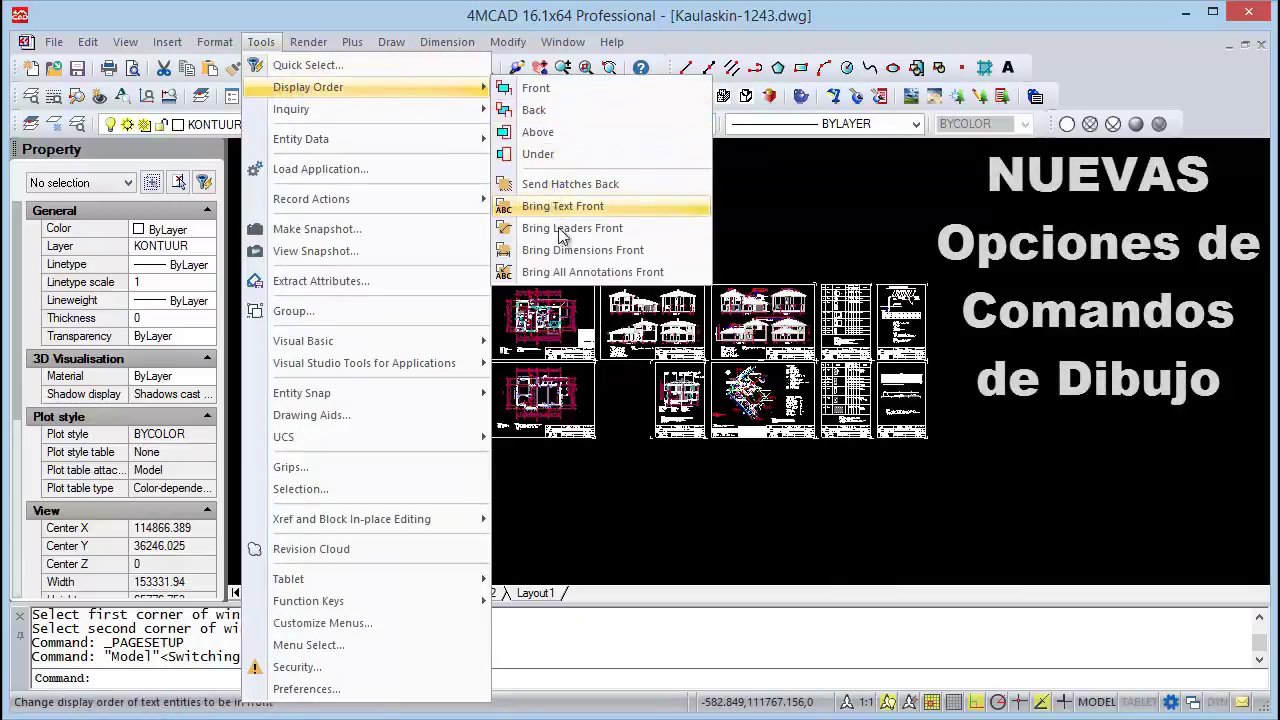
left_click(566, 185)
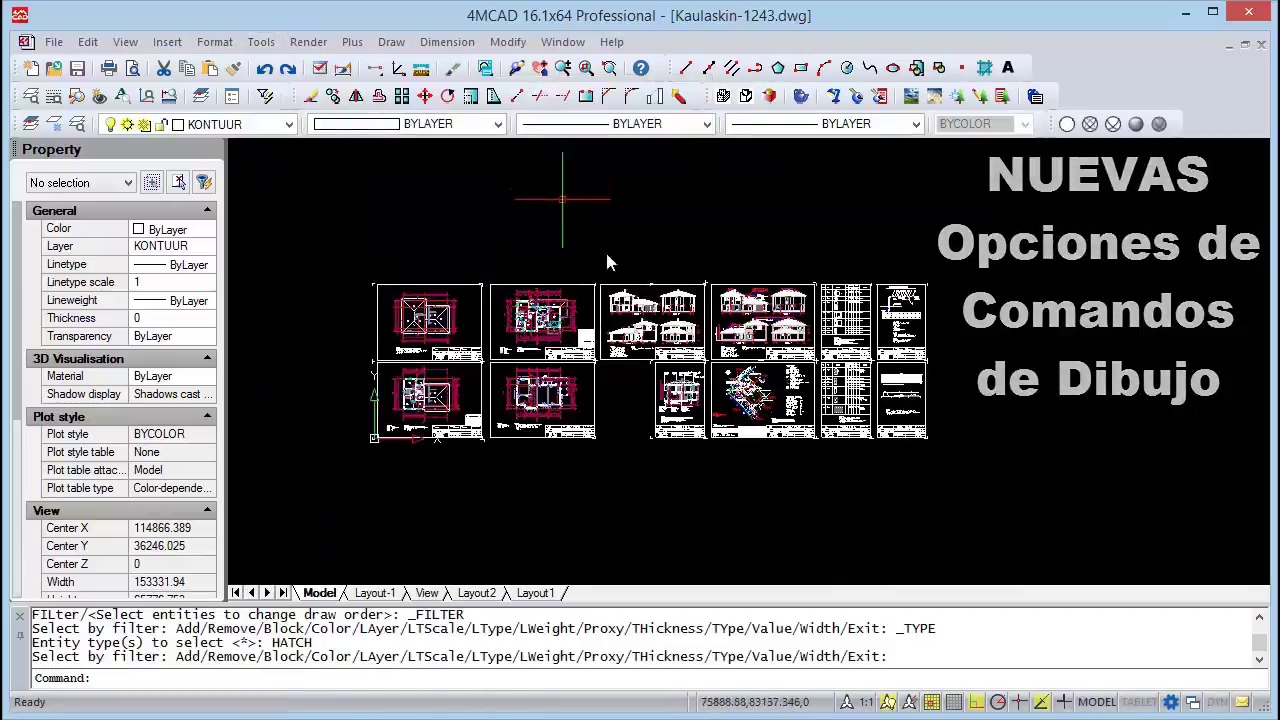
Start the Annotative Scale command from the Modify menu.
scroll(630, 300, "up", 2)
scroll(640, 320, "up", 1)
left_click(508, 42)
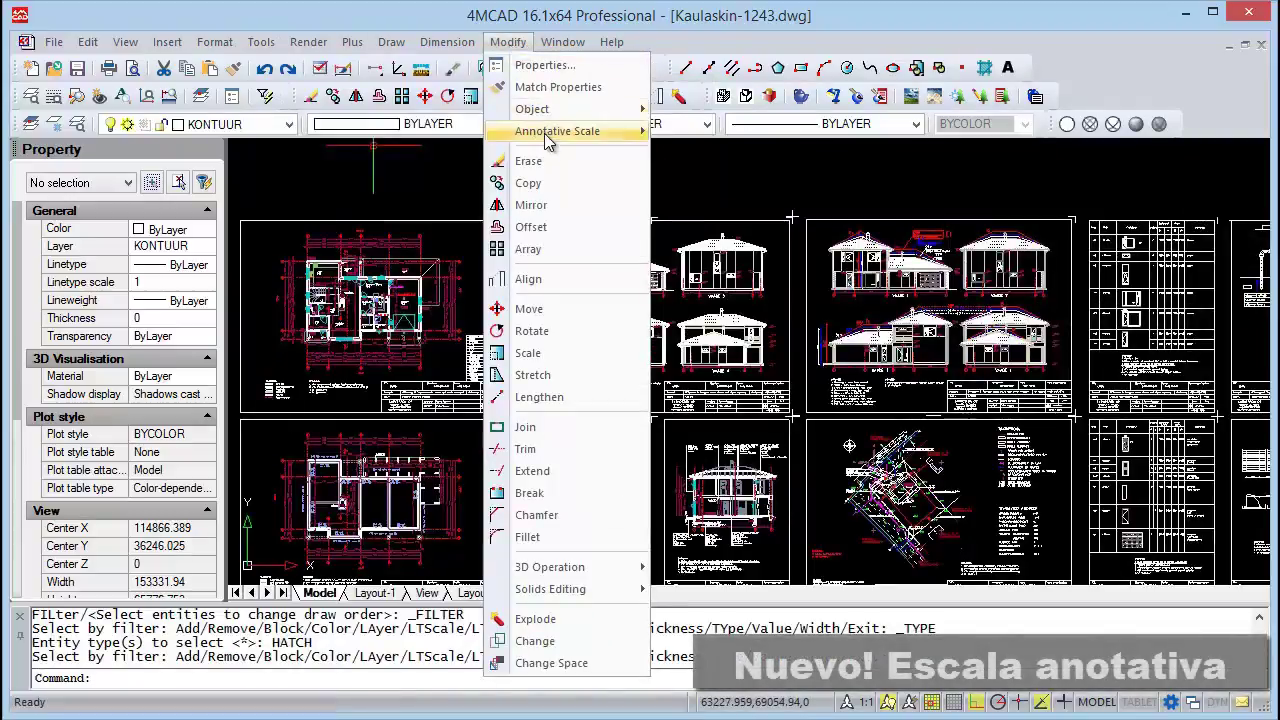
mouse_move(557, 131)
left_click(578, 320)
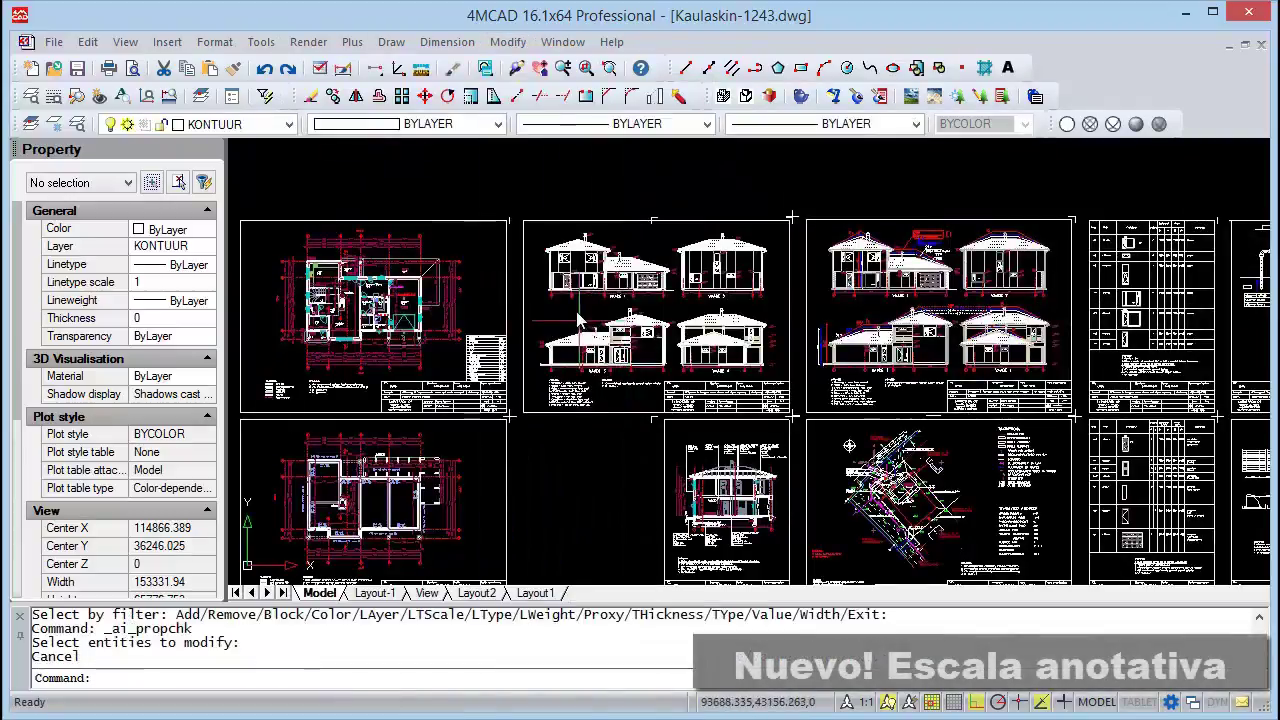
Zoom into the stair section and begin a selection window over the stairs.
scroll(755, 549, "up", 2)
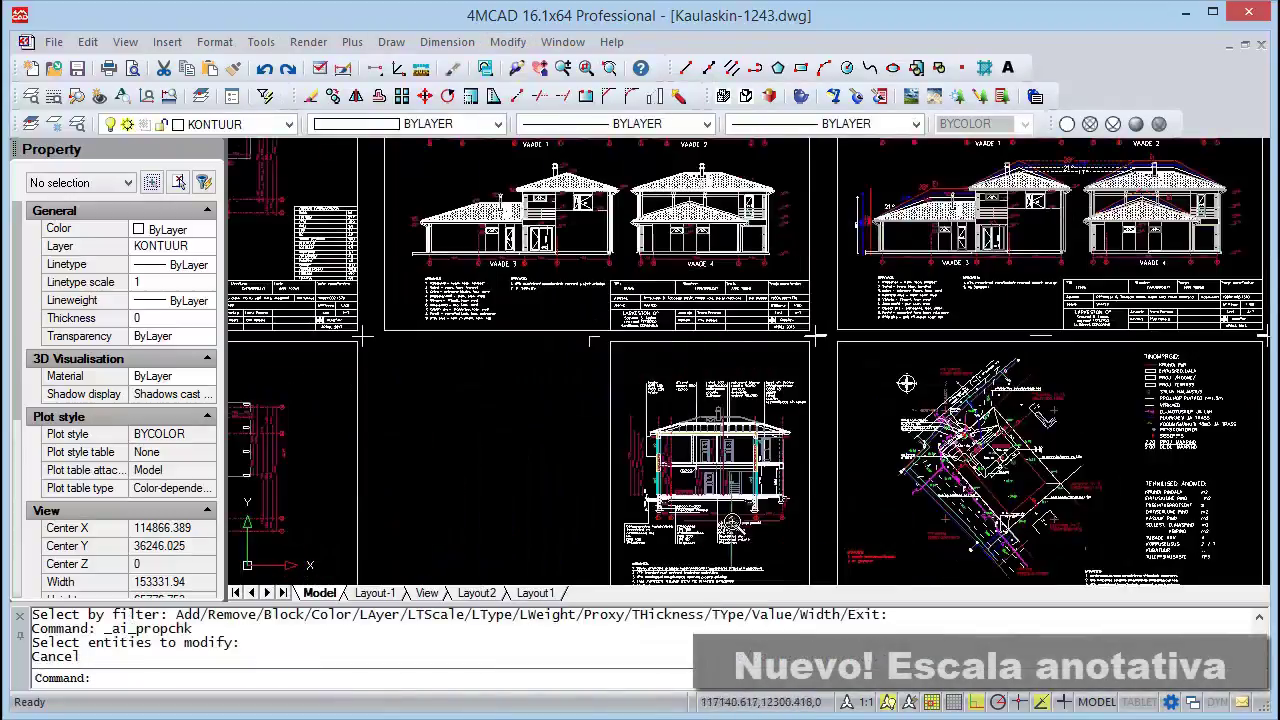
scroll(750, 525, "up", 2)
scroll(755, 490, "up", 2)
scroll(762, 350, "up", 2)
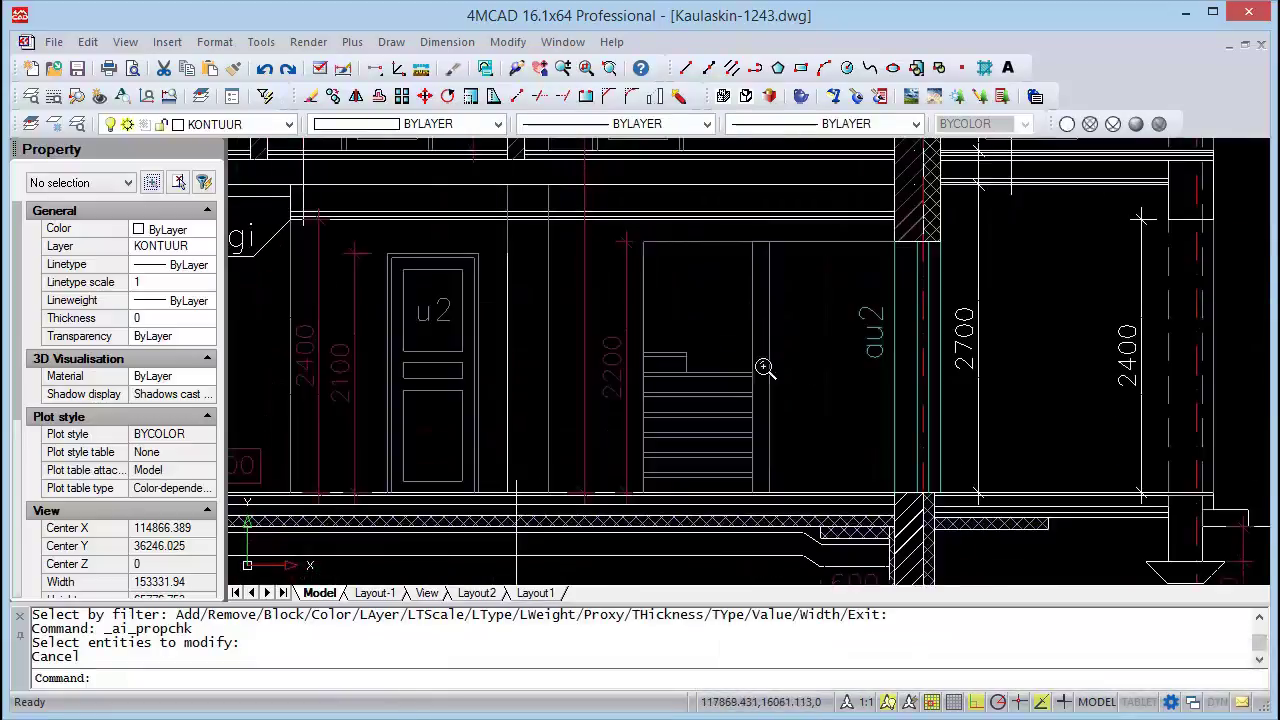
left_click(785, 486)
Make the window-selected stair lines Red in Properties.
left_click(690, 345)
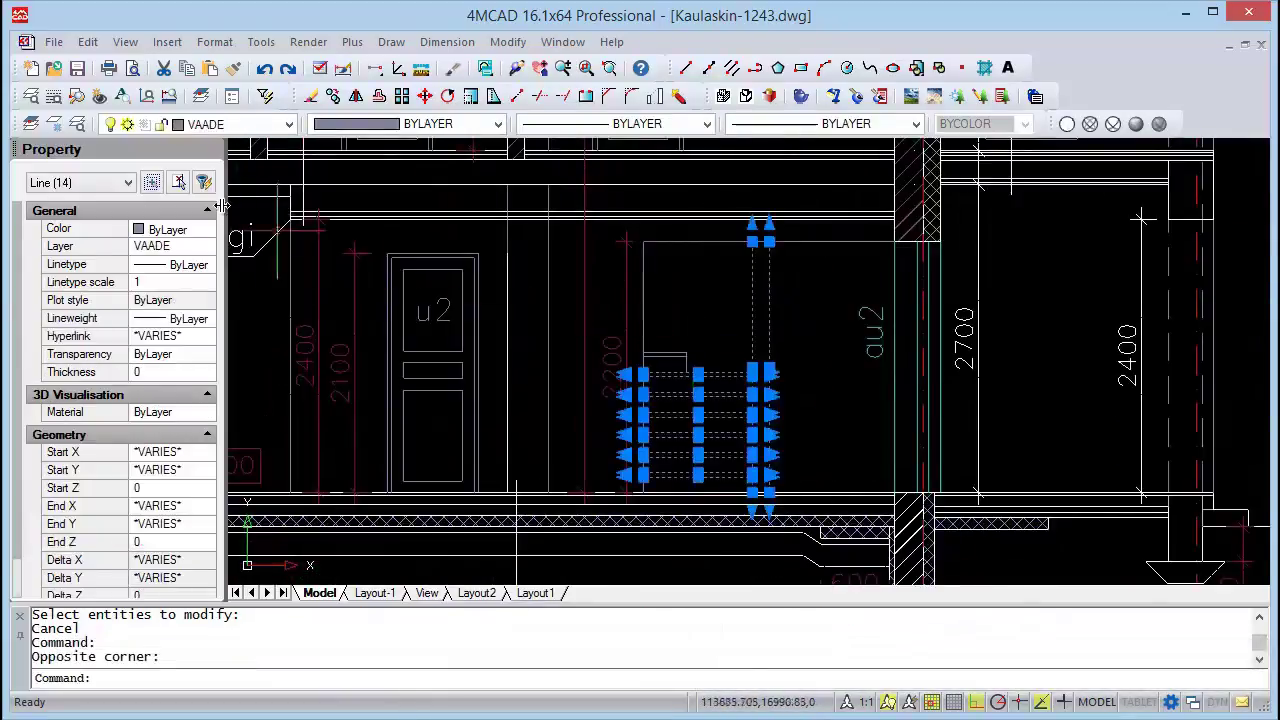
left_click(170, 229)
left_click(206, 229)
left_click(160, 283)
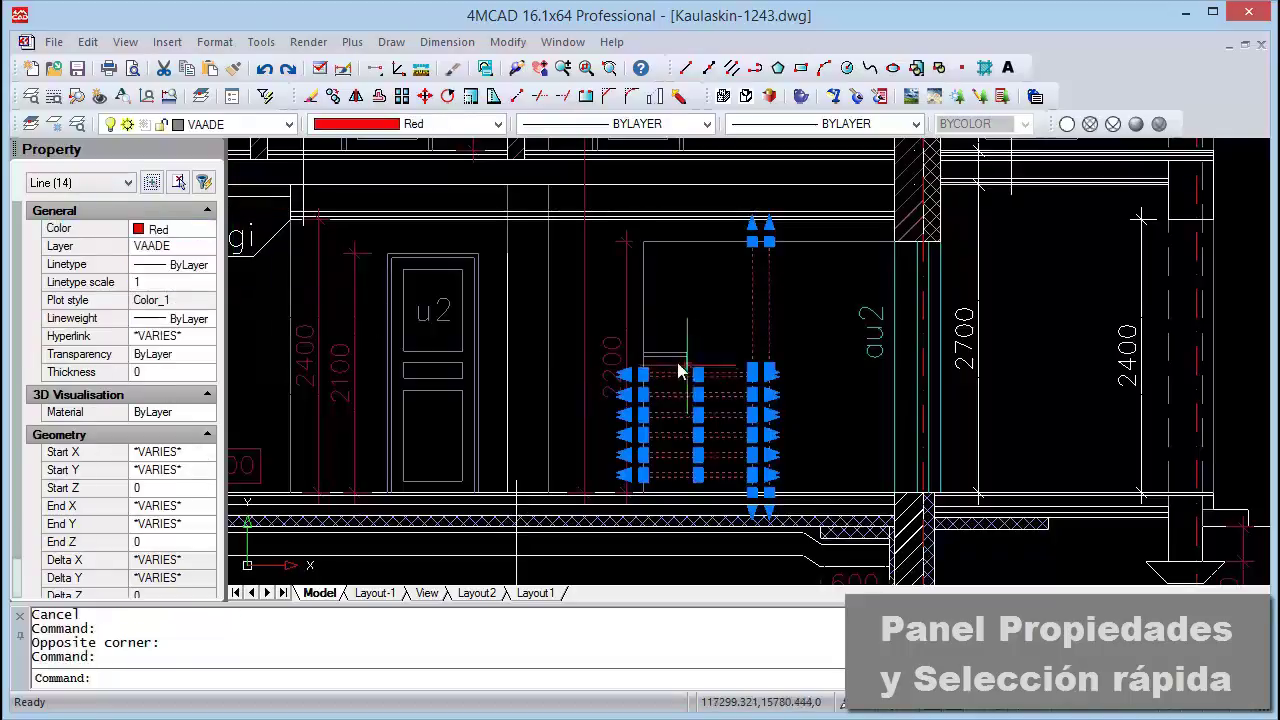
key("Escape")
scroll(641, 329, "down", 2)
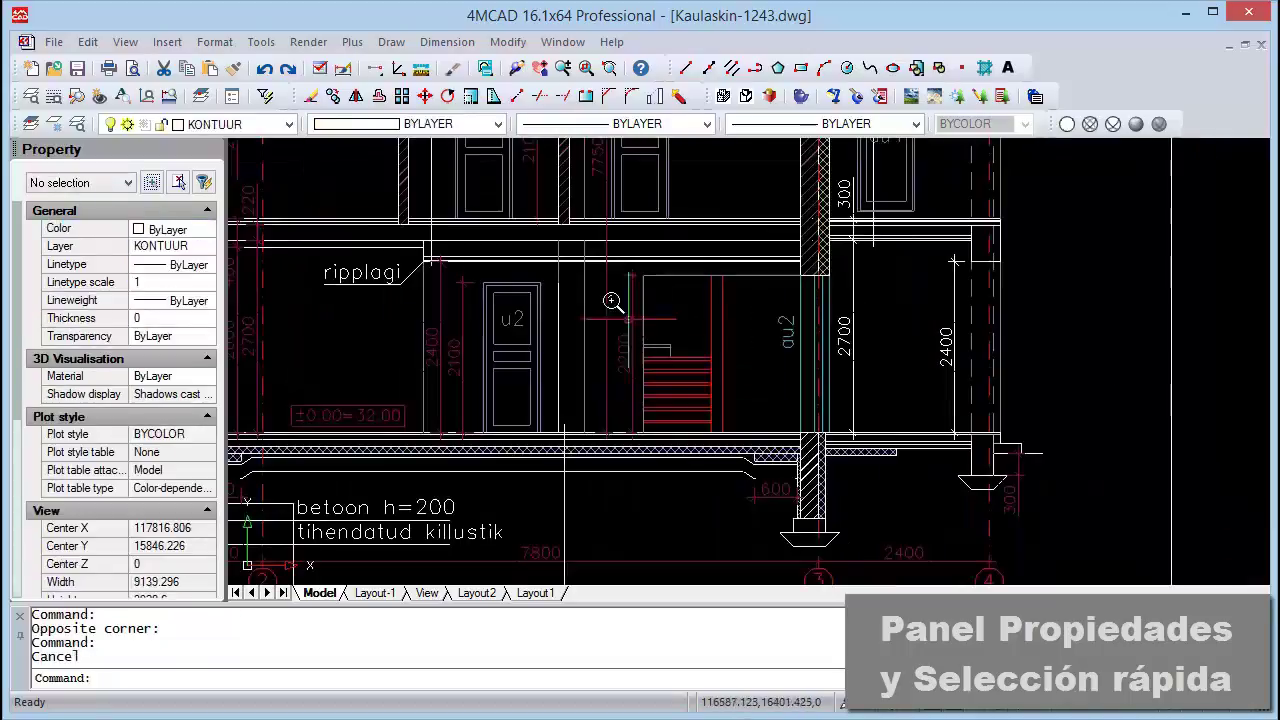
left_click(517, 351)
key("Escape")
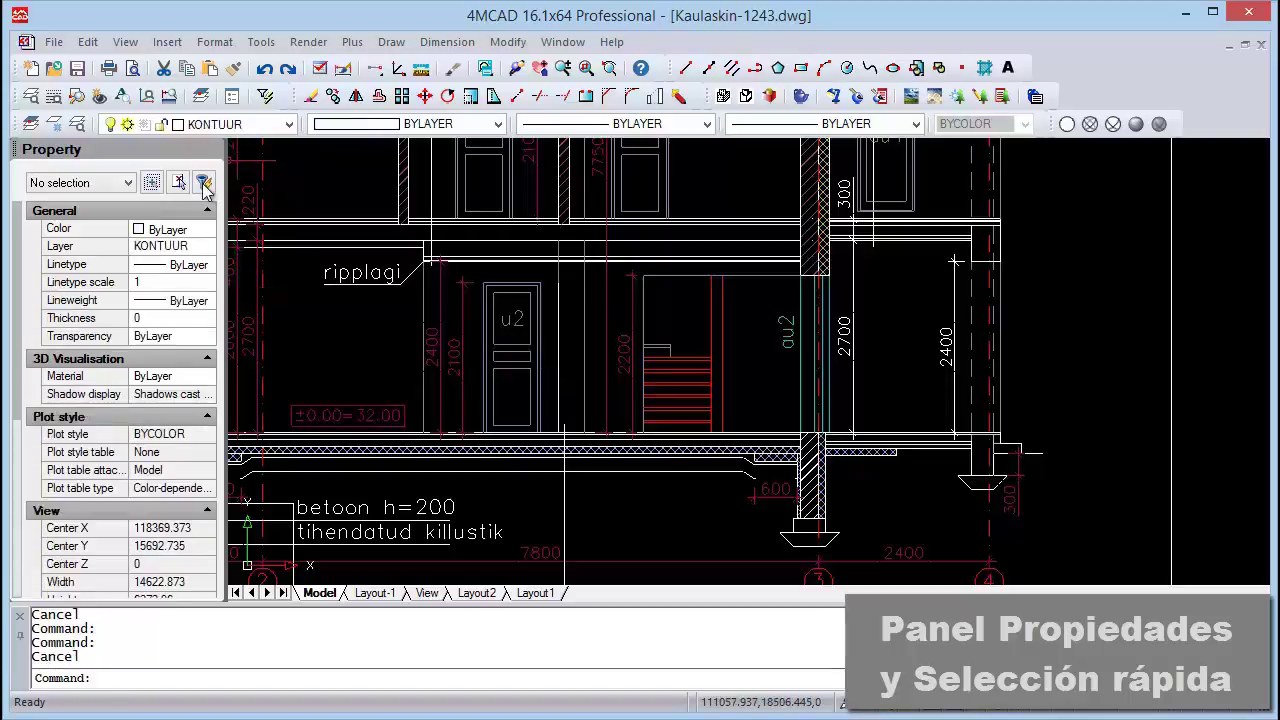
Quick Select all 590 objects whose Layer equals VAADE.
left_click(204, 182)
left_click(625, 425)
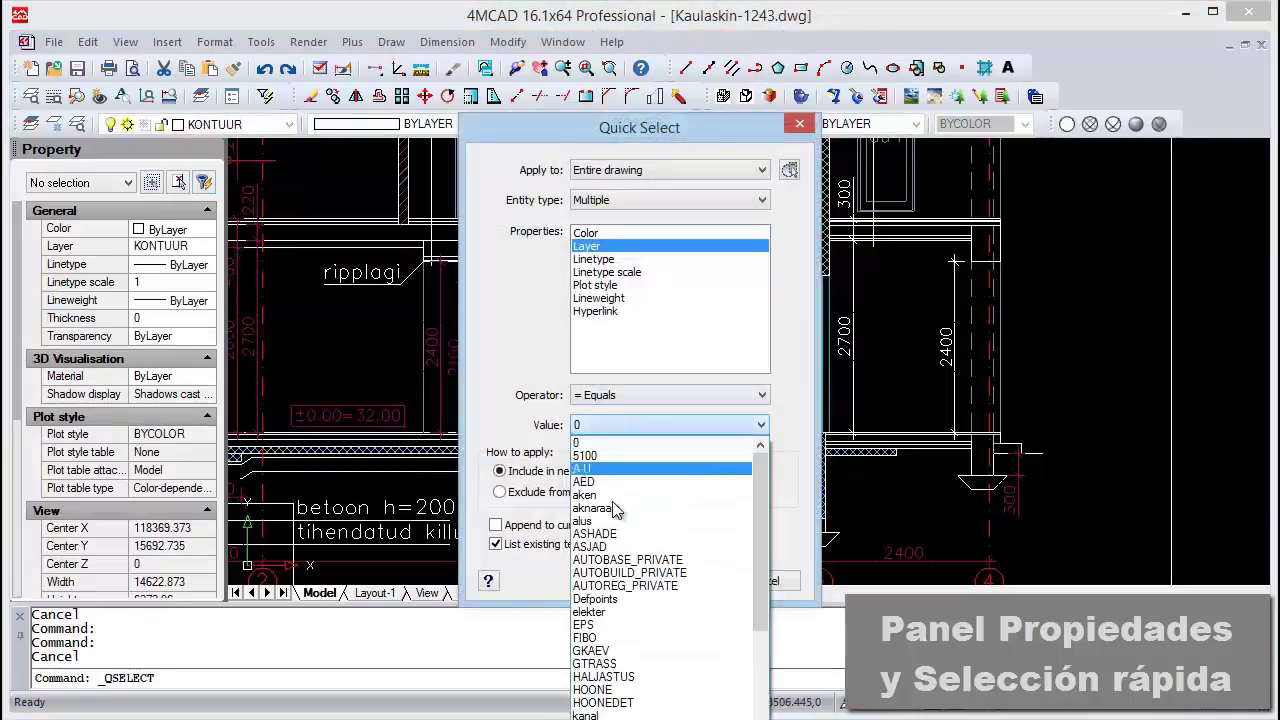
scroll(625, 625, "down", 3)
scroll(625, 625, "down", 3)
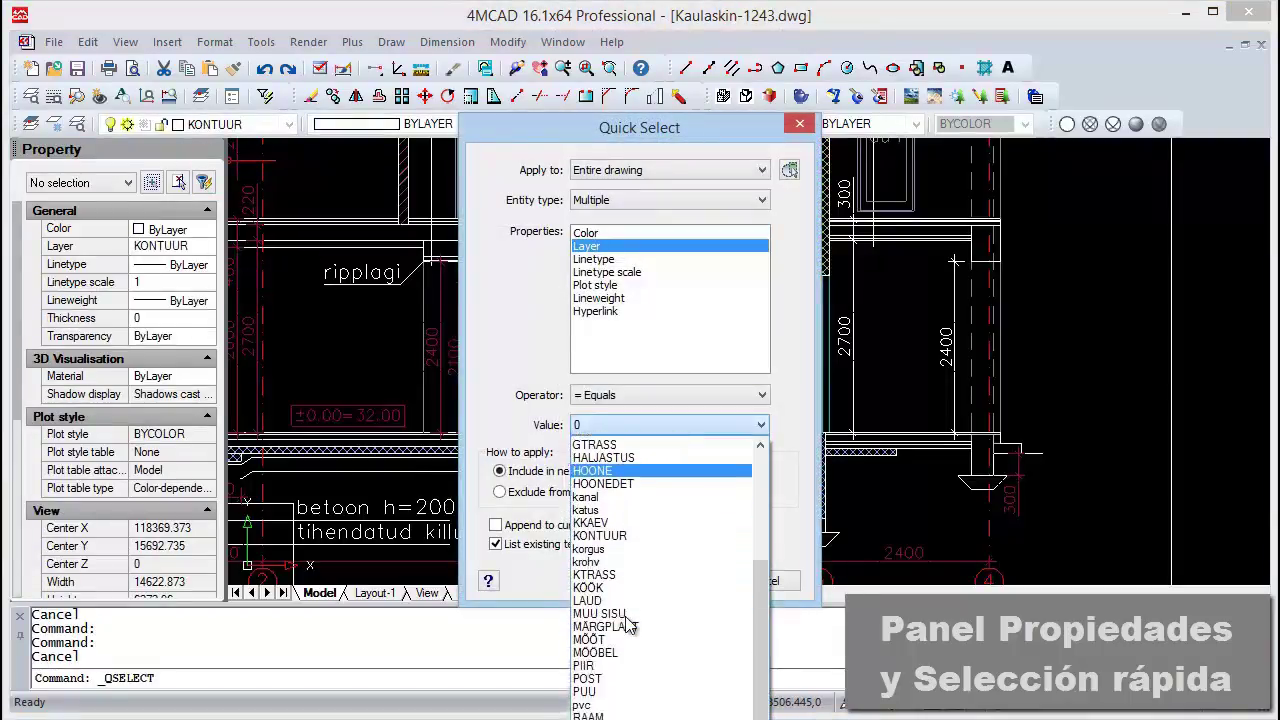
scroll(625, 625, "down", 3)
scroll(625, 625, "down", 3)
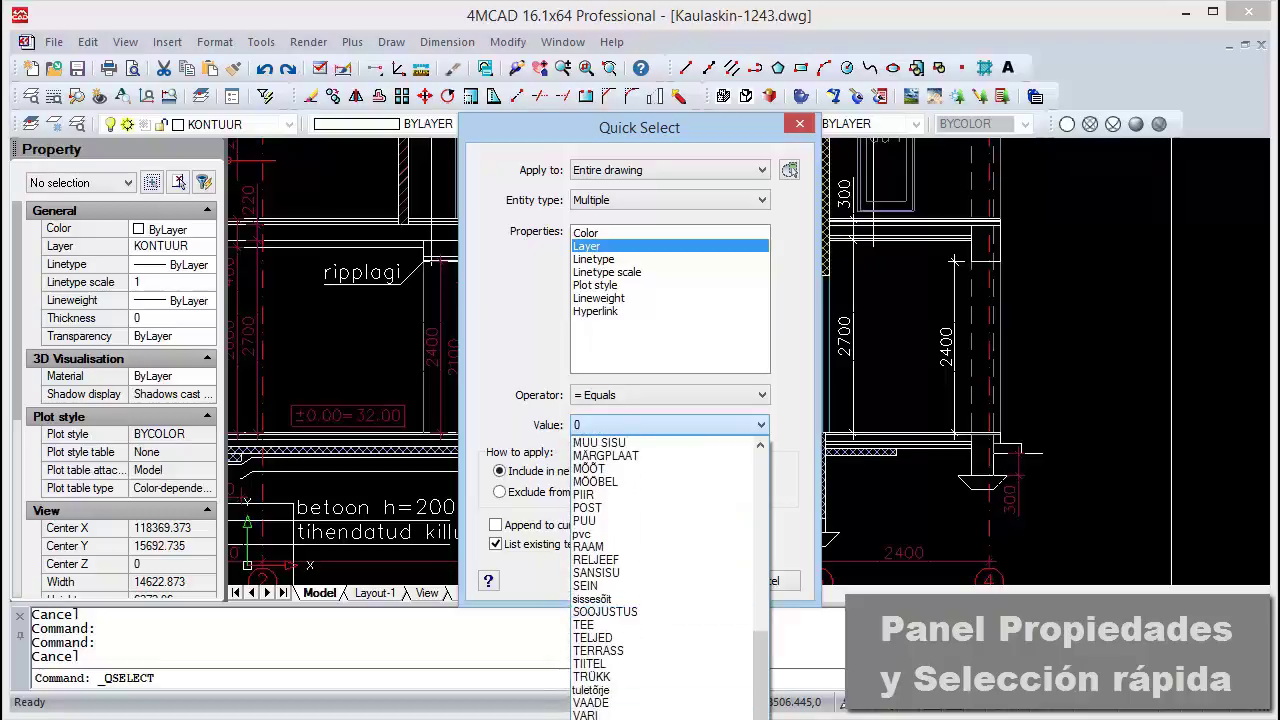
left_click(600, 702)
left_click(680, 578)
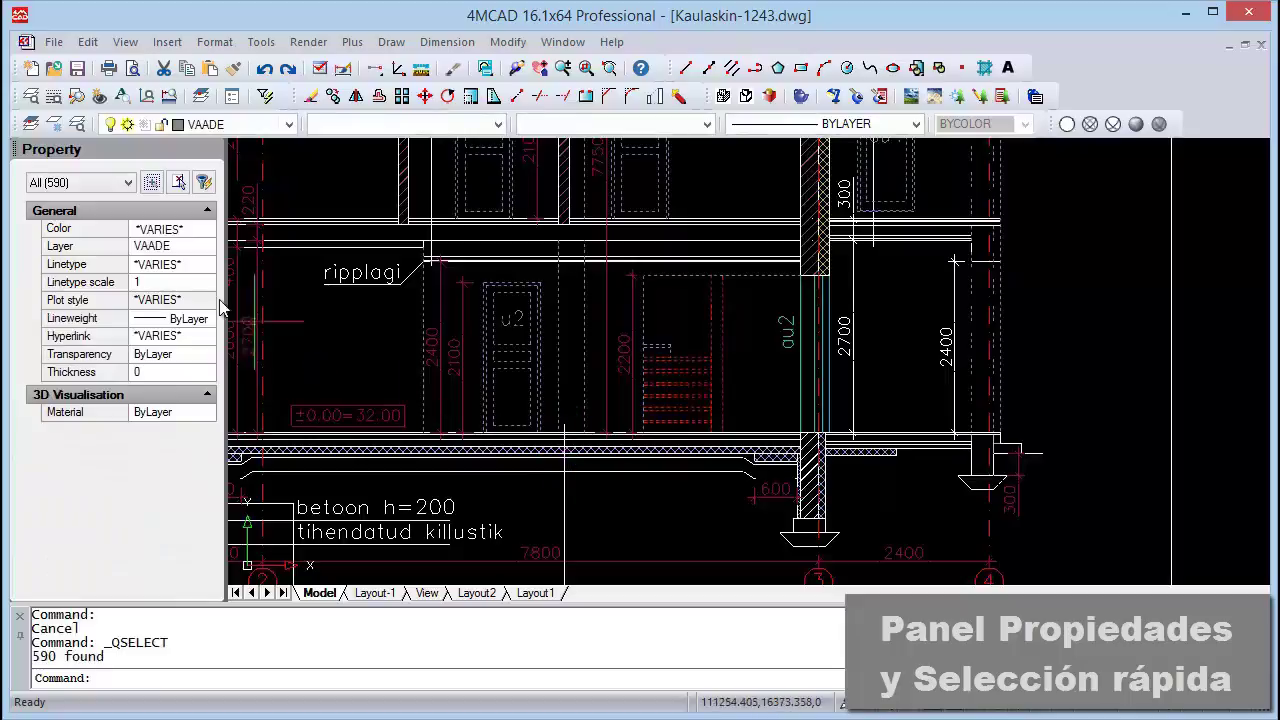
Set the selected VAADE objects' colour to Red and look over the sheets.
left_click(168, 232)
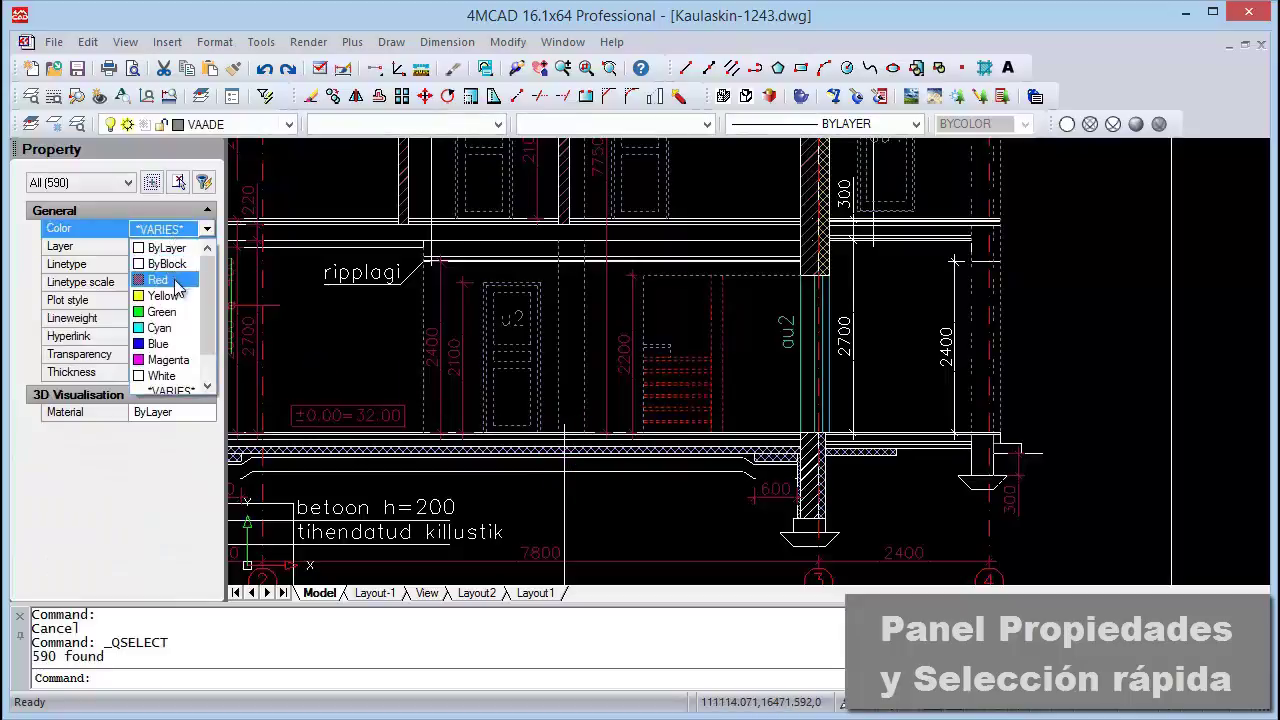
left_click(158, 283)
key("Escape")
scroll(916, 487, "down", 3)
scroll(916, 487, "down", 3)
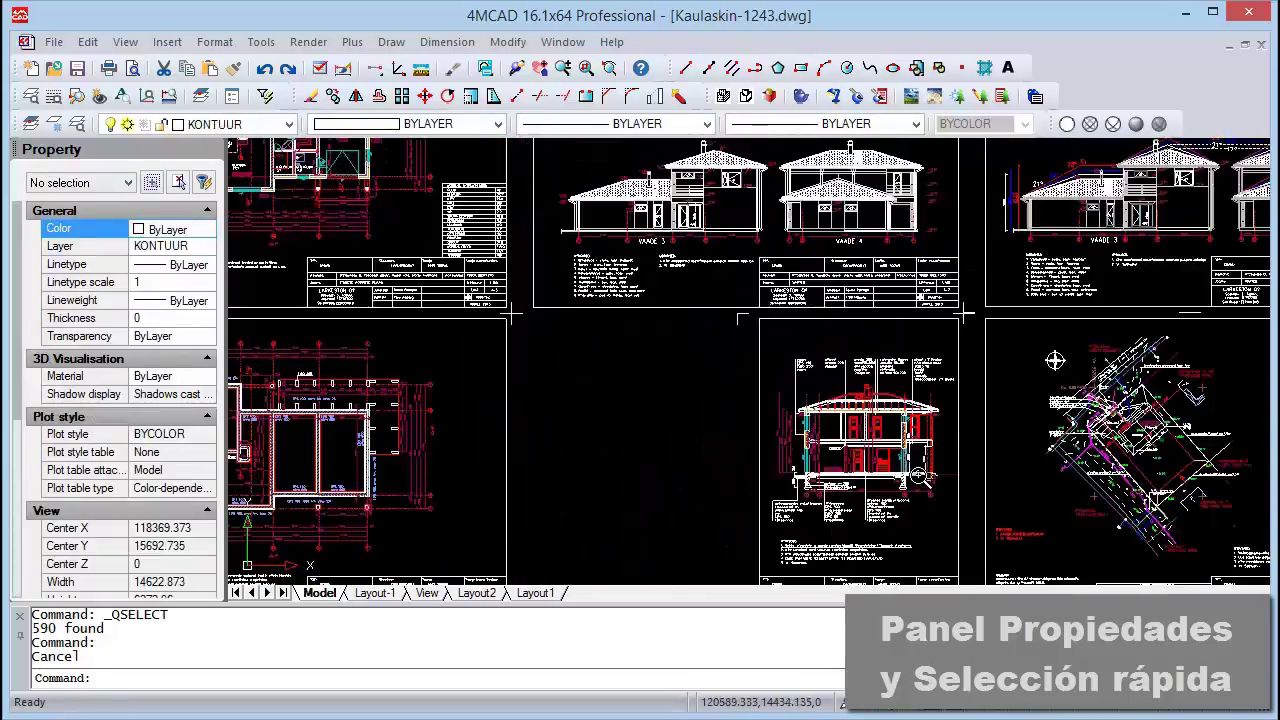
scroll(950, 588, "up", 5)
scroll(870, 500, "up", 2)
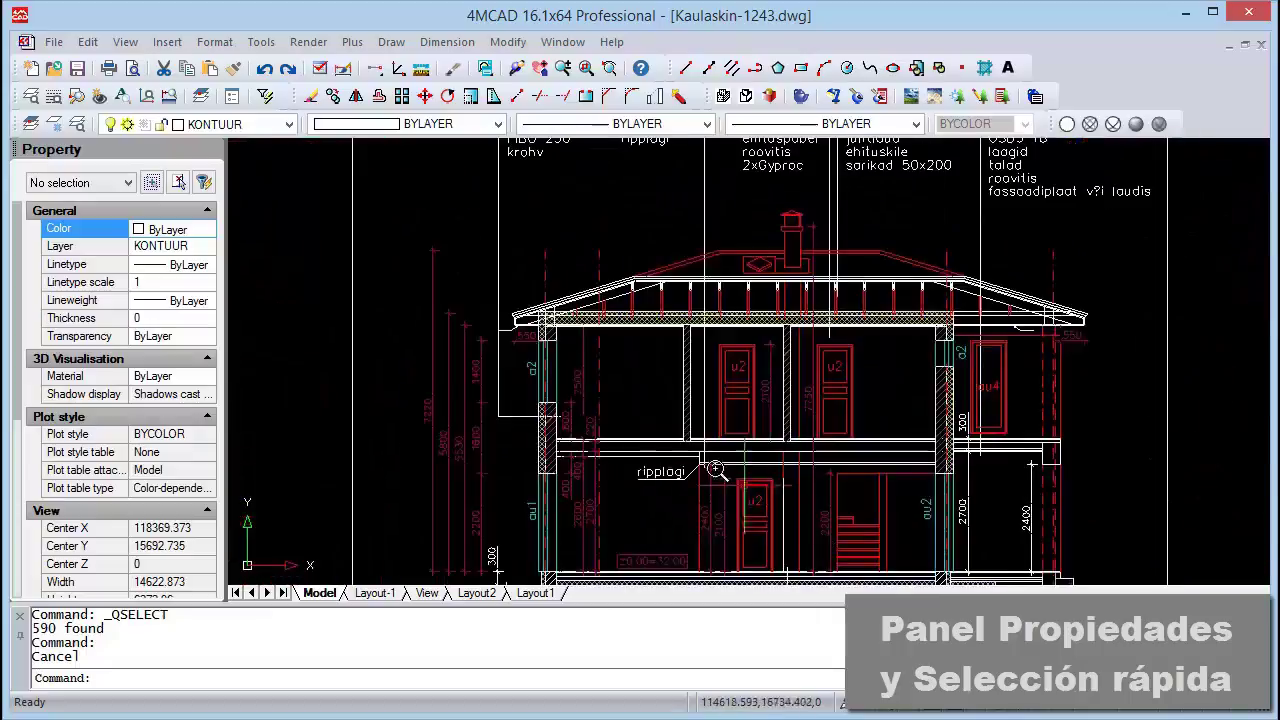
scroll(775, 411, "down", 2)
scroll(775, 411, "down", 3)
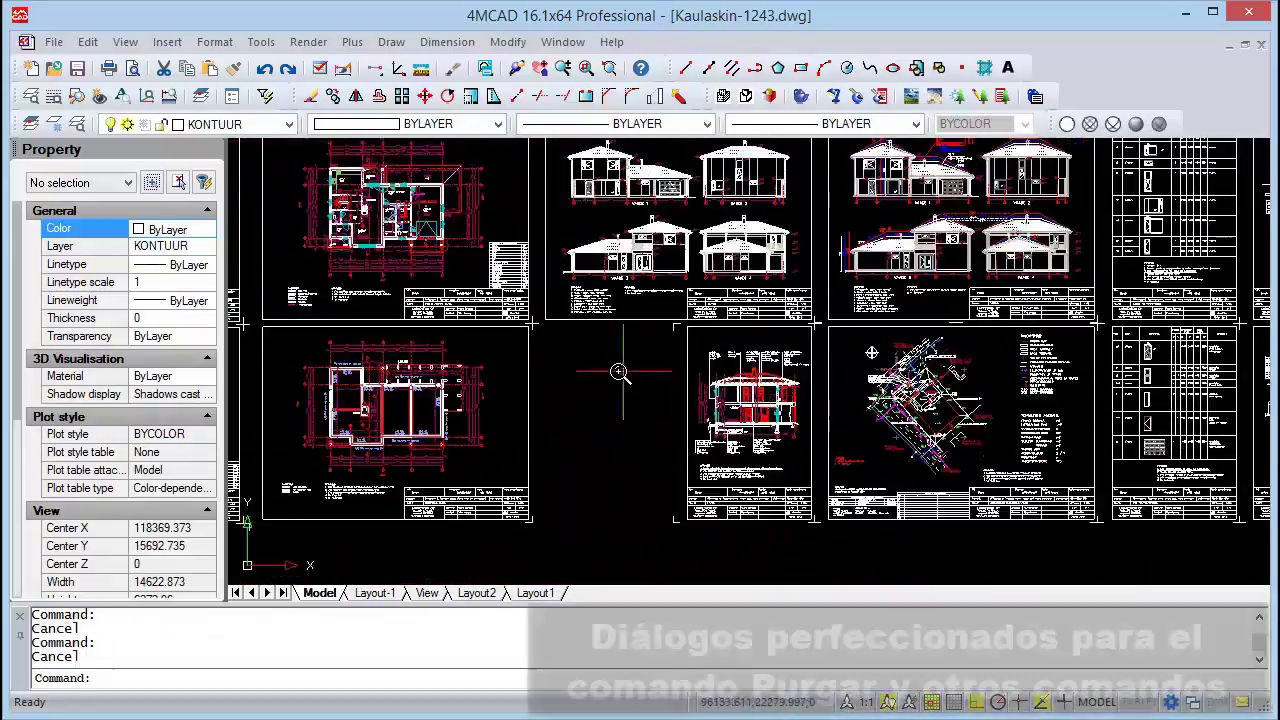
Review unused Blocks, Annotative scales and Registered applications, then Purge All and close the dialog.
scroll(617, 374, "down", 2)
middle_click_drag(627, 384, 654, 401)
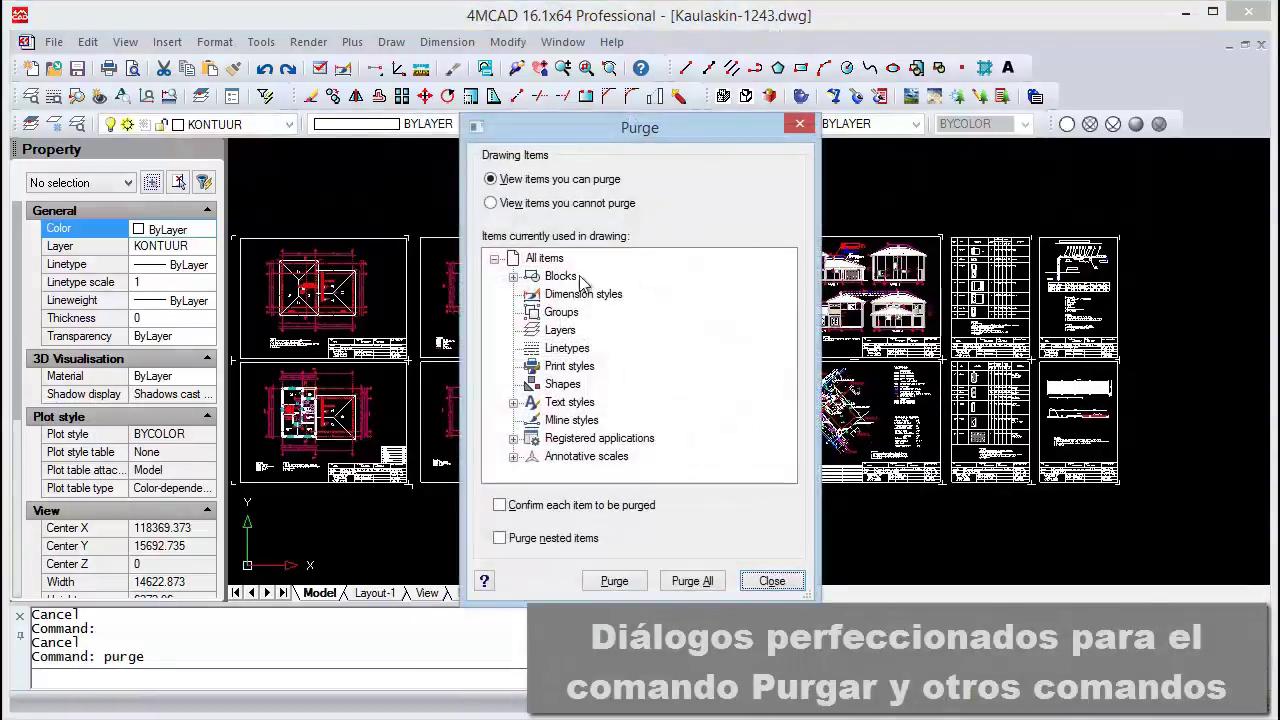
left_click(515, 278)
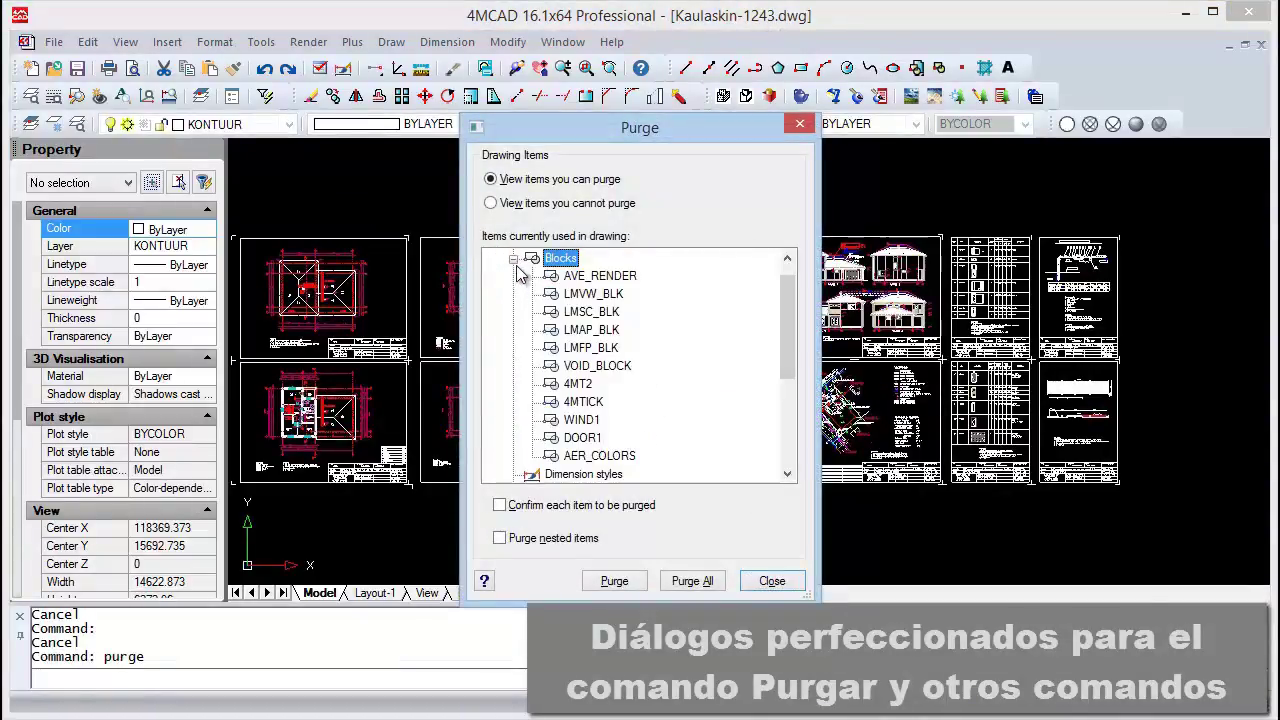
left_click(514, 259)
left_click(513, 457)
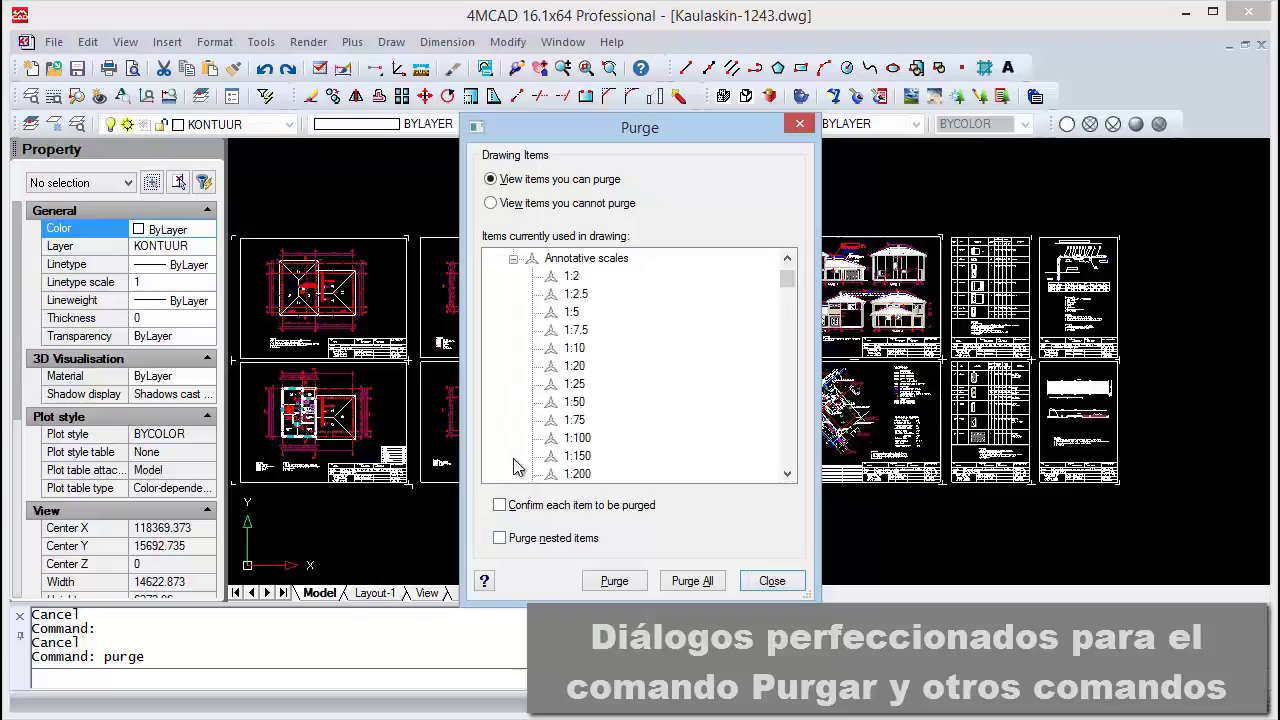
left_click(513, 259)
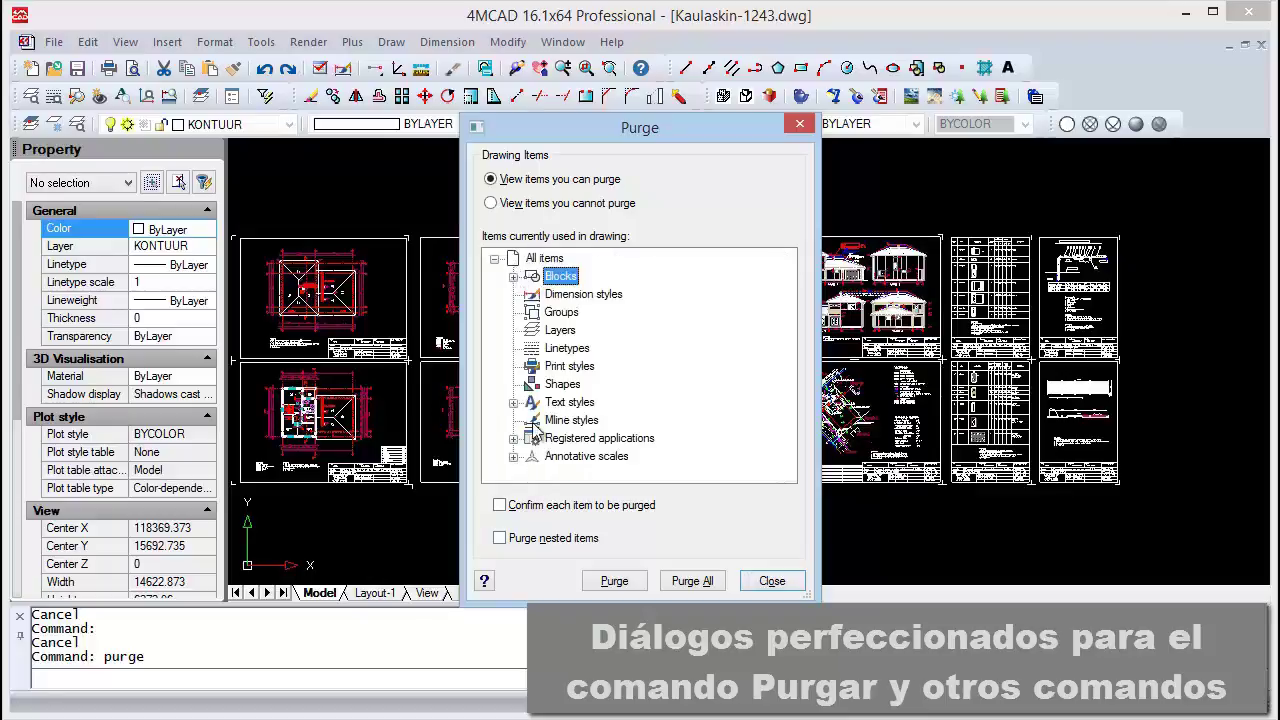
left_click(514, 439)
left_click(513, 259)
left_click(697, 582)
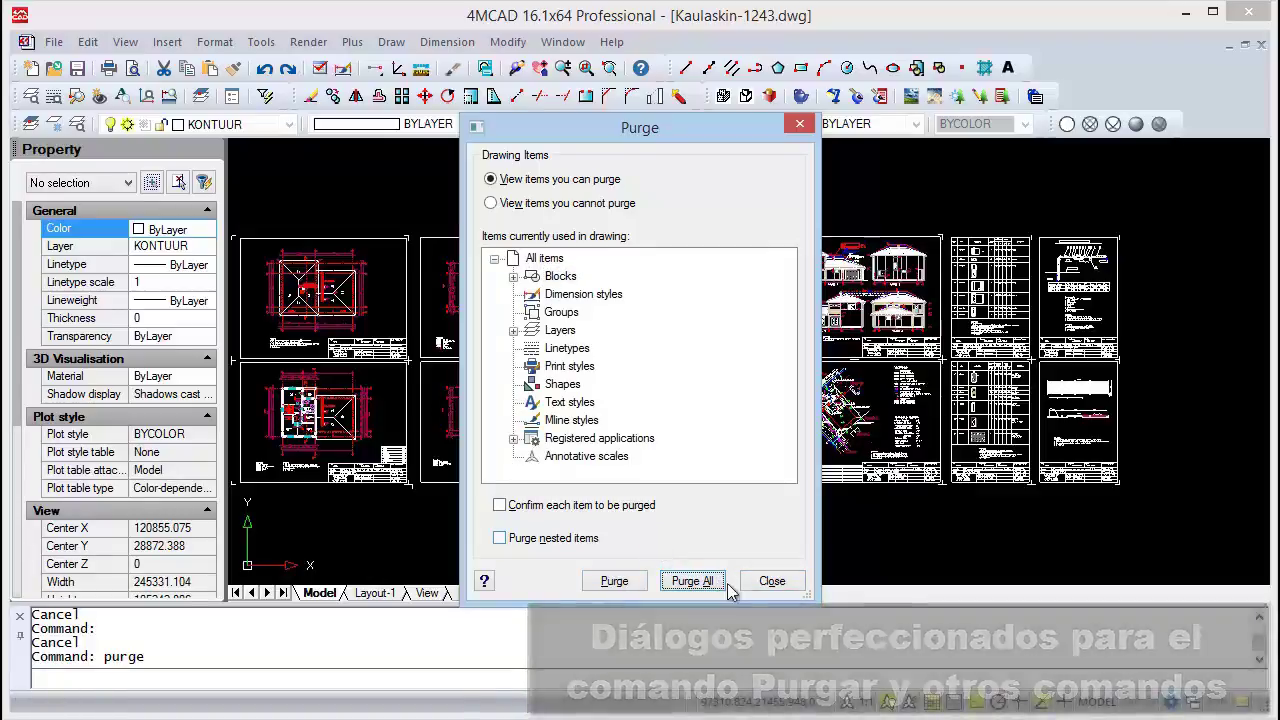
left_click(775, 582)
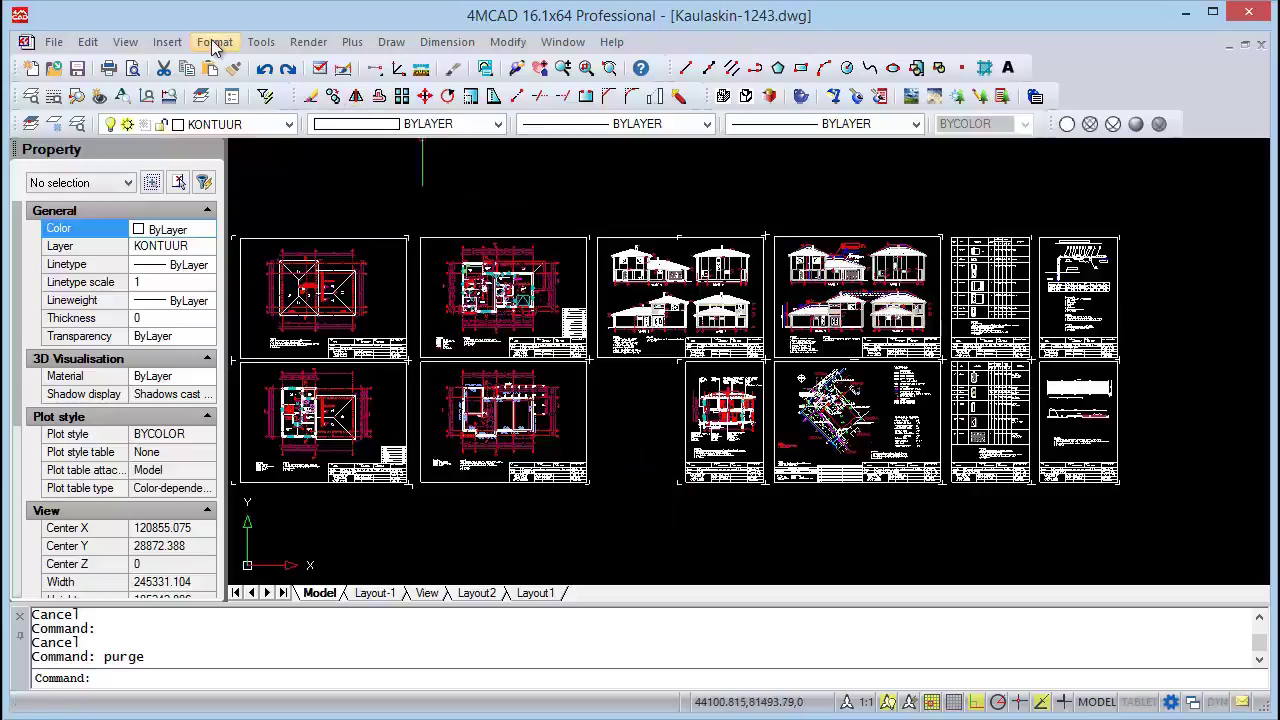
left_click(125, 42)
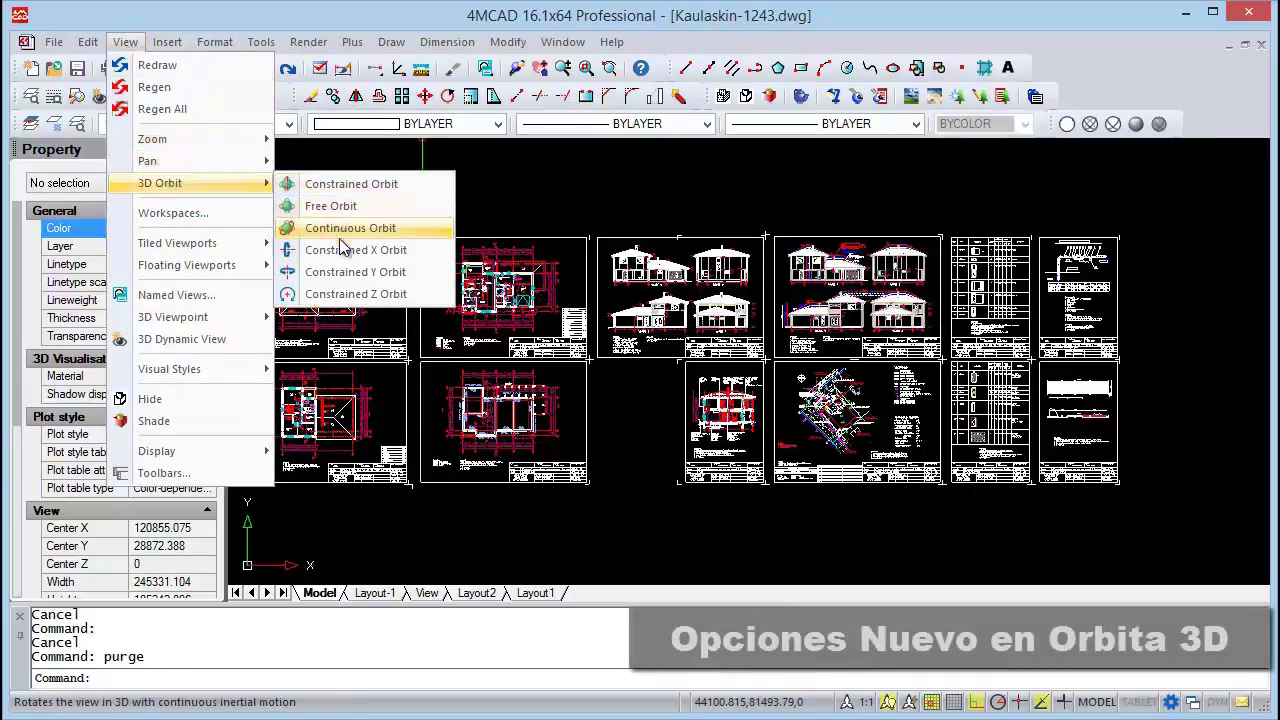
mouse_move(160, 183)
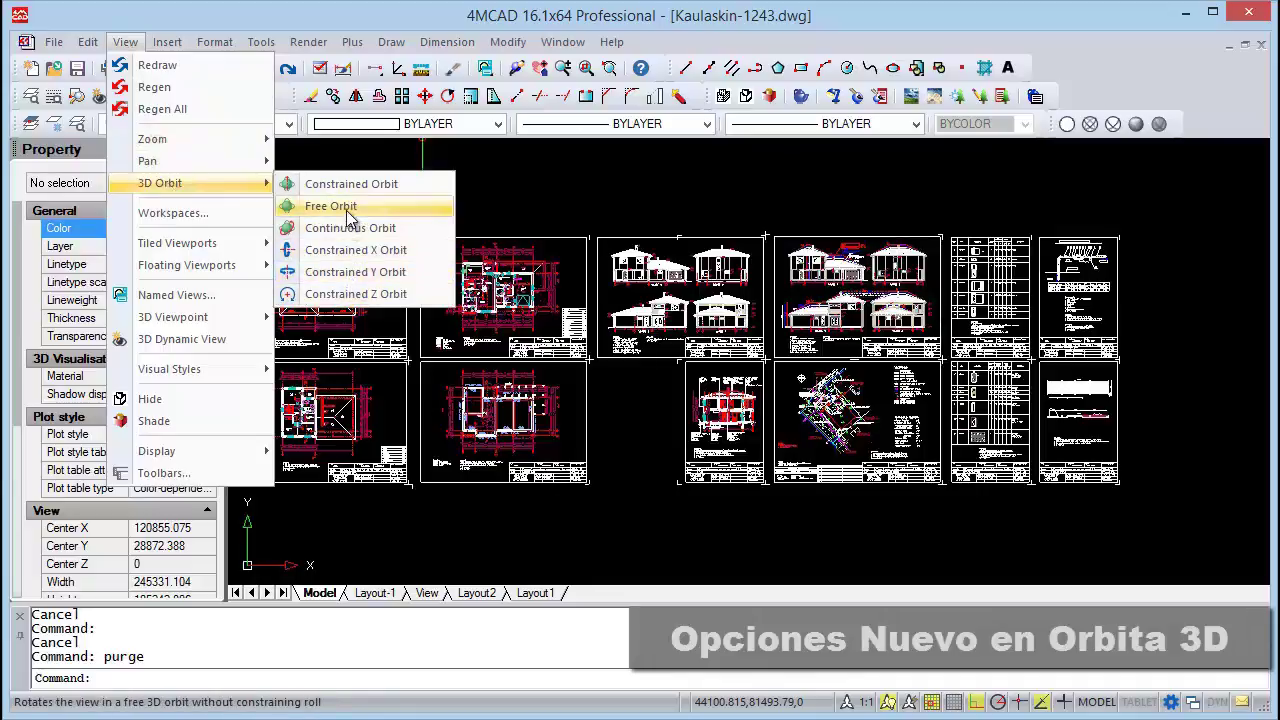
left_click(345, 184)
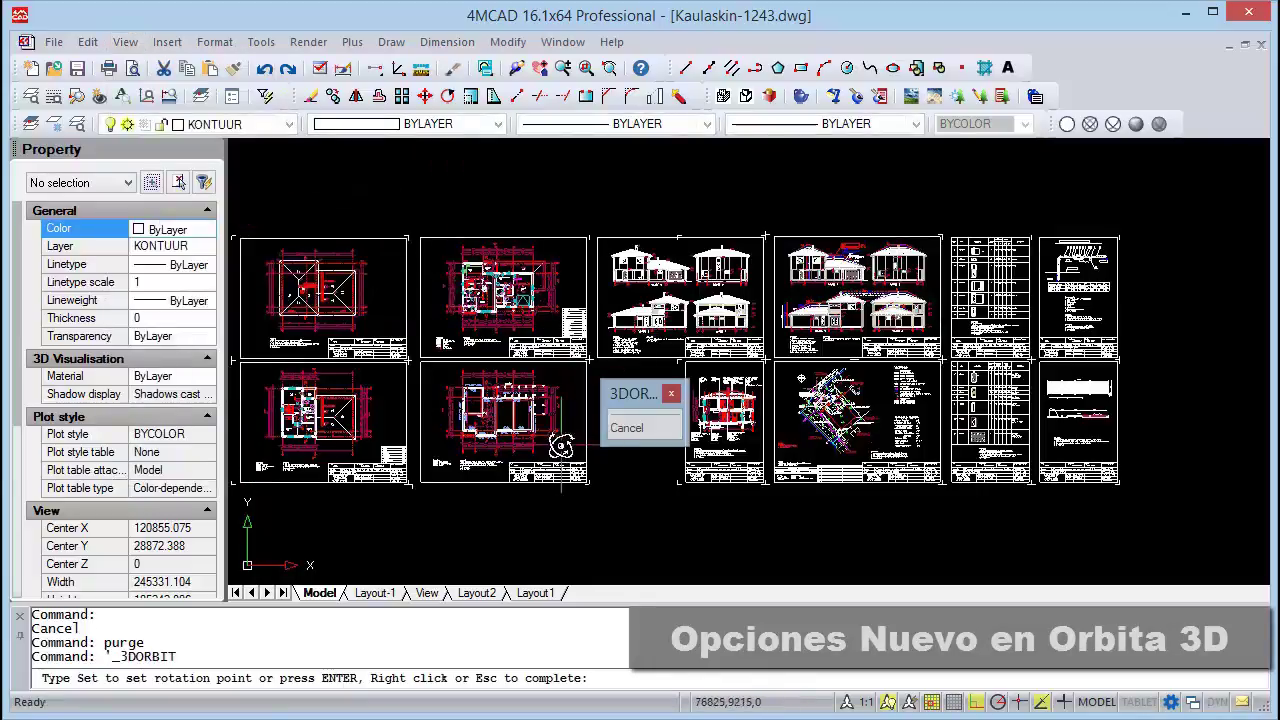
mouse_move(537, 445)
left_mouse_down()
mouse_move(466, 380)
mouse_move(446, 331)
mouse_move(486, 257)
mouse_move(573, 255)
mouse_move(530, 368)
mouse_move(512, 343)
left_mouse_up()
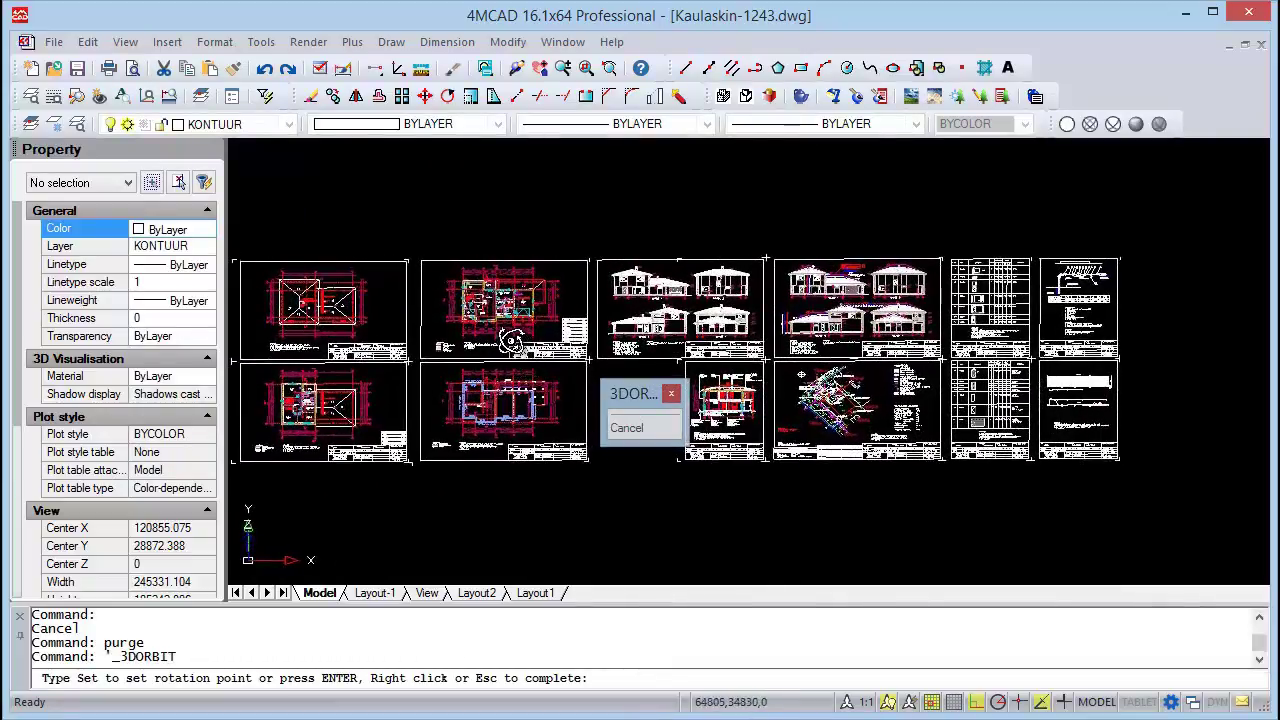
right_click(512, 341)
key("Escape")
left_click_drag(485, 67, 497, 130)
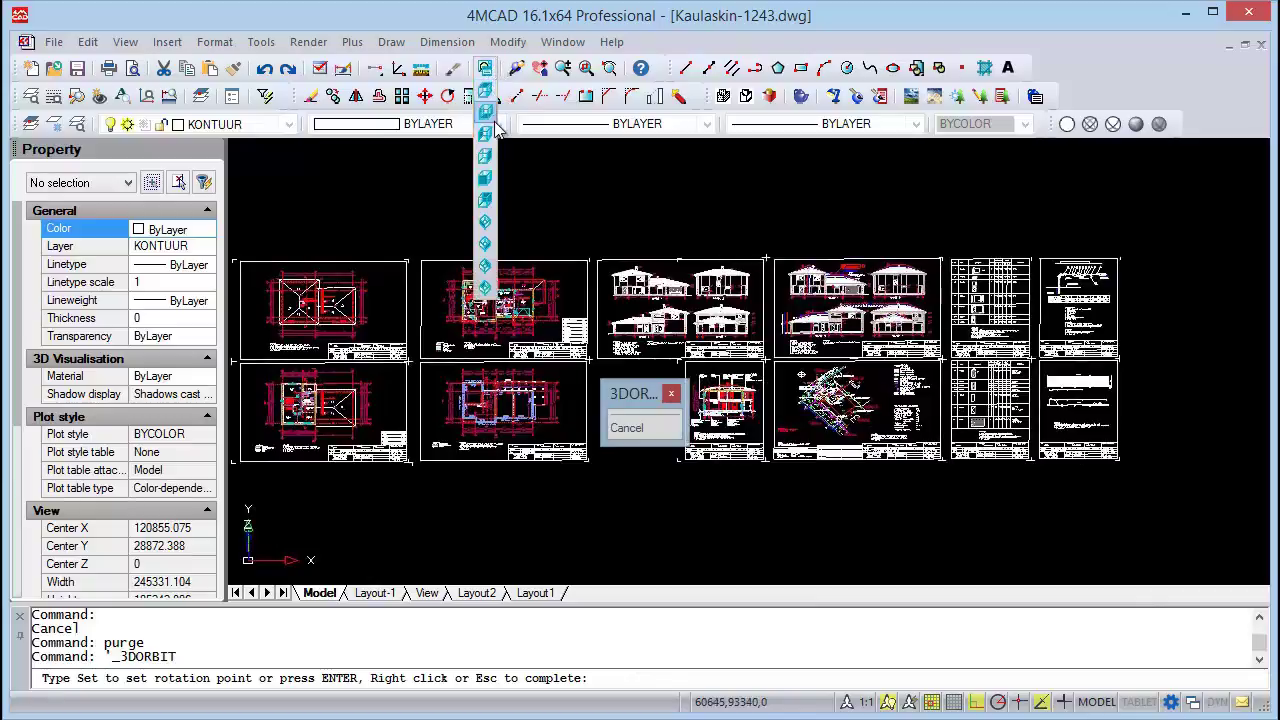
left_click(494, 138)
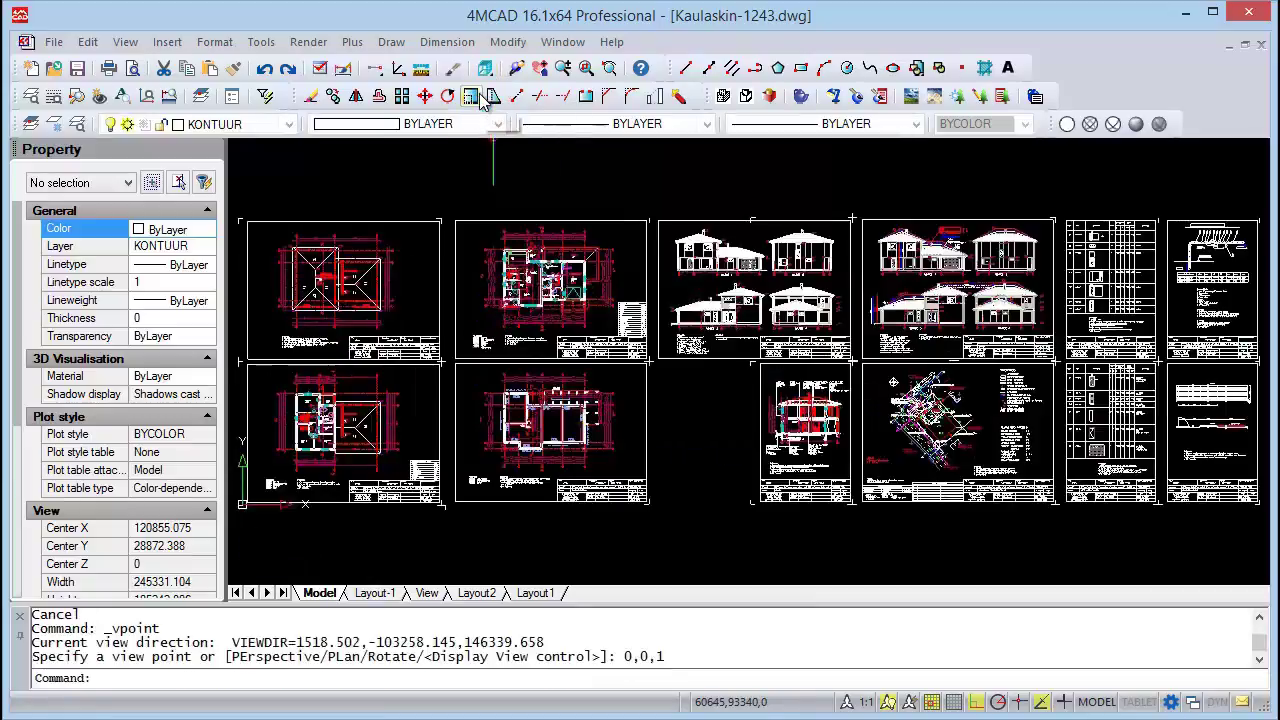
left_click(261, 42)
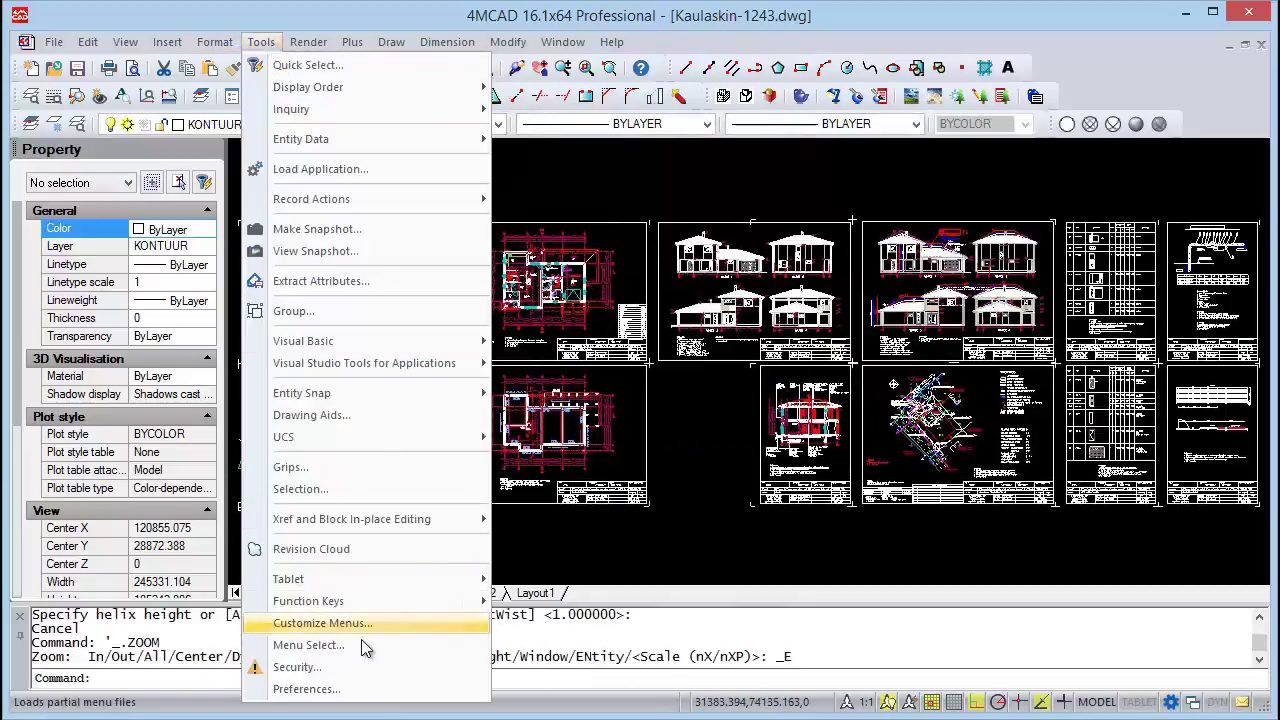
left_click(430, 688)
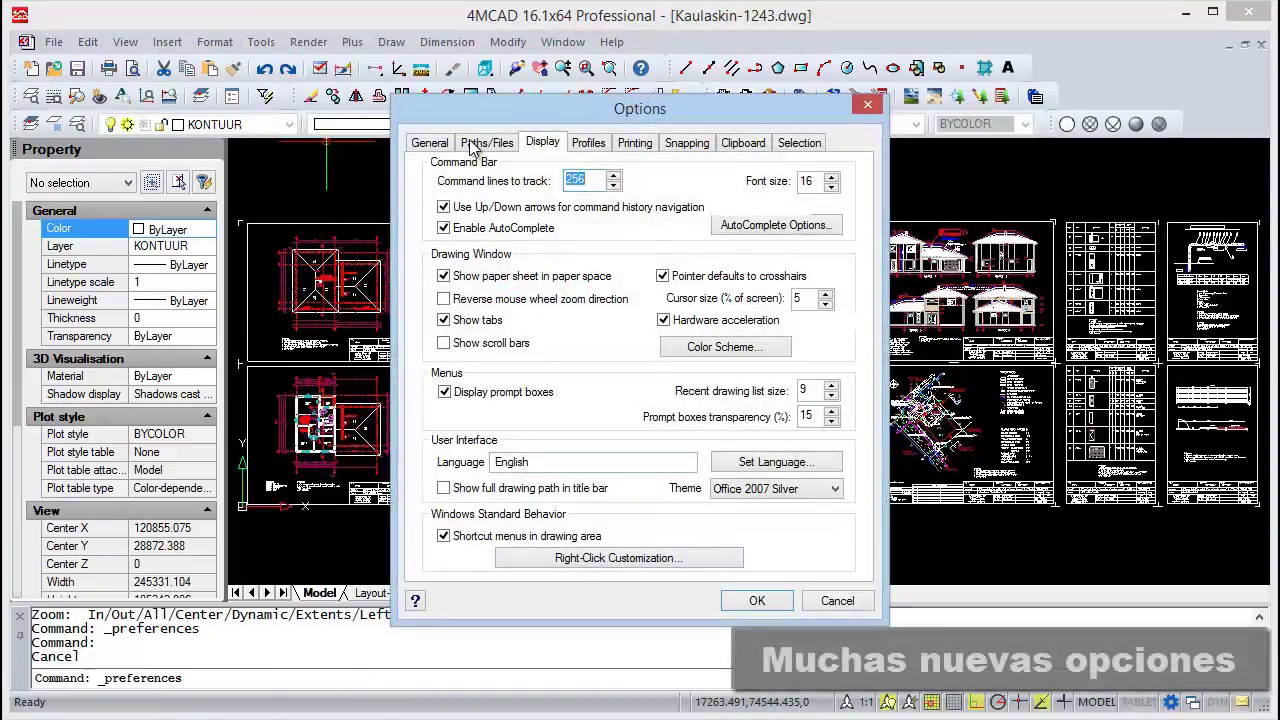
left_click(474, 144)
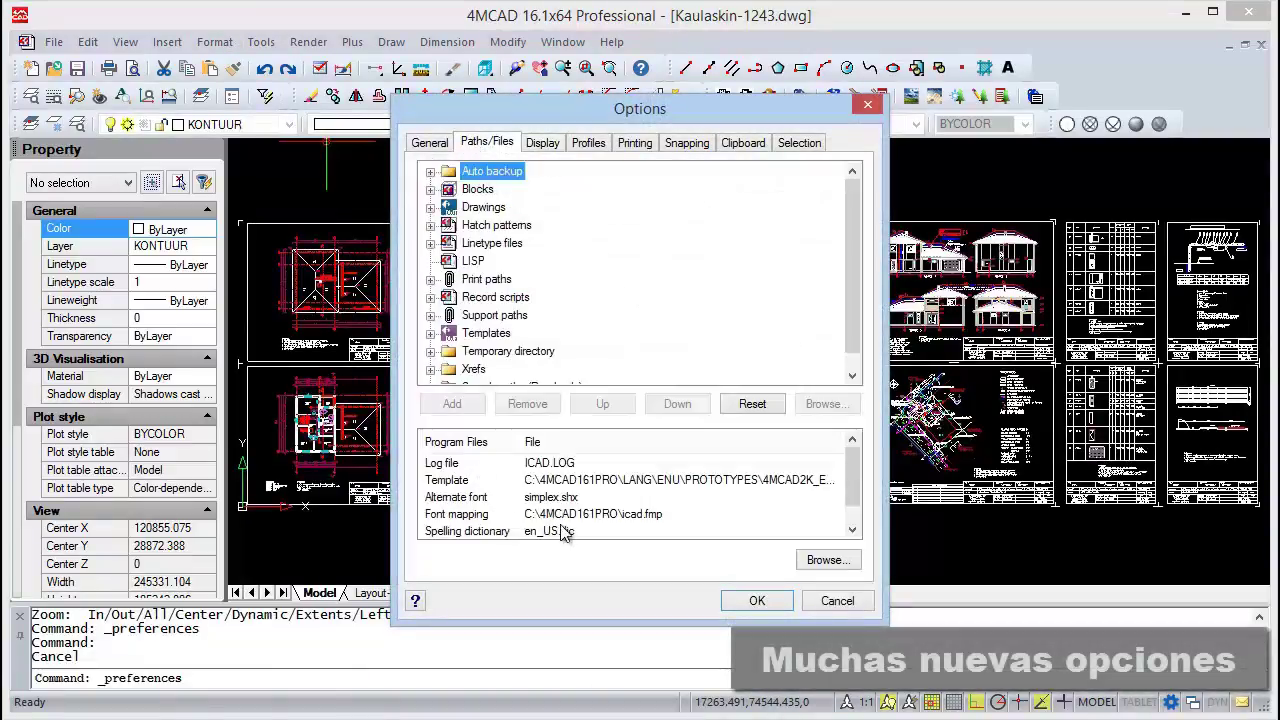
left_click(543, 145)
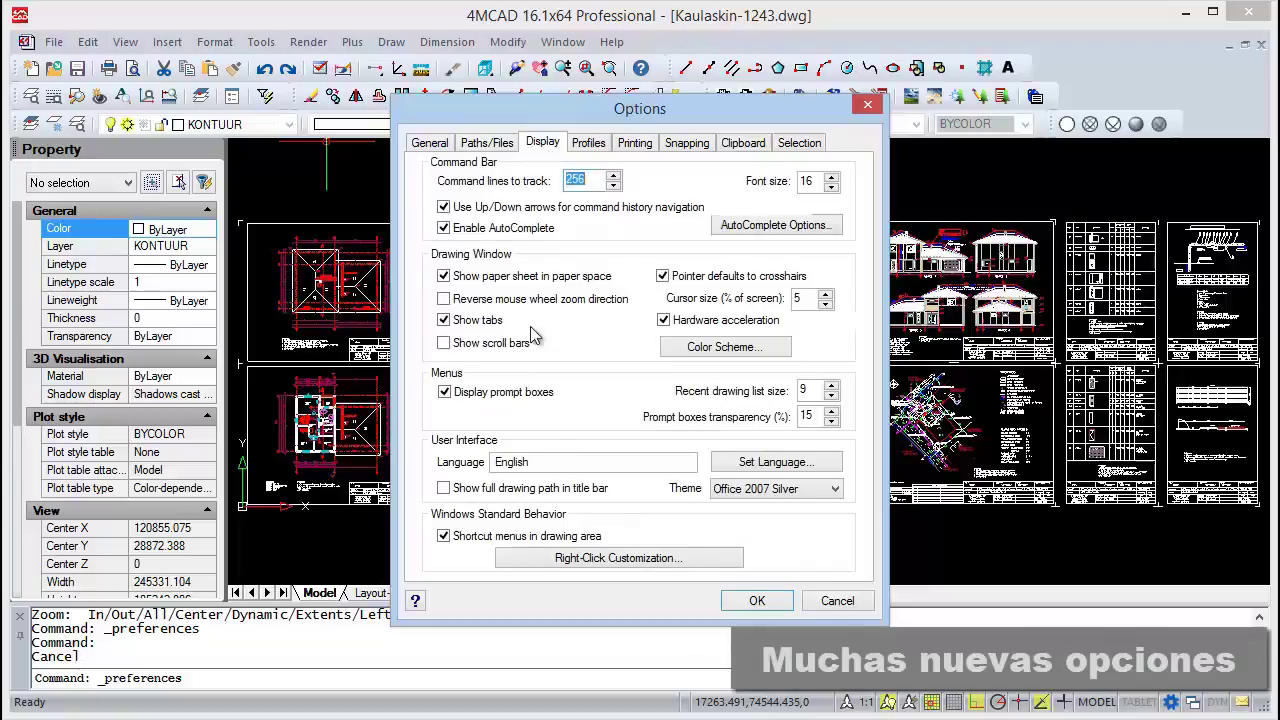
left_click(561, 560)
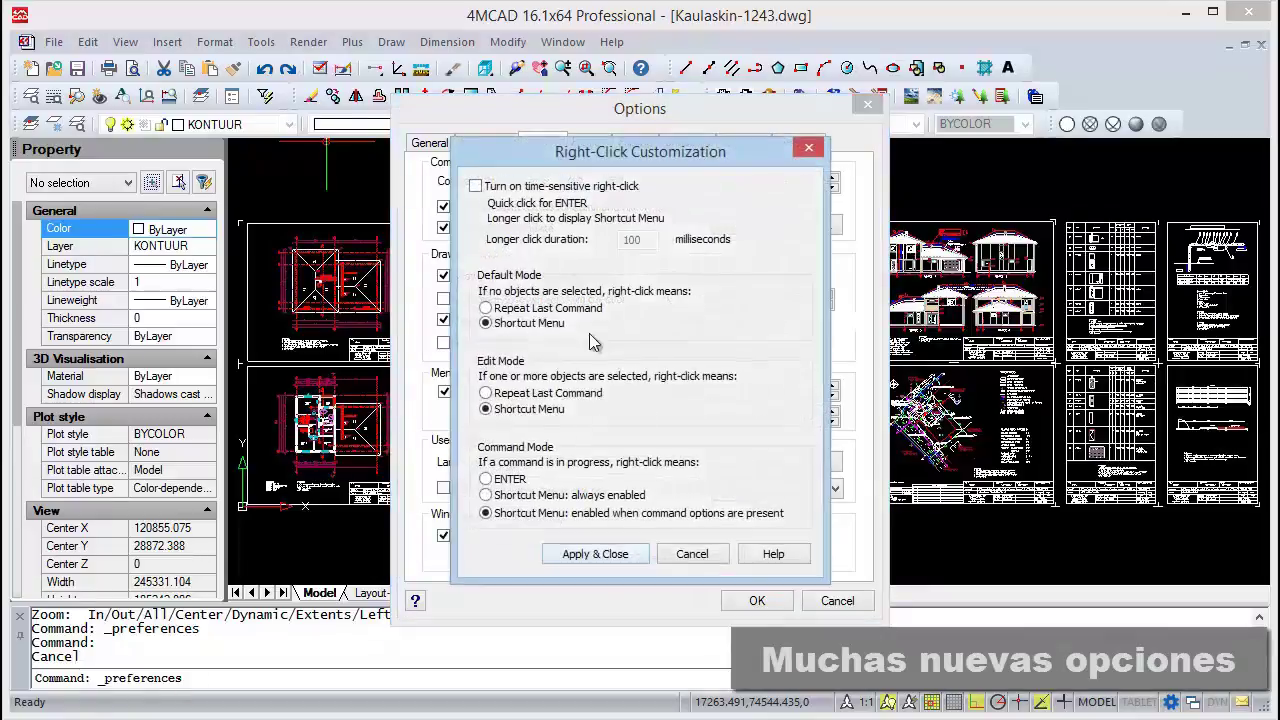
left_click(625, 553)
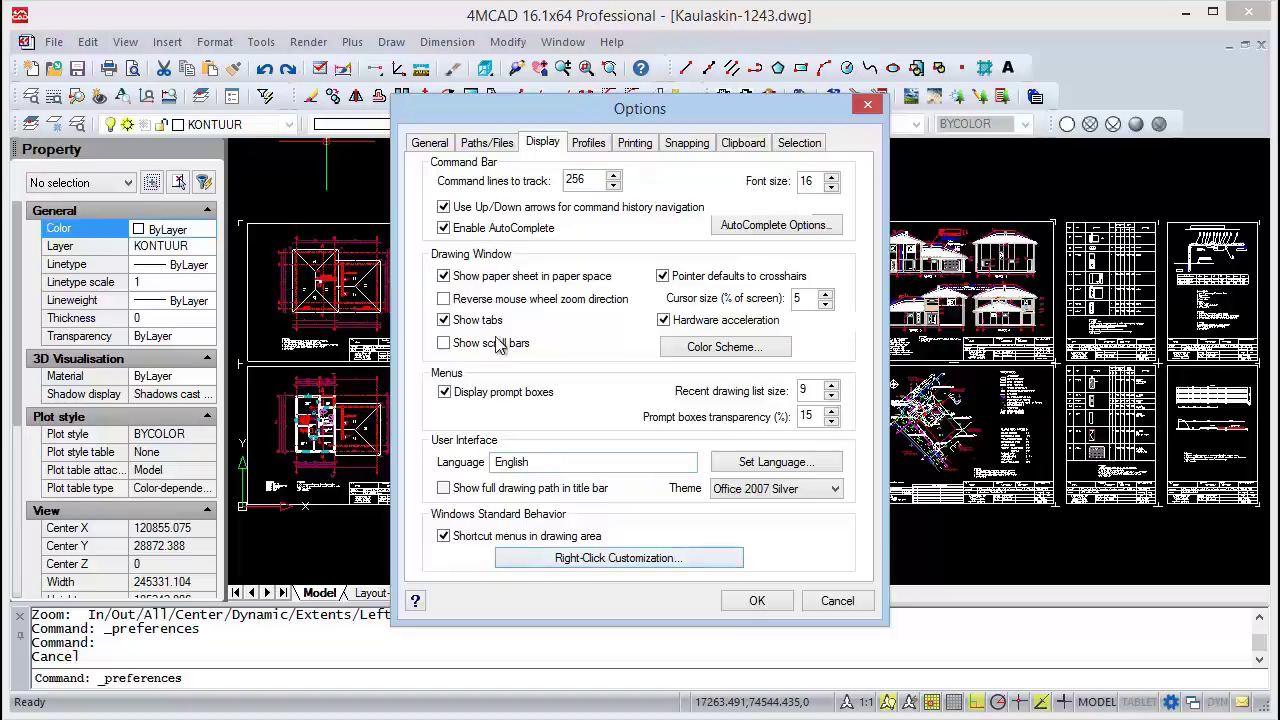
left_click(754, 601)
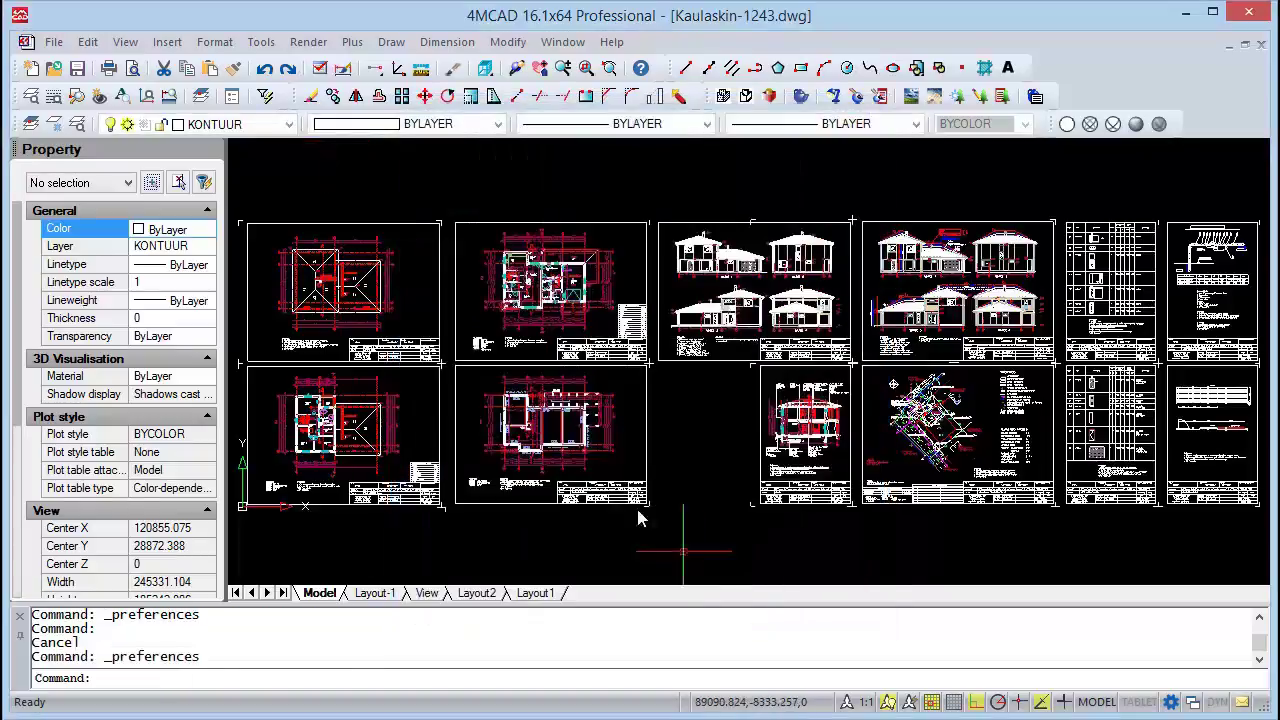
Draw a helix beside door au2 with base radius 570 and top radius 170.
left_click(389, 42)
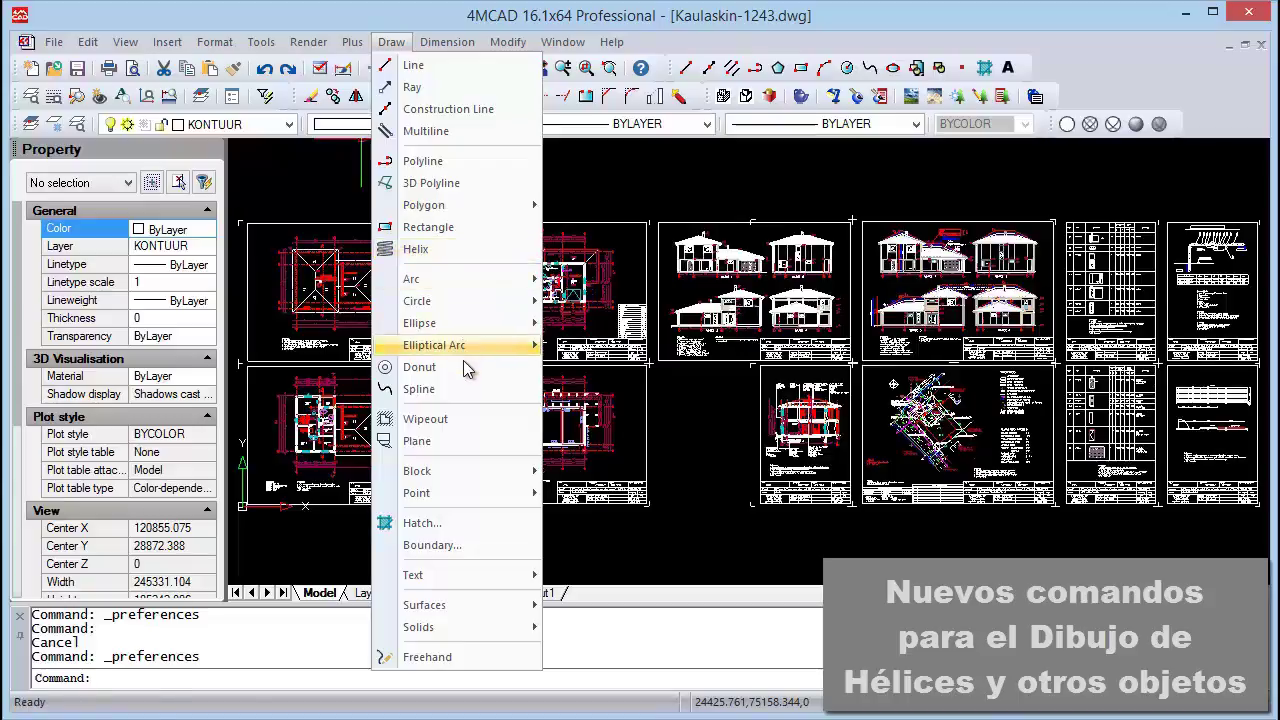
mouse_move(418, 627)
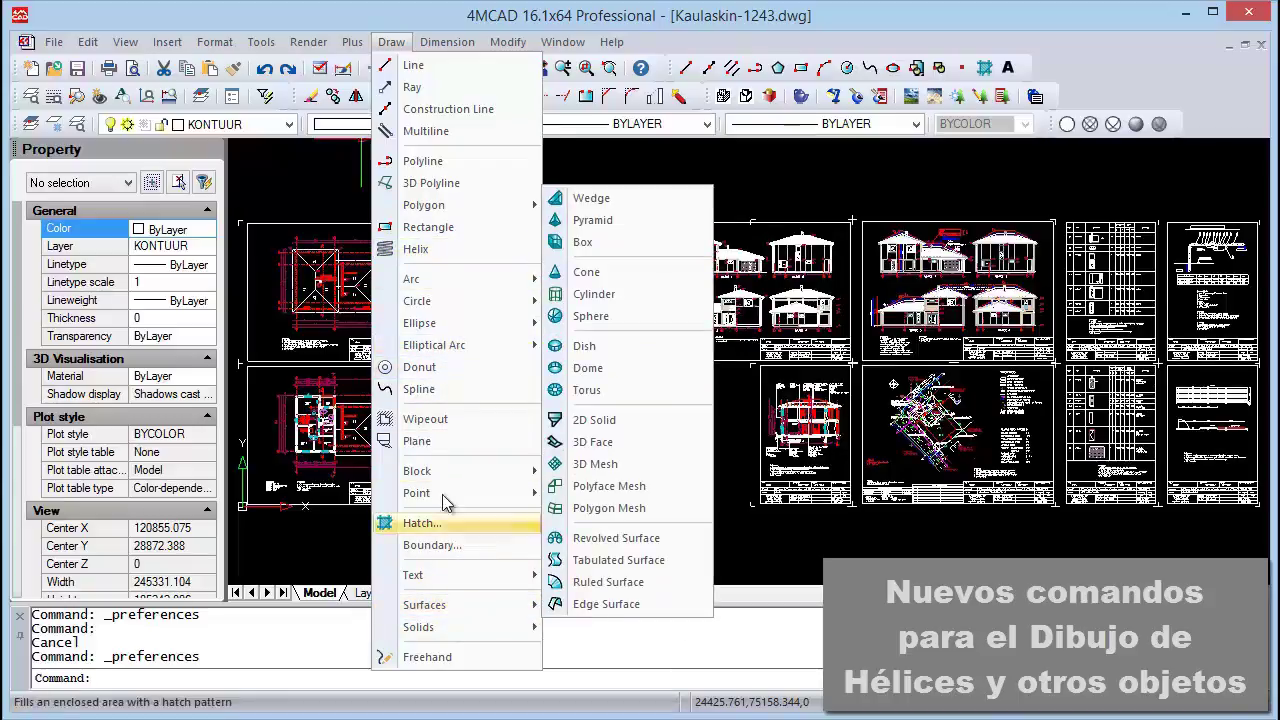
left_click(416, 249)
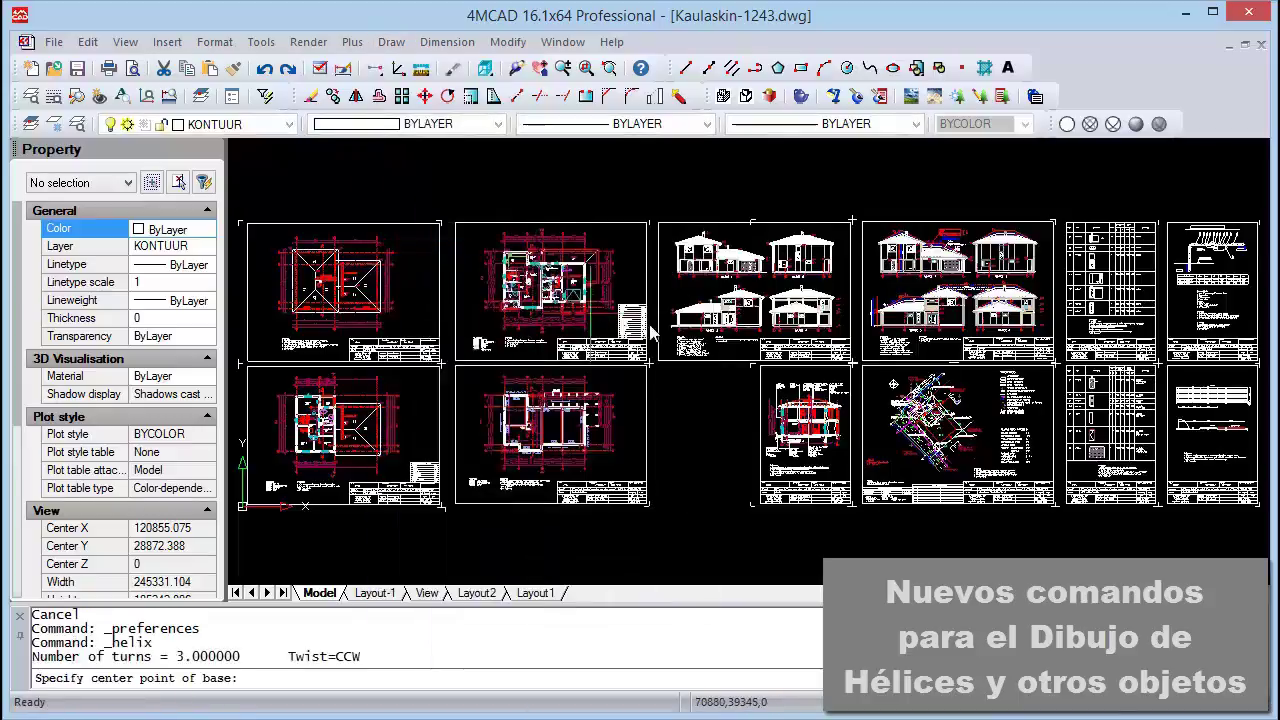
scroll(767, 308, "up", 3)
scroll(686, 337, "up", 2)
scroll(697, 363, "up", 2)
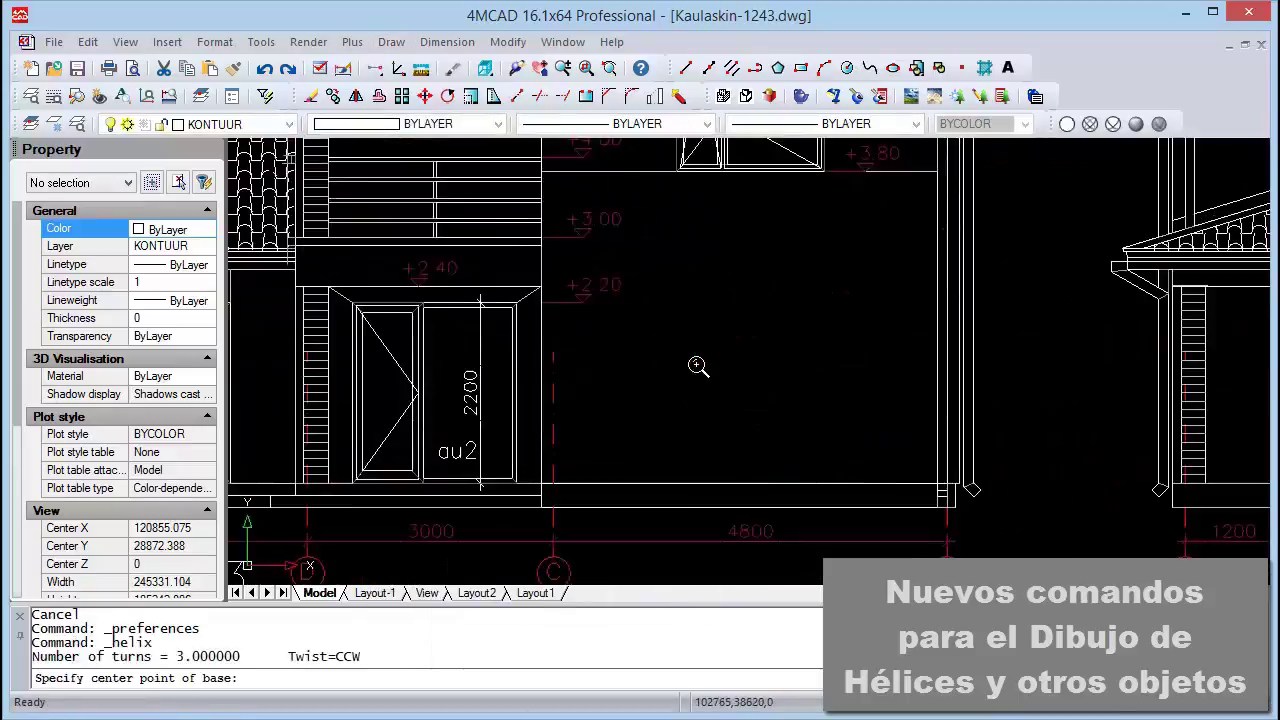
left_click(631, 431)
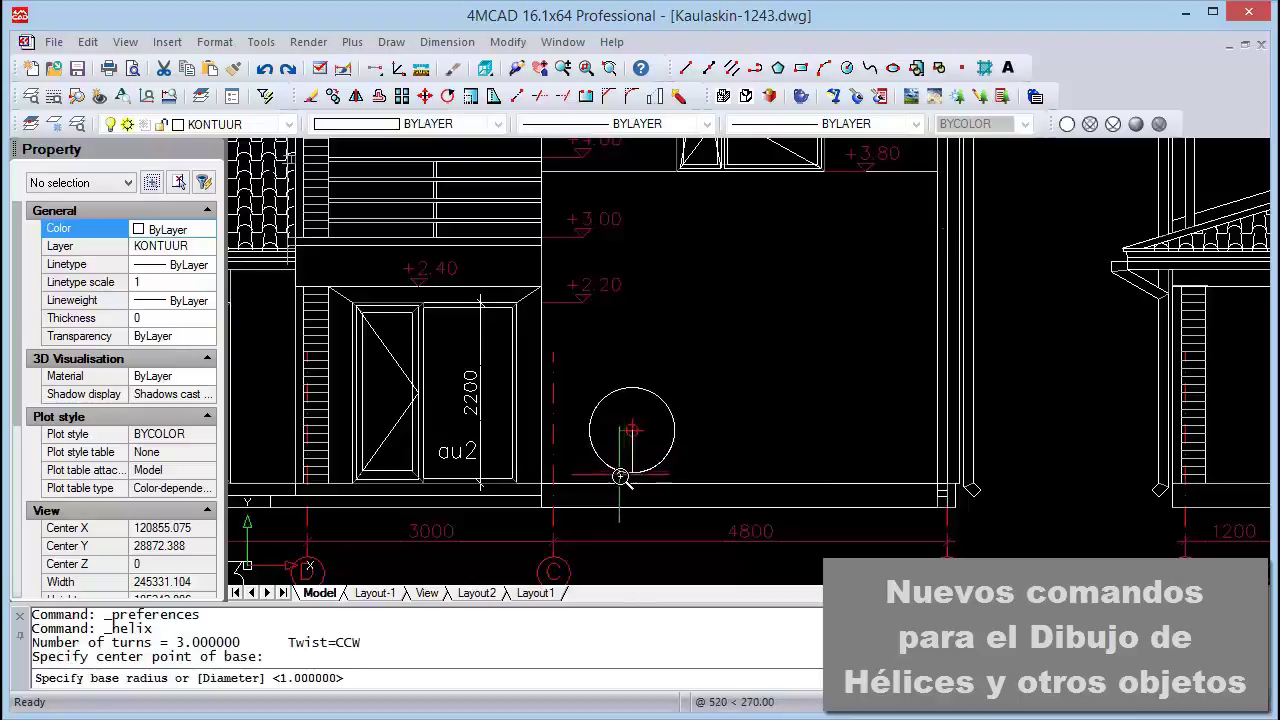
left_click(621, 473)
left_click(626, 447)
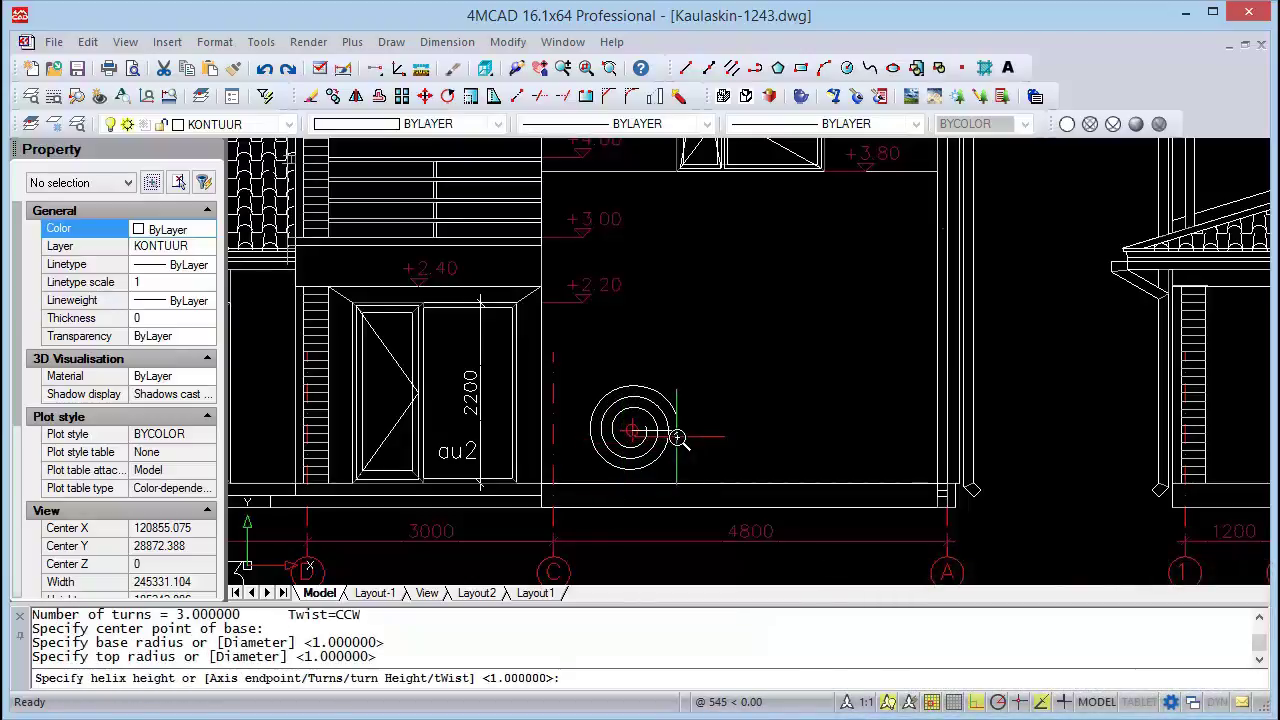
left_click(678, 438)
Select the new helix and move it onto layer LAUD.
scroll(770, 368, "down", 1)
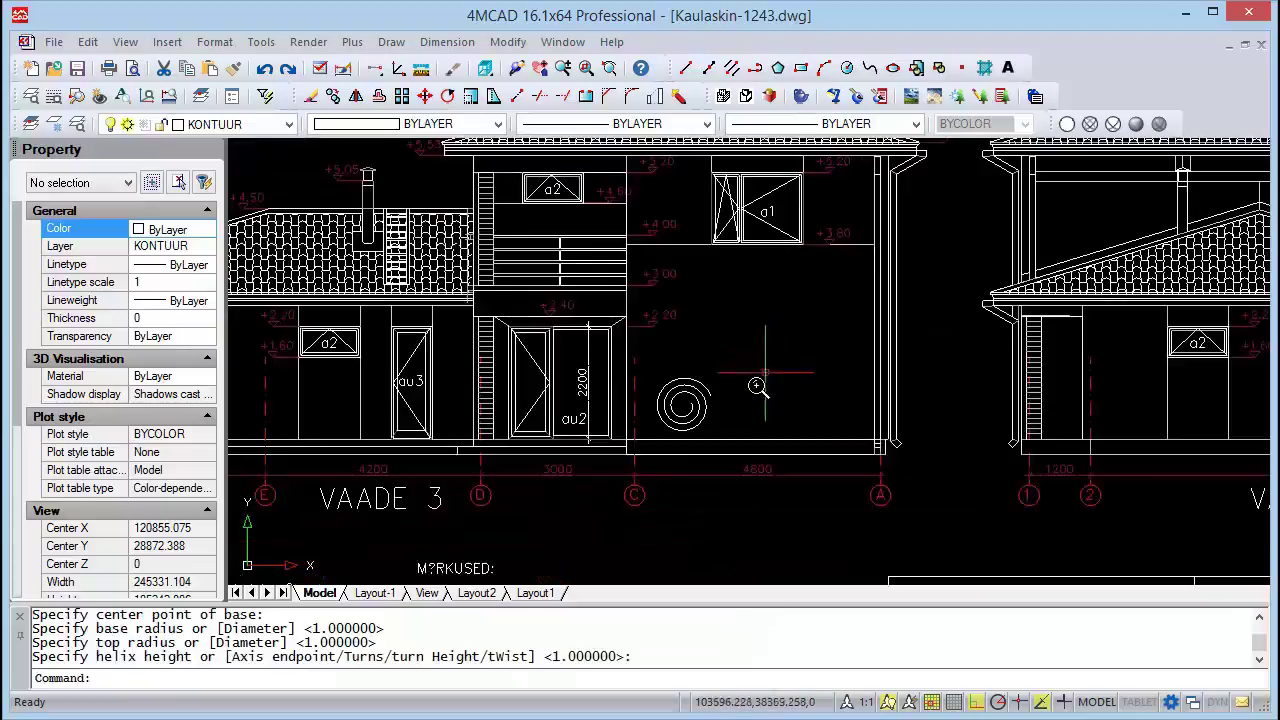
scroll(757, 386, "up", 2)
left_click(676, 432)
left_click(633, 375)
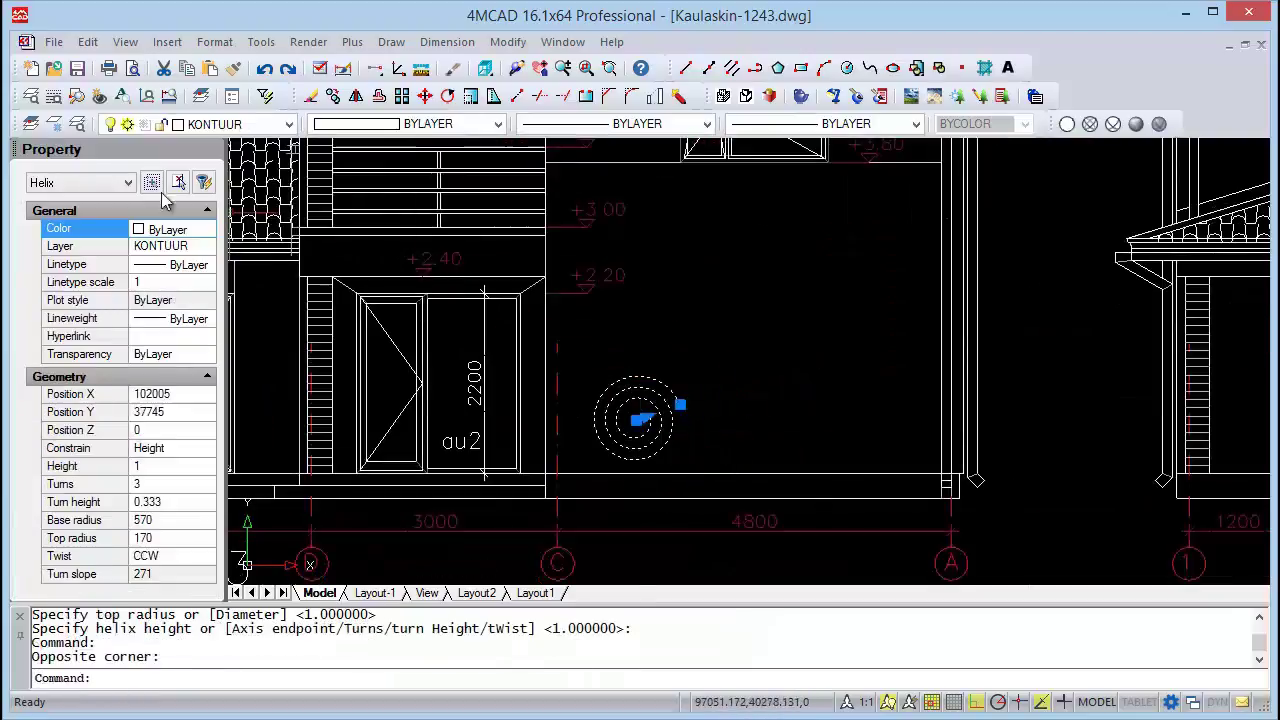
left_click(178, 250)
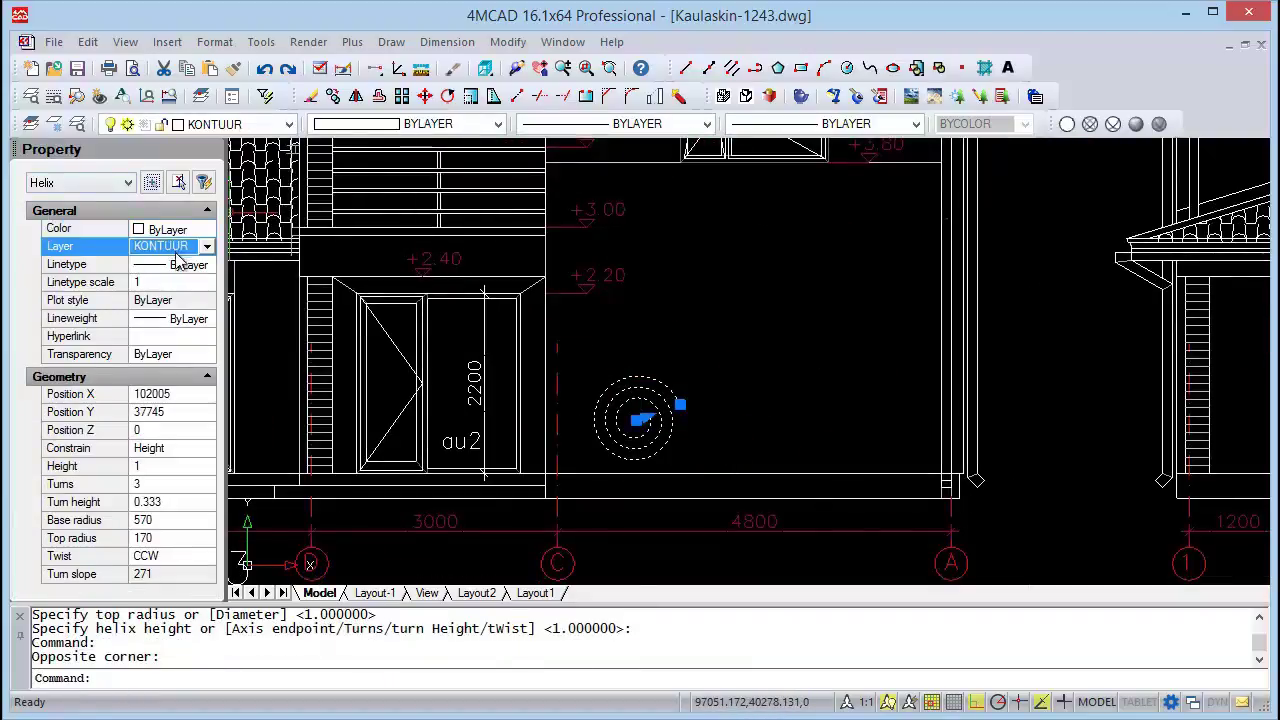
left_click(179, 247)
left_click(178, 345)
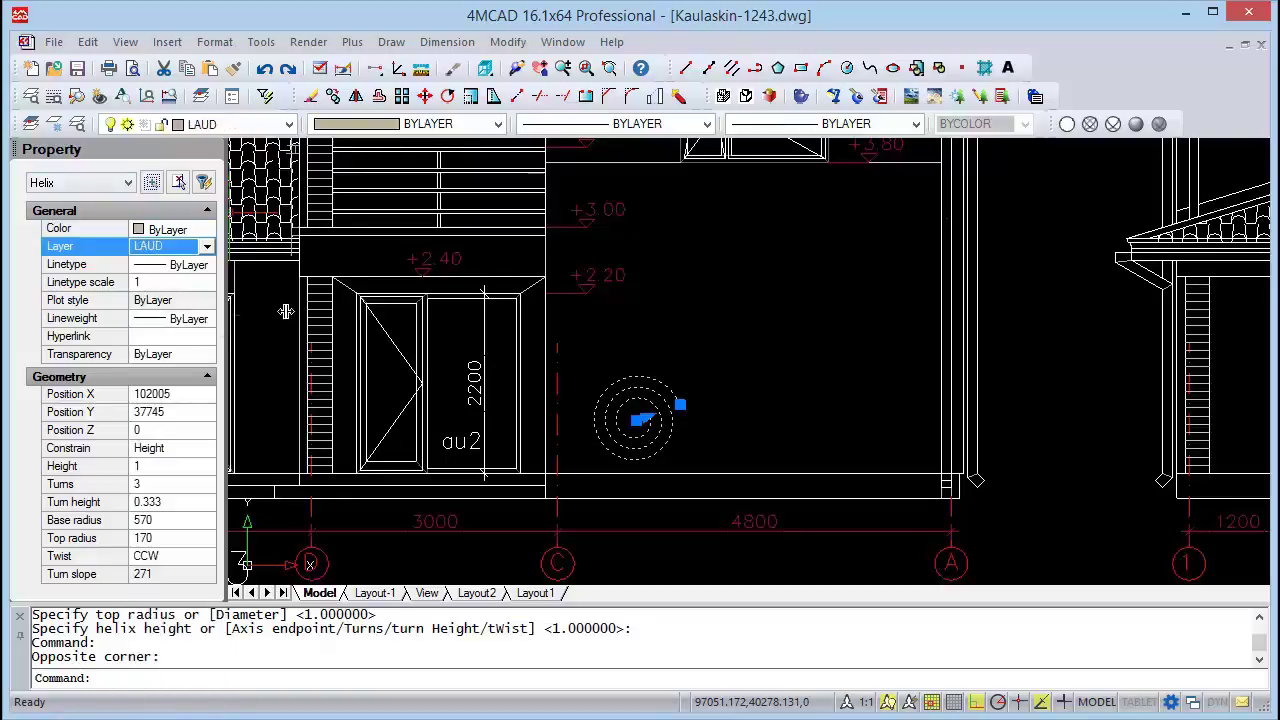
key("Escape")
scroll(758, 372, "down", 3)
scroll(758, 372, "down", 3)
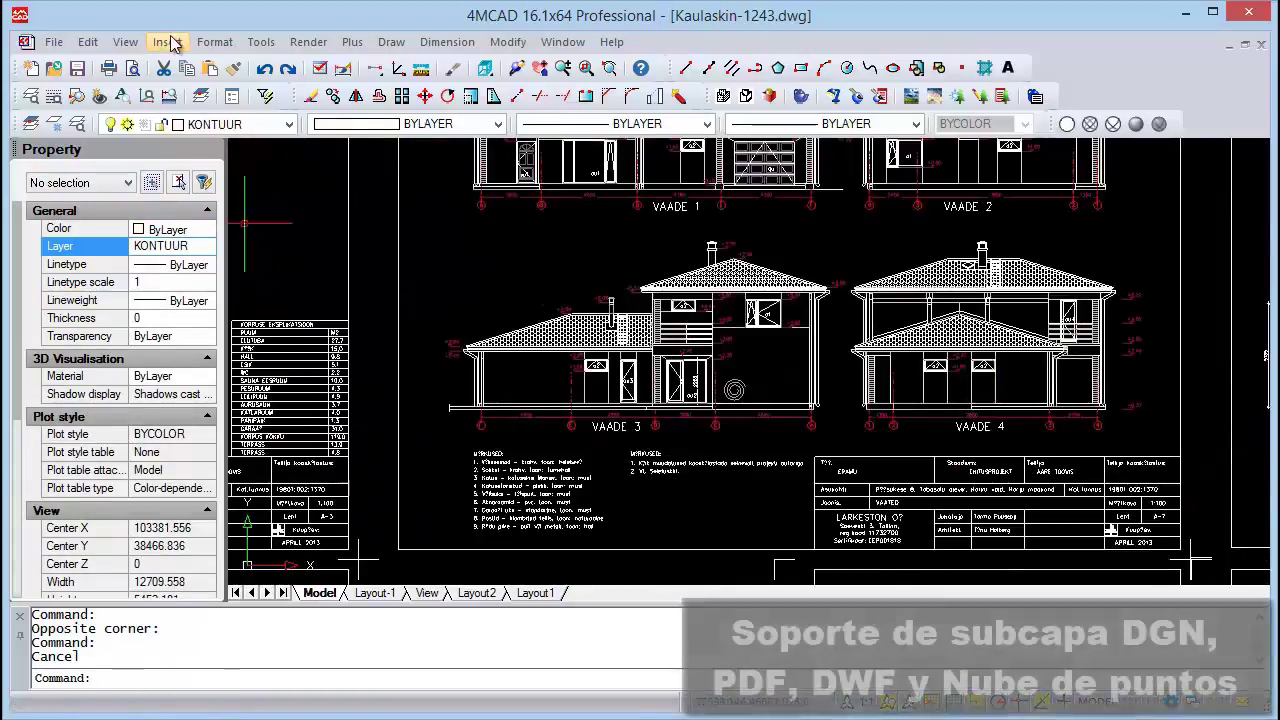
left_click(167, 42)
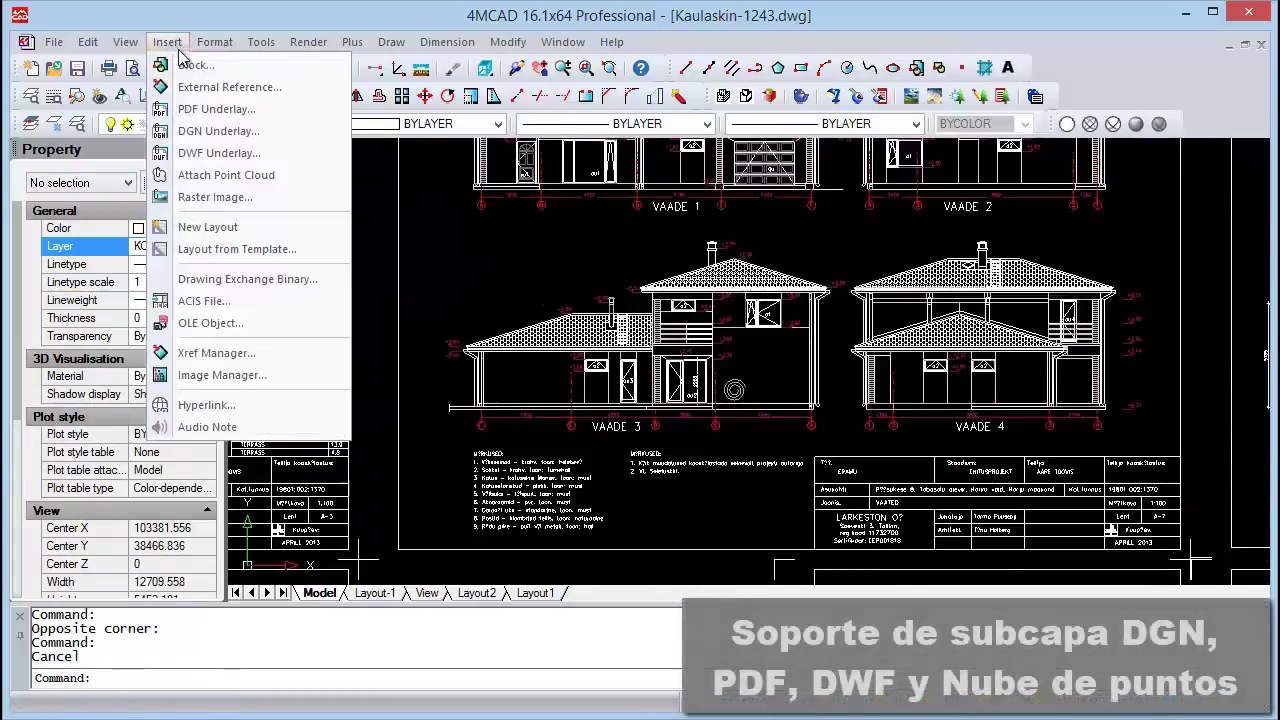
left_click(229, 175)
left_click(620, 582)
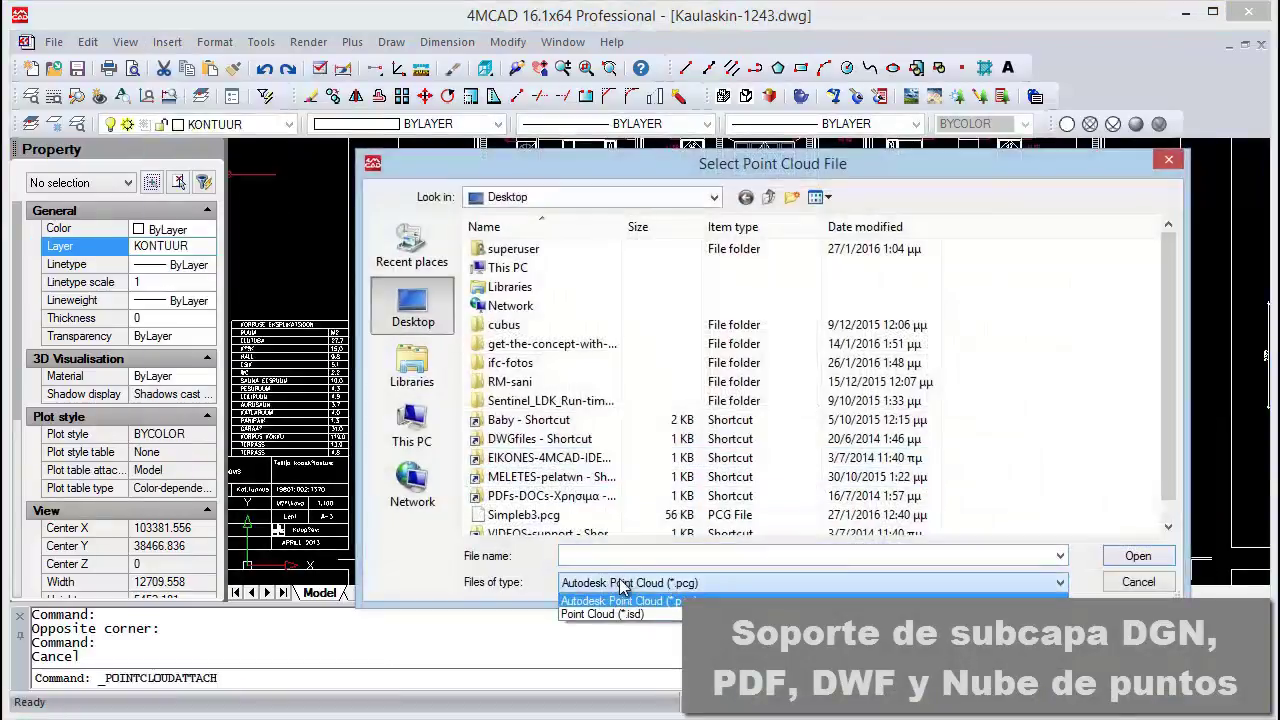
left_click(620, 598)
key("Escape")
left_click(167, 41)
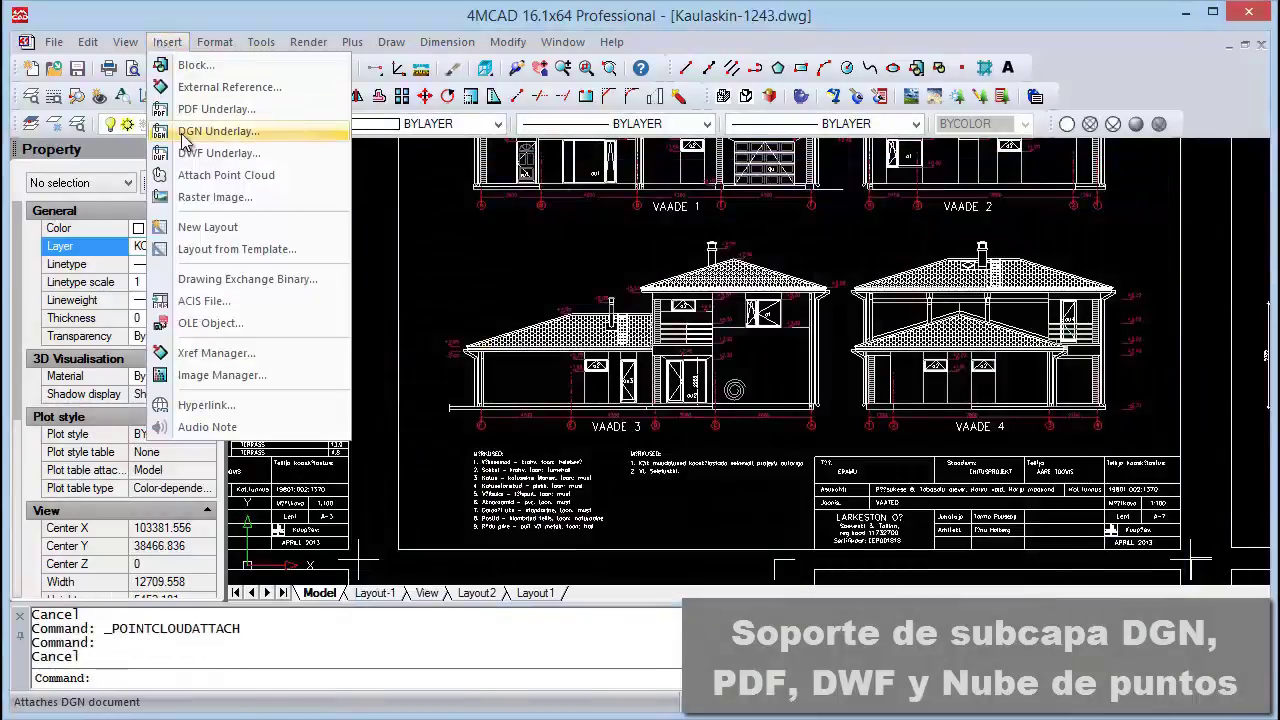
left_click(215, 131)
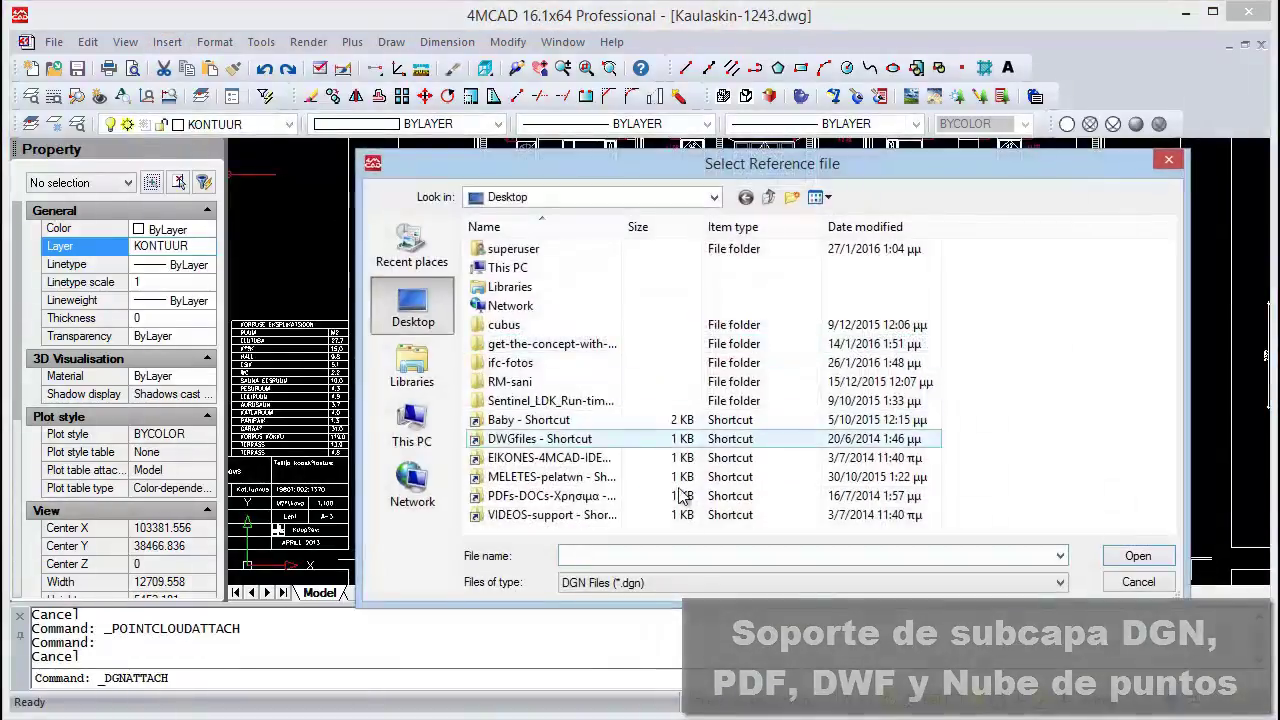
left_click(650, 583)
left_click(650, 598)
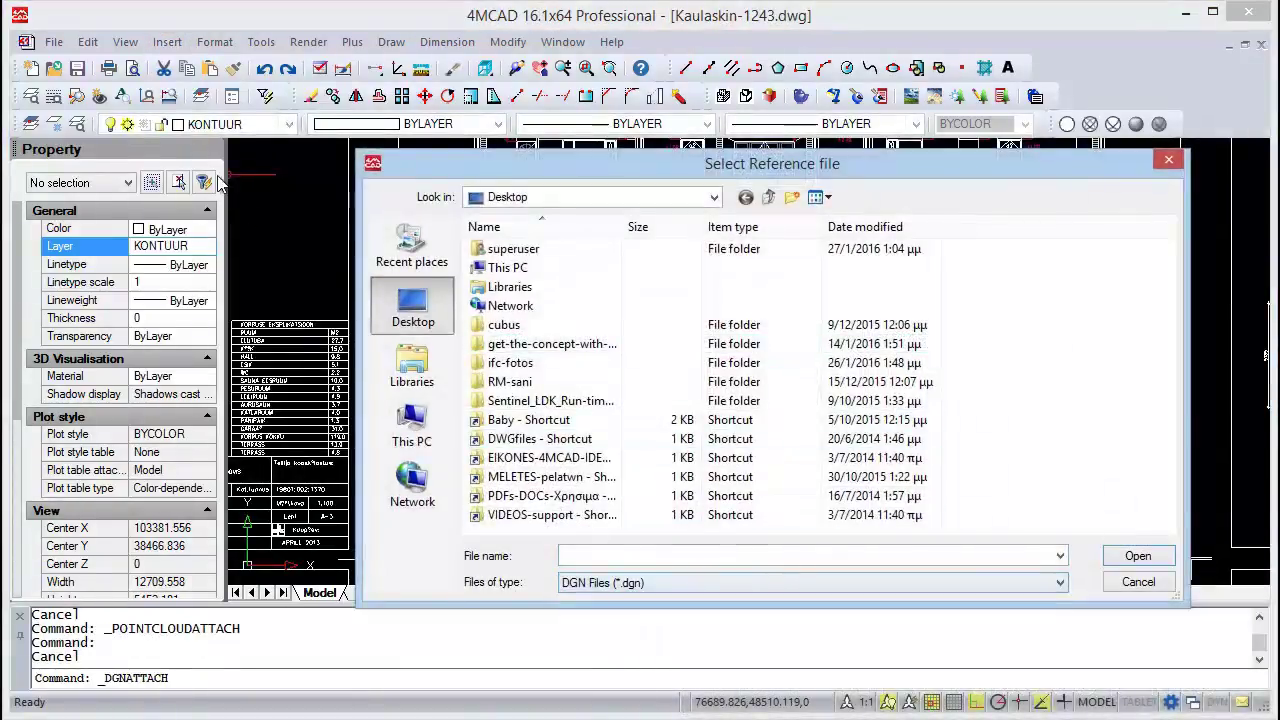
key("Escape")
left_click(55, 43)
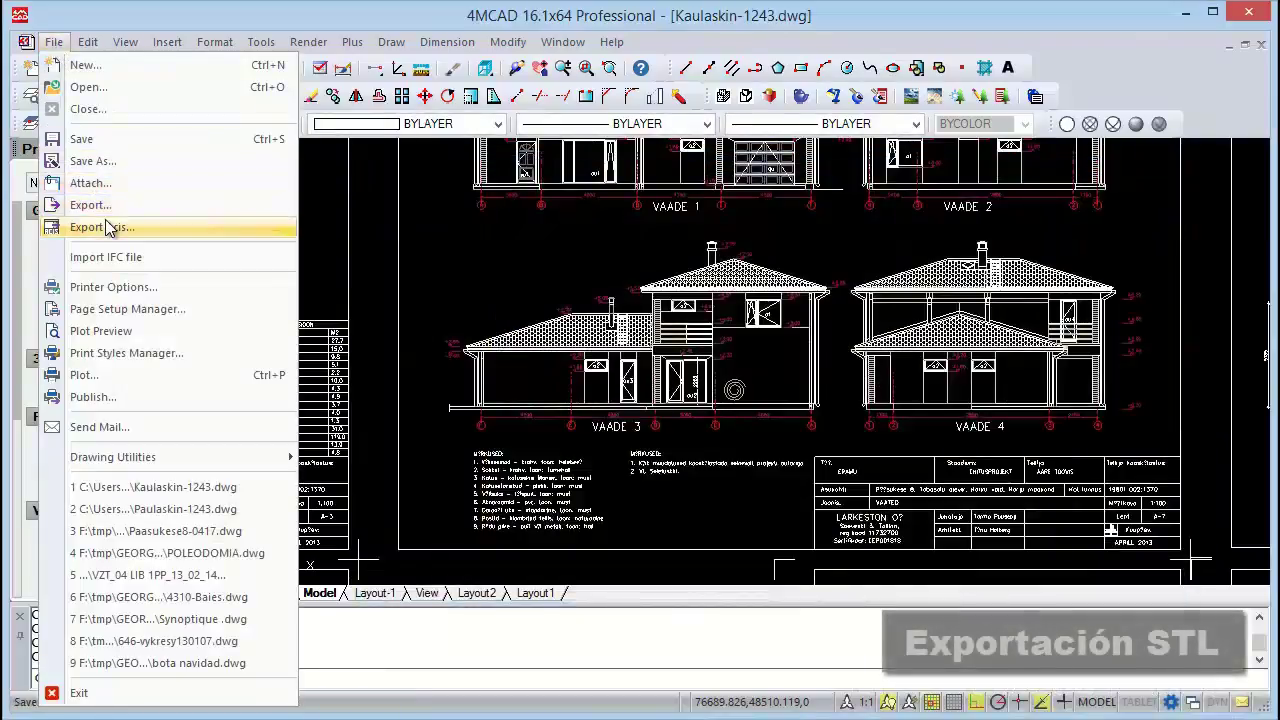
Save the drawing as Kaulaskin-1243.stl in Stereolithography (*.stl) format on the Desktop.
left_click(100, 208)
left_click(686, 578)
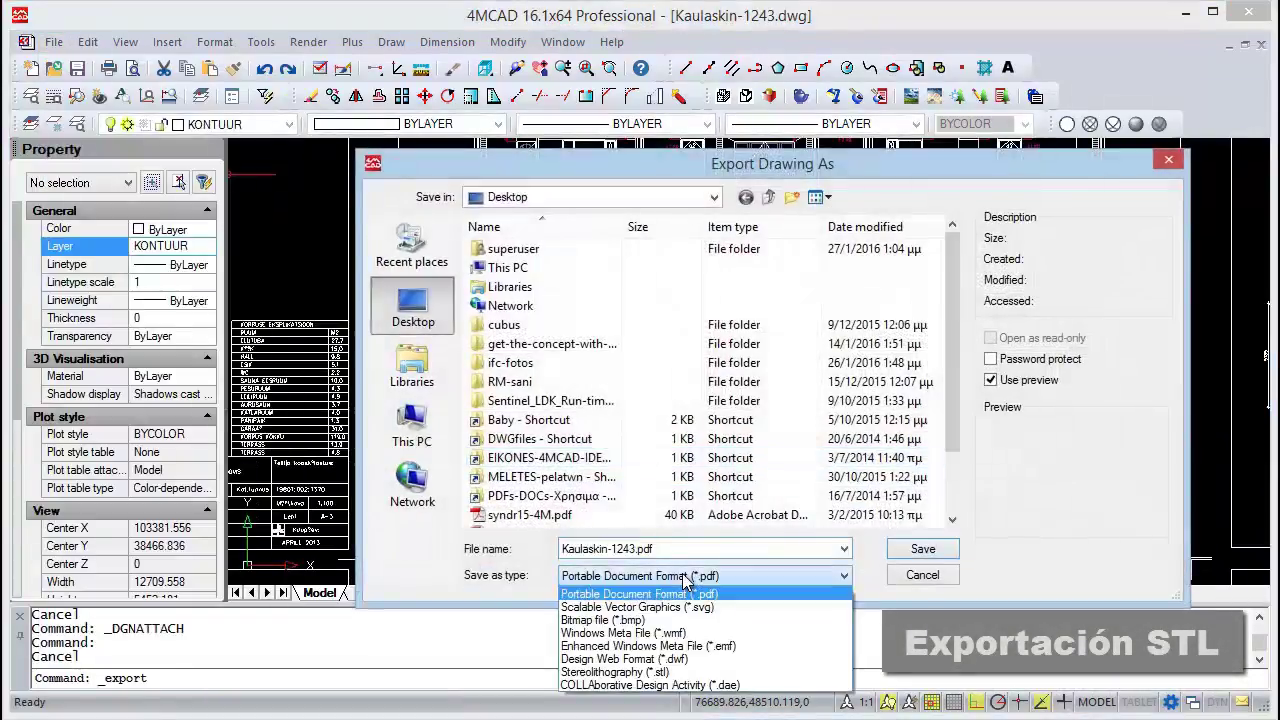
left_click(702, 673)
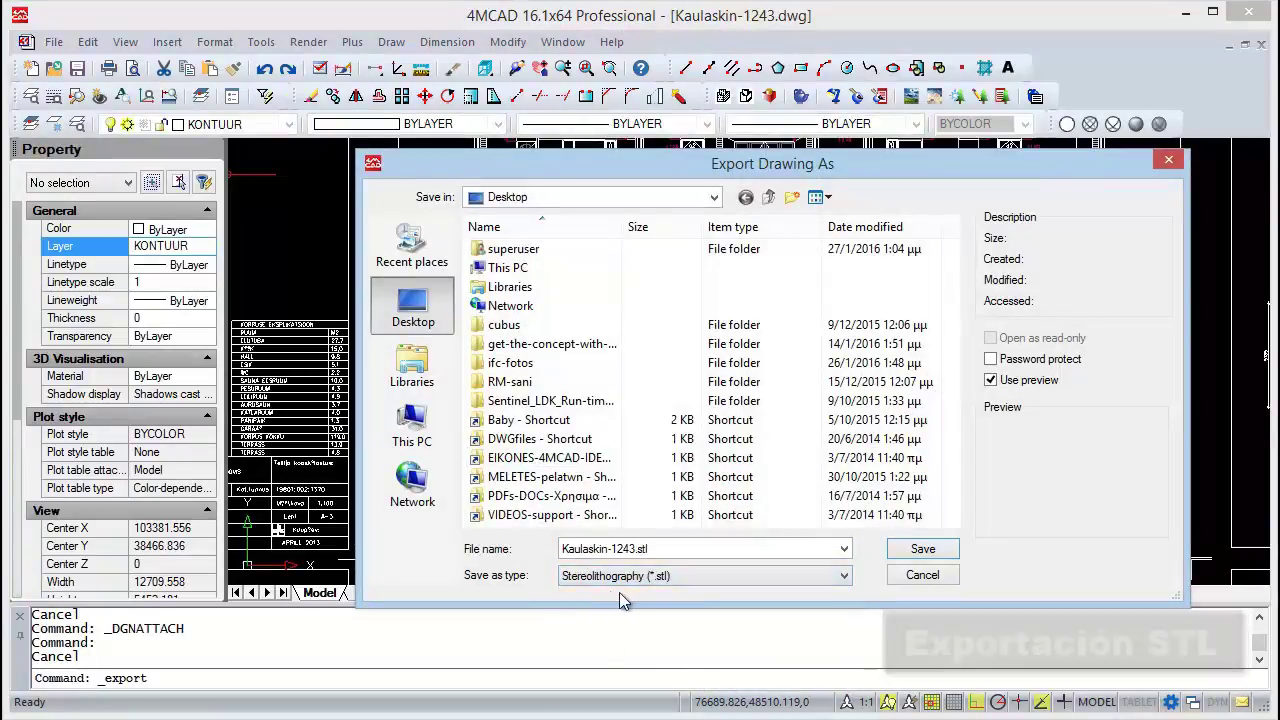
key("Return")
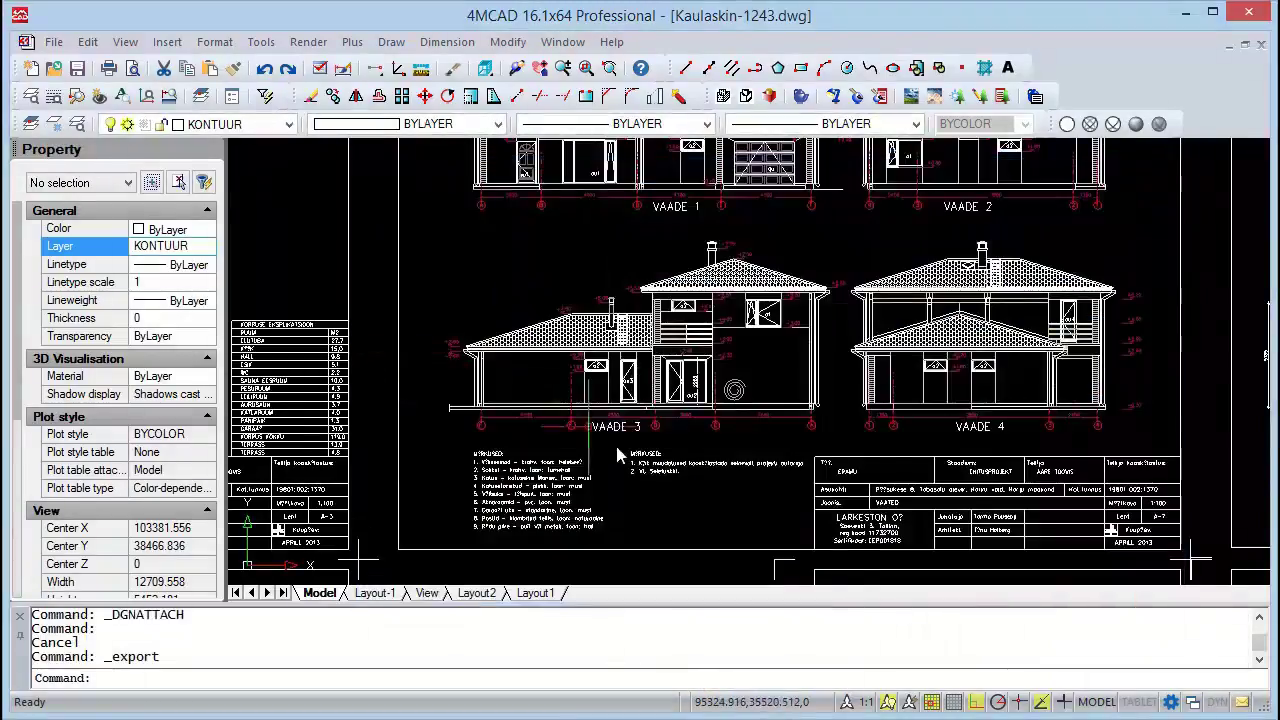
Set the Publish output location to the Desktop.
left_click(54, 42)
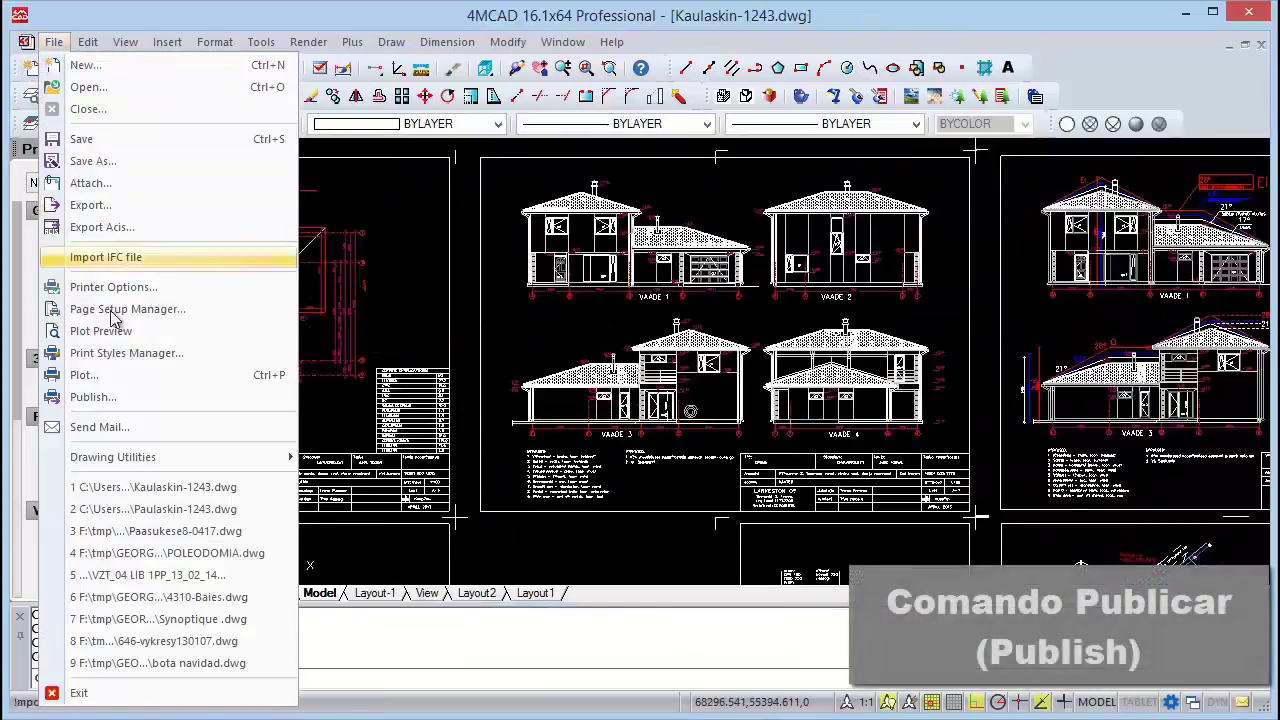
left_click(100, 400)
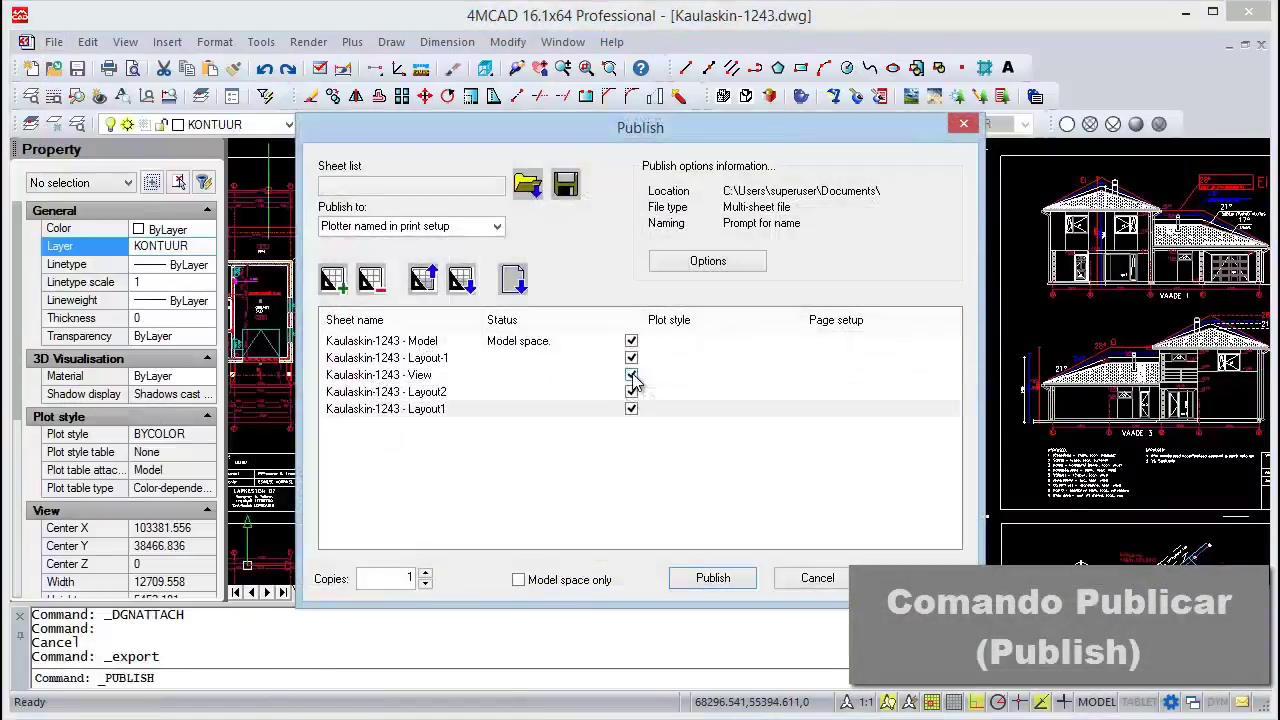
left_click(708, 262)
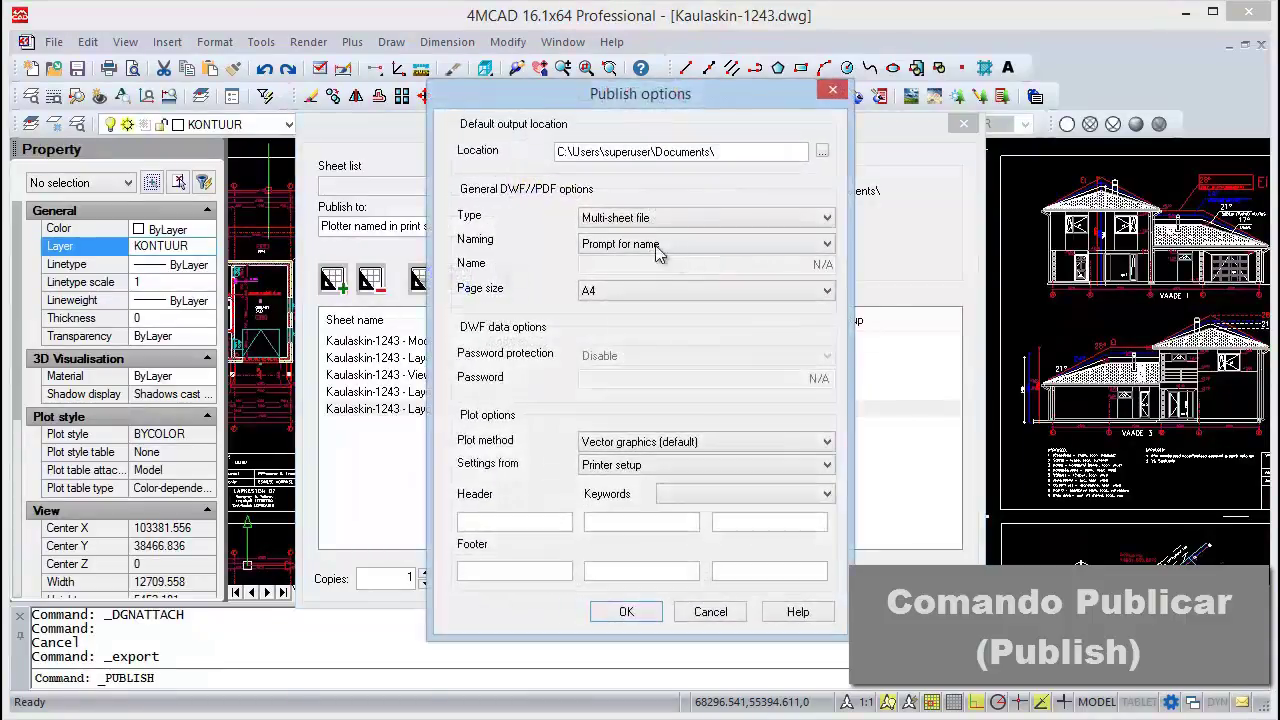
left_click(821, 151)
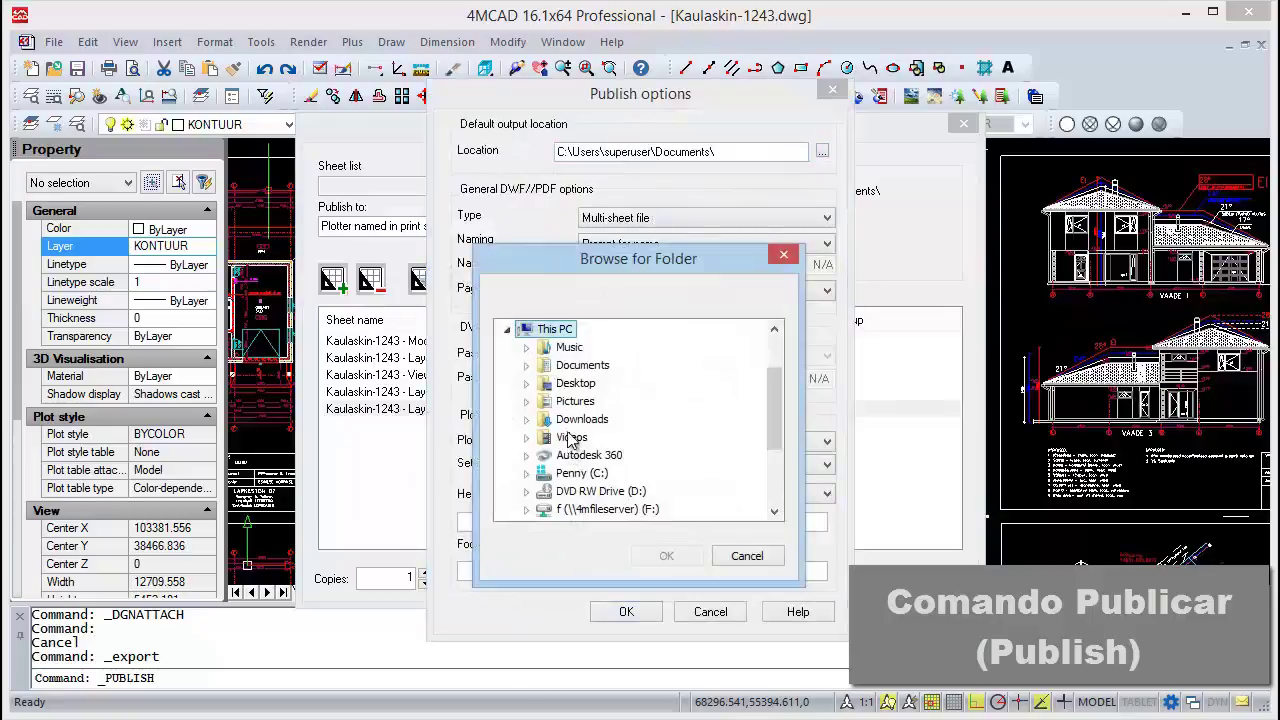
left_click(572, 384)
left_click(663, 557)
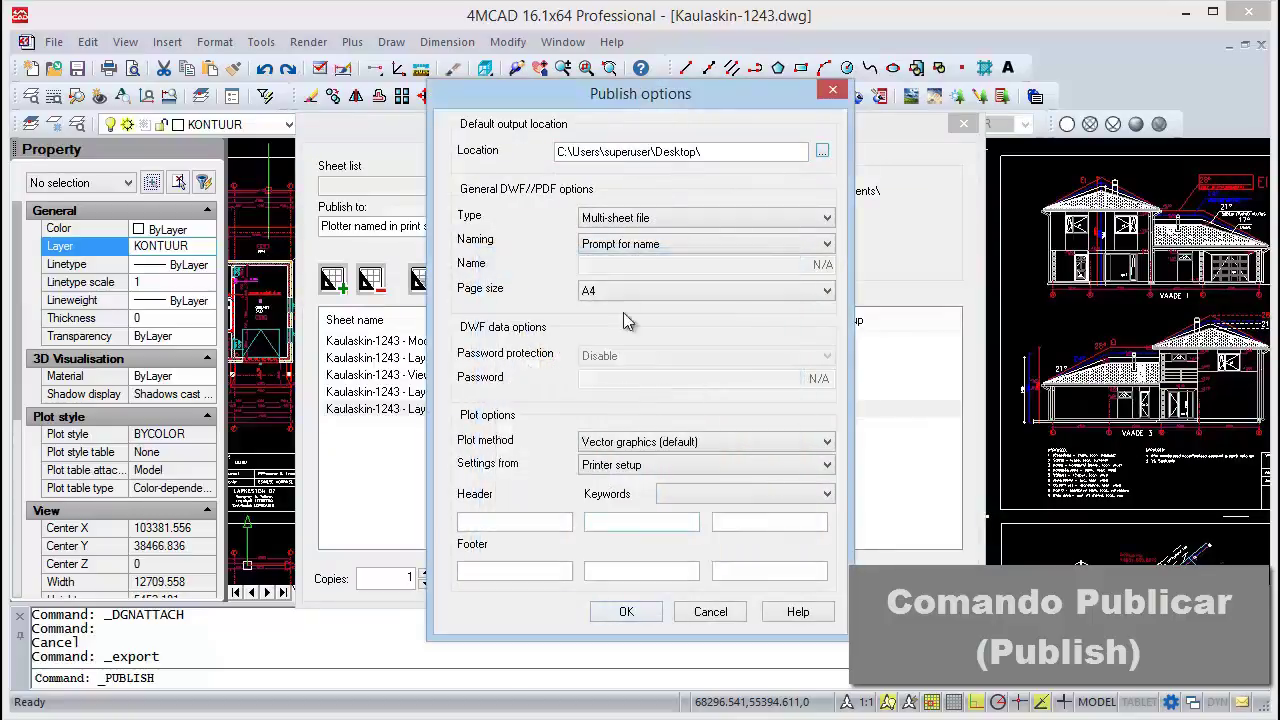
left_click(628, 612)
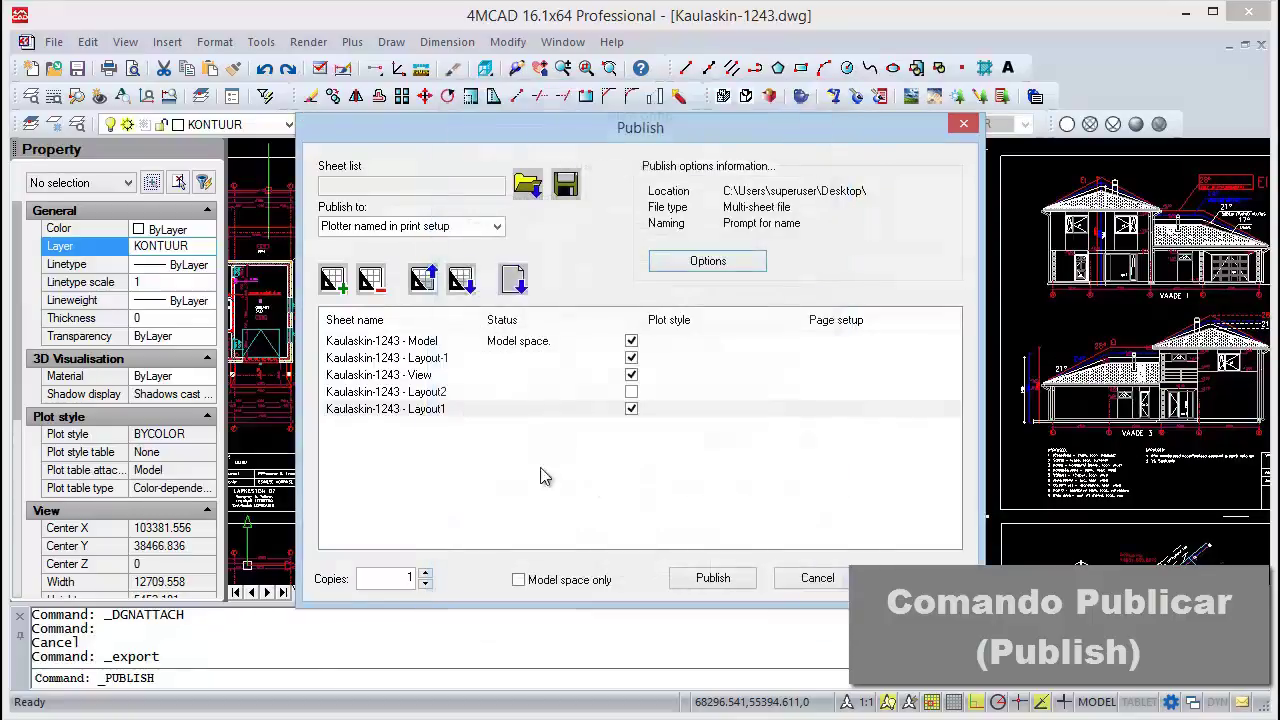
Publish the four checked sheets as PDF and save Kaulaskin-1243.pdf.
left_click(446, 226)
left_click(503, 232)
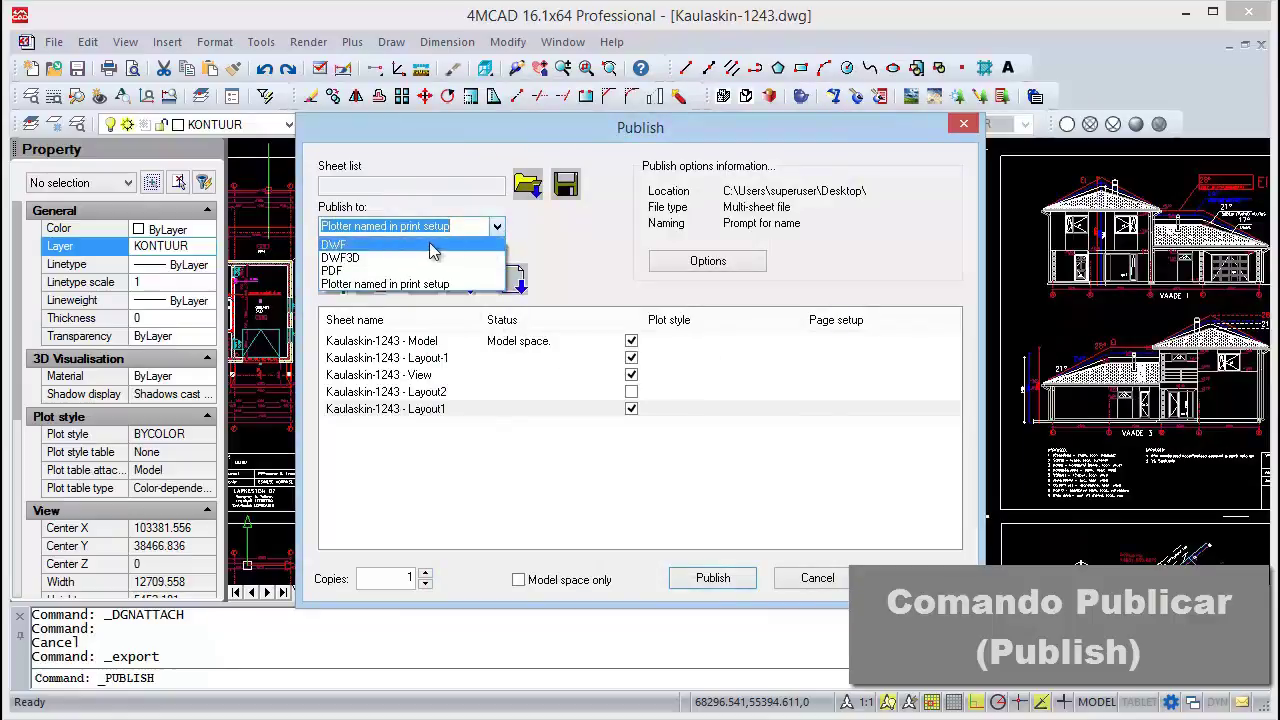
left_click(335, 270)
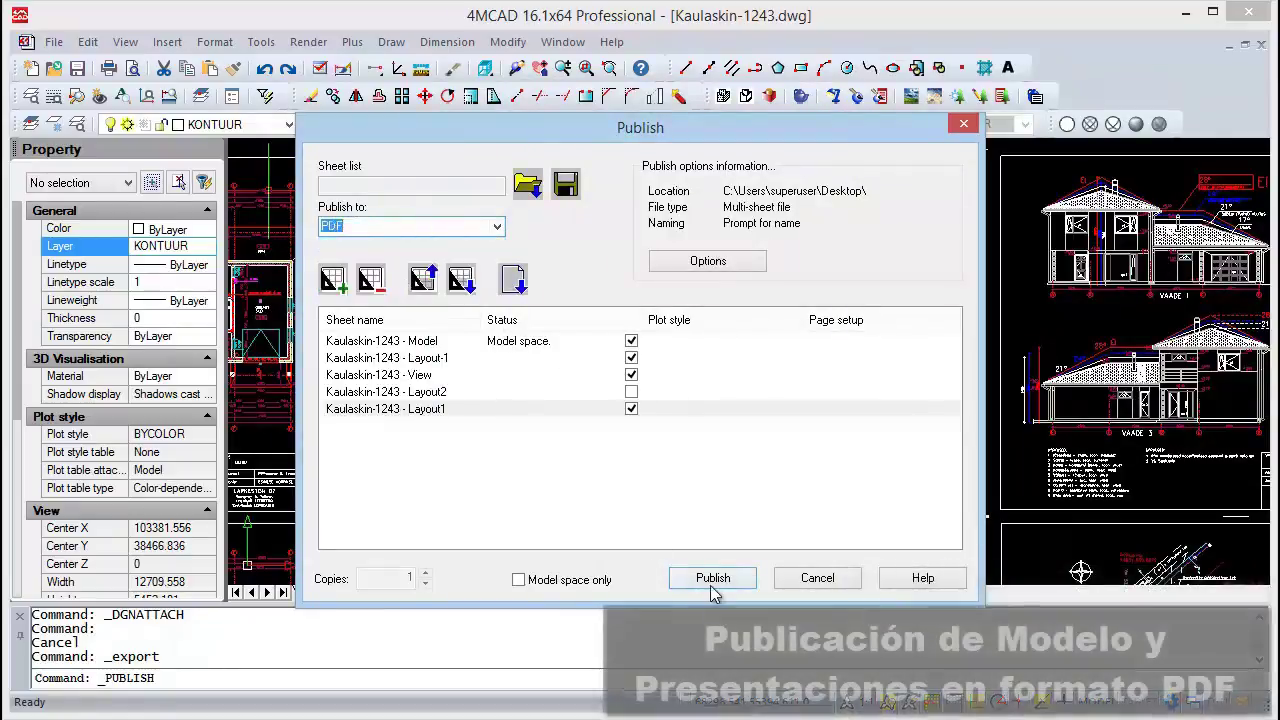
left_click(713, 578)
left_click(1140, 560)
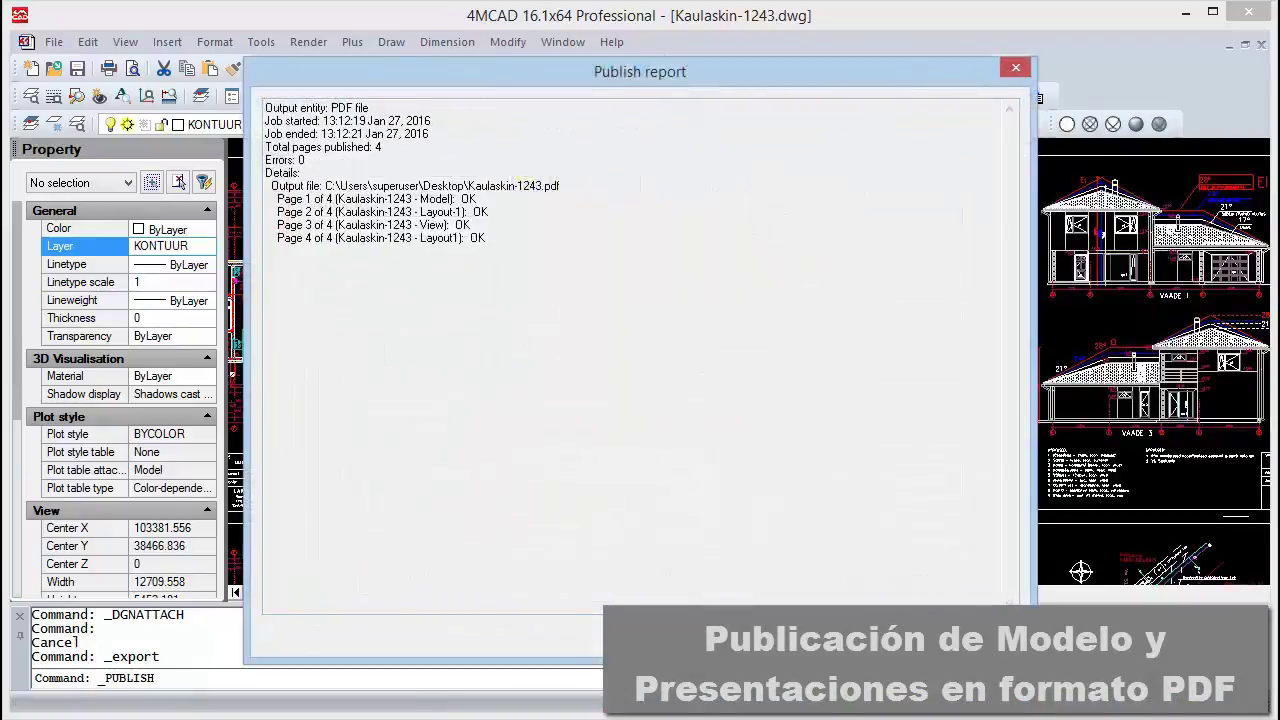
Zoom into and pan across the VAADE elevations page, then zoom out and scroll onward.
scroll(502, 418, "up", 1, "ctrl")
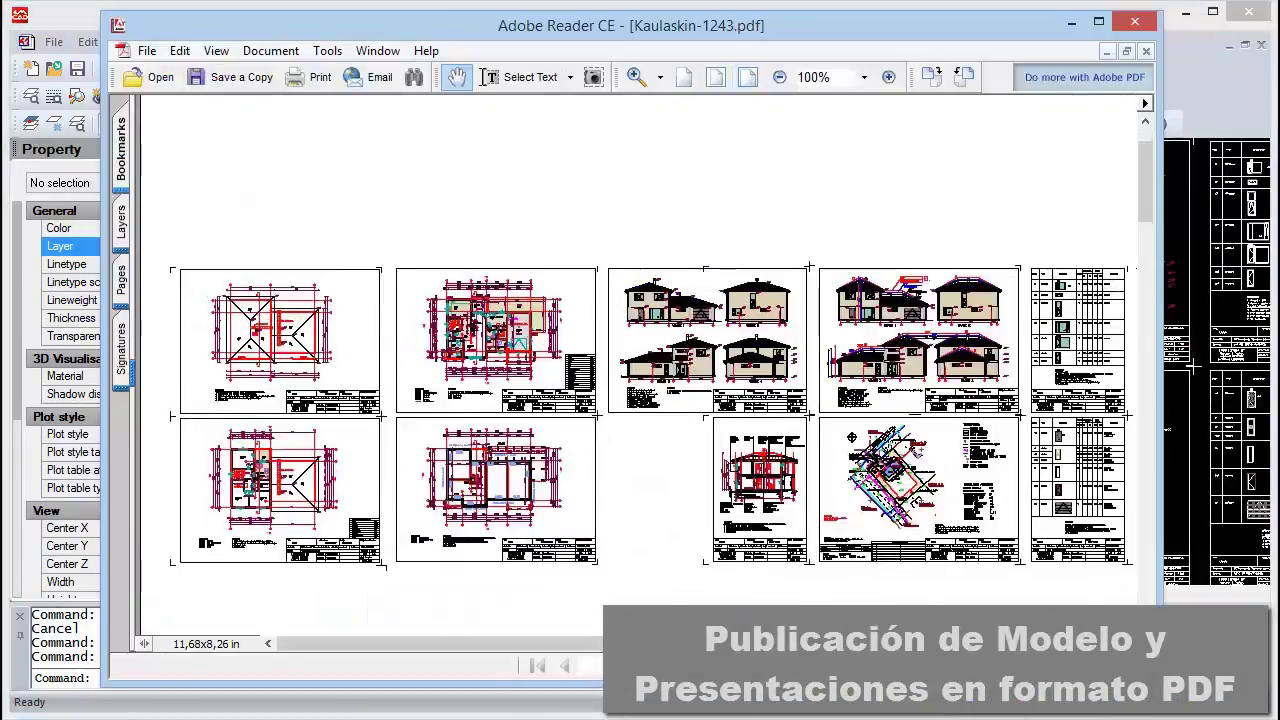
left_click_drag(617, 325, 606, 237)
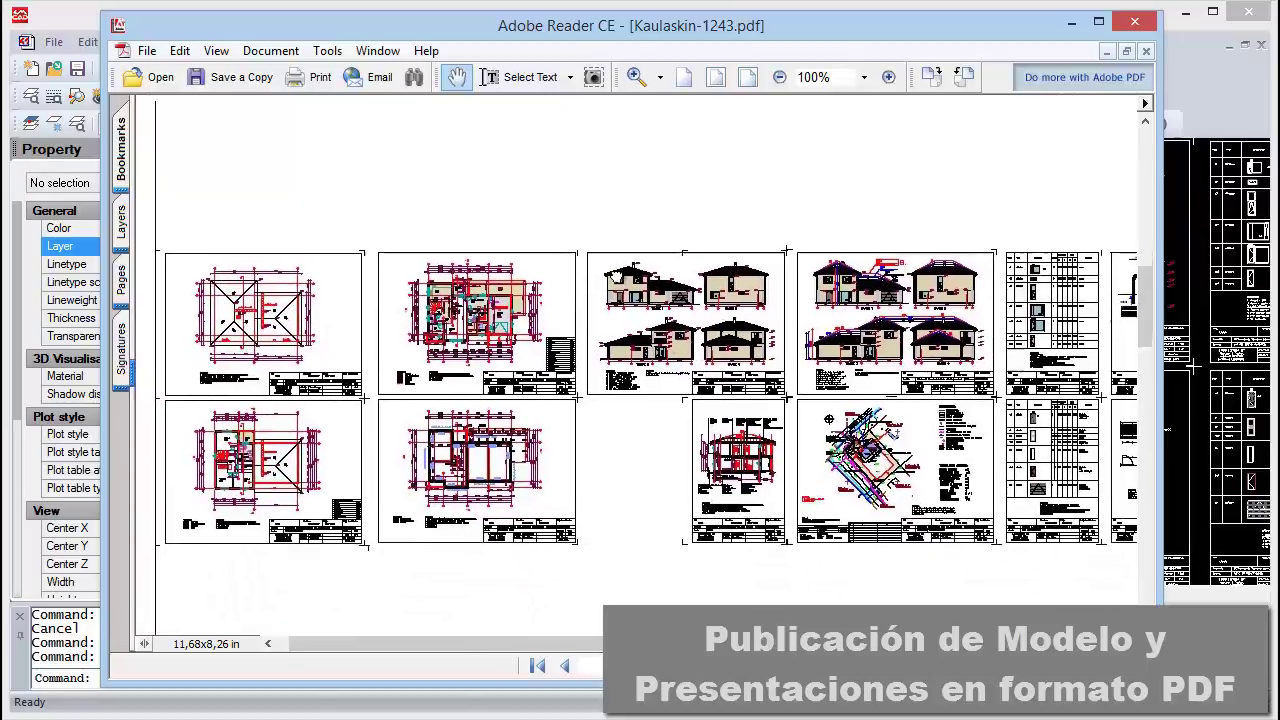
left_click_drag(576, 438, 572, 338)
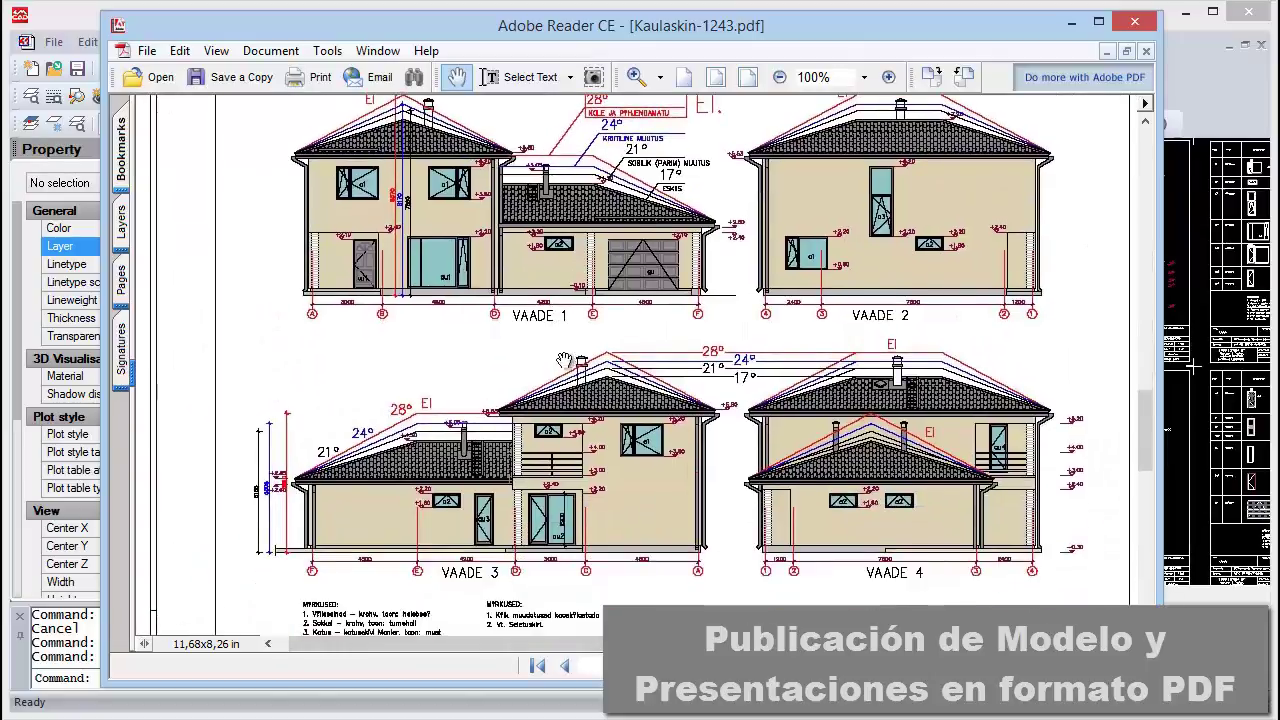
left_click(779, 78)
left_click(779, 78)
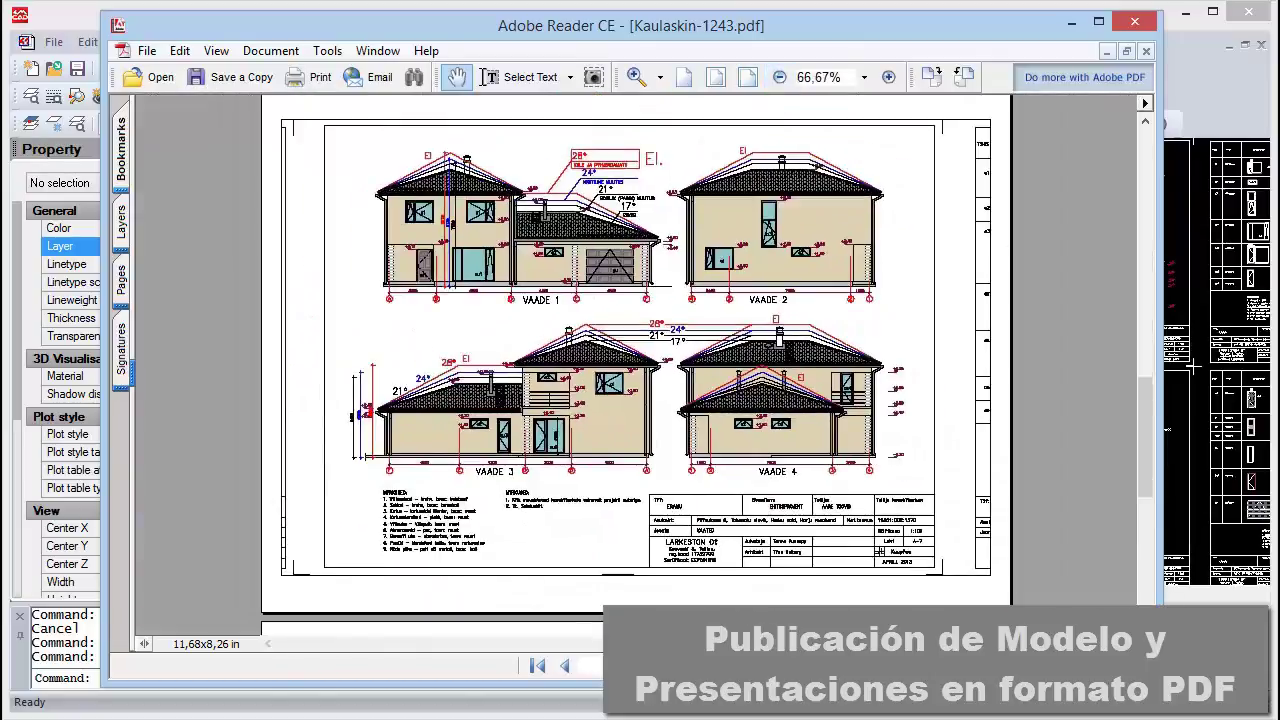
scroll(653, 598, "down", 3)
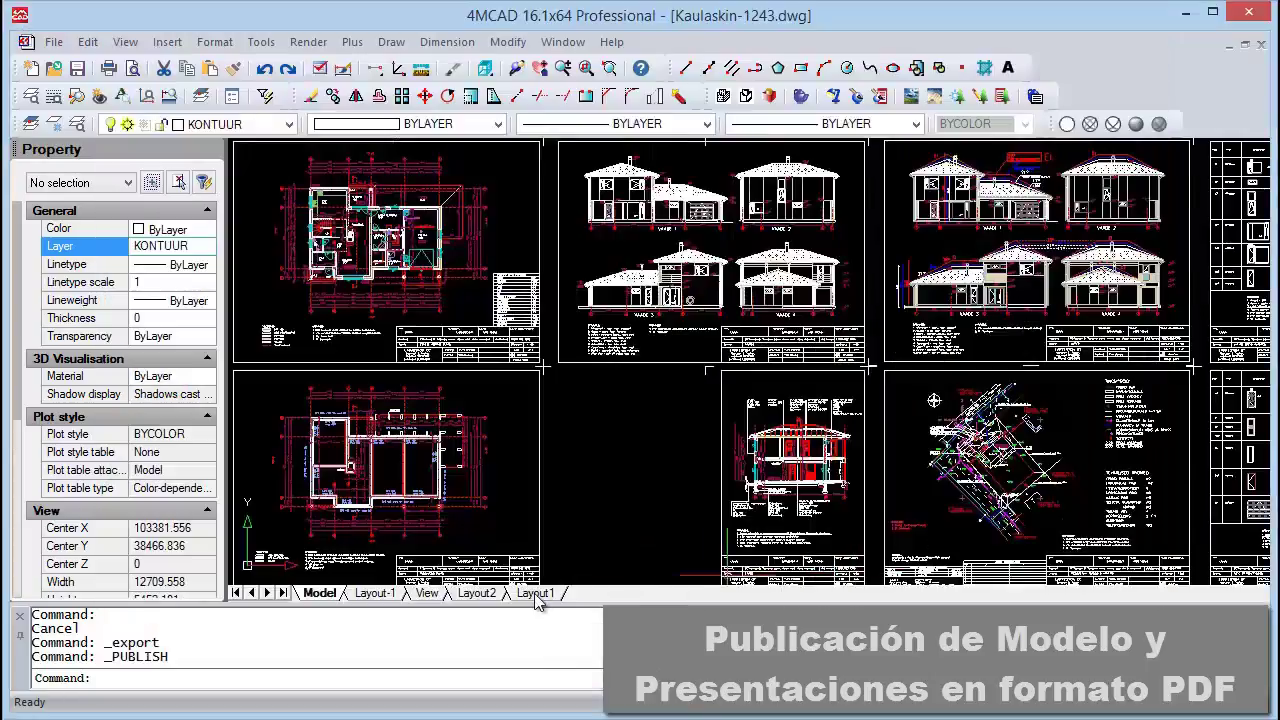
left_click(537, 593)
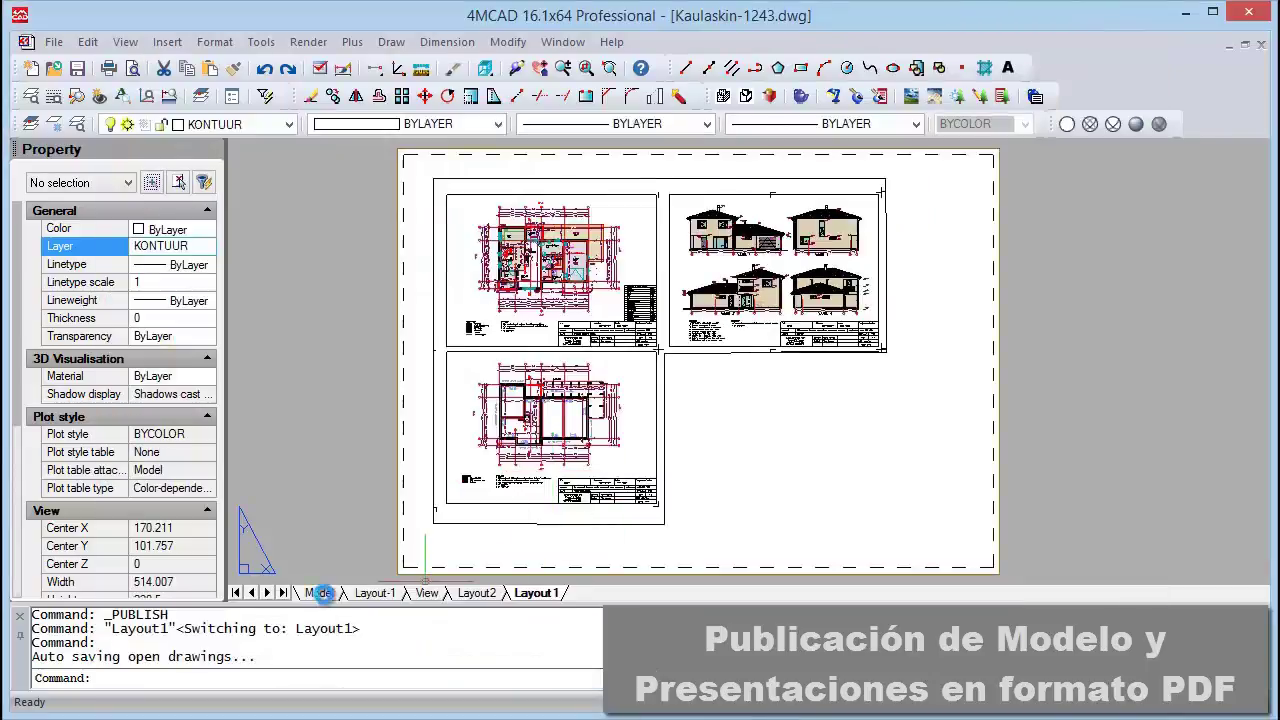
left_click(320, 593)
scroll(640, 420, "down", 3)
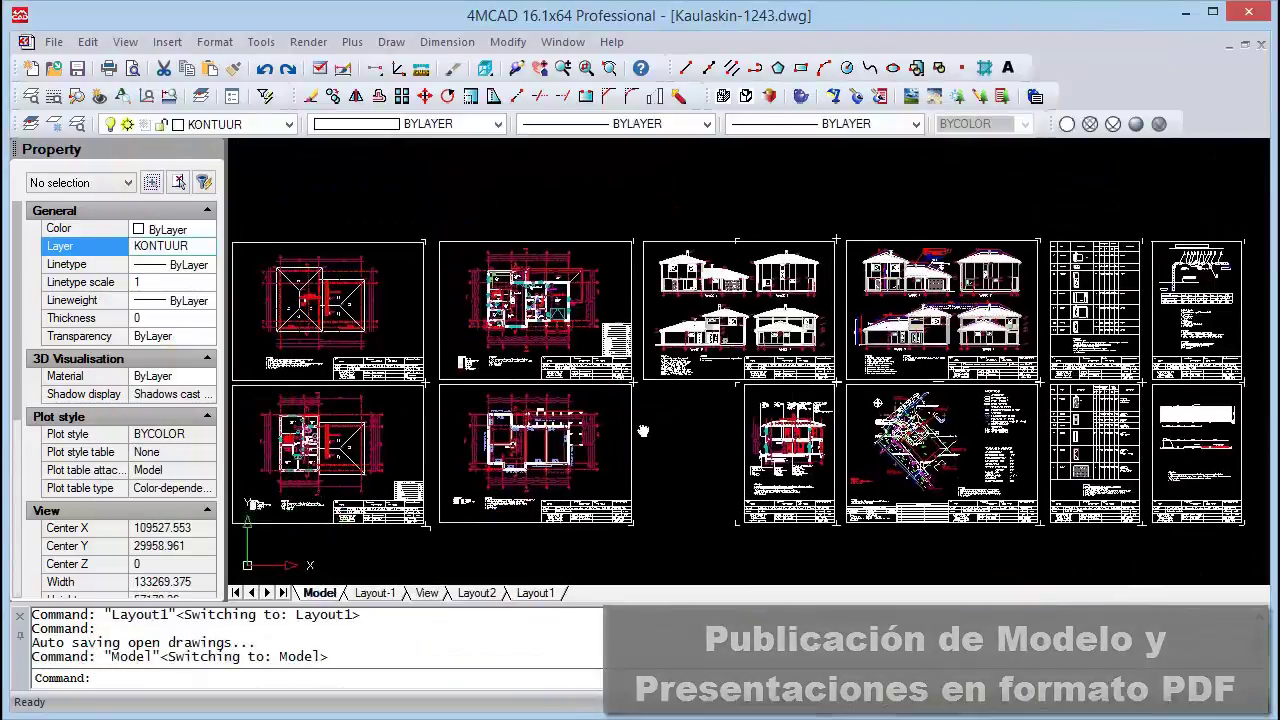
middle_click_drag(629, 433, 643, 403)
left_click(53, 42)
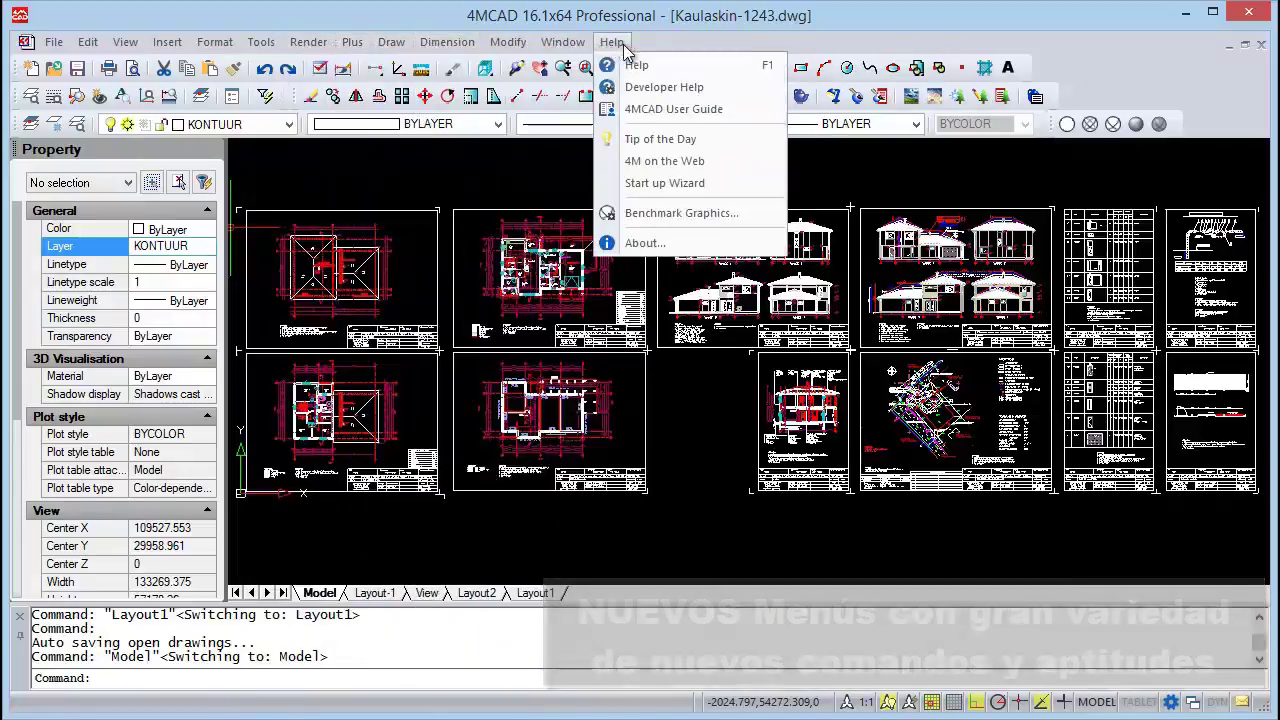
Show the toolbar menu listing Command Bar, Status Bar, Draw and Modify.
right_click(1095, 82)
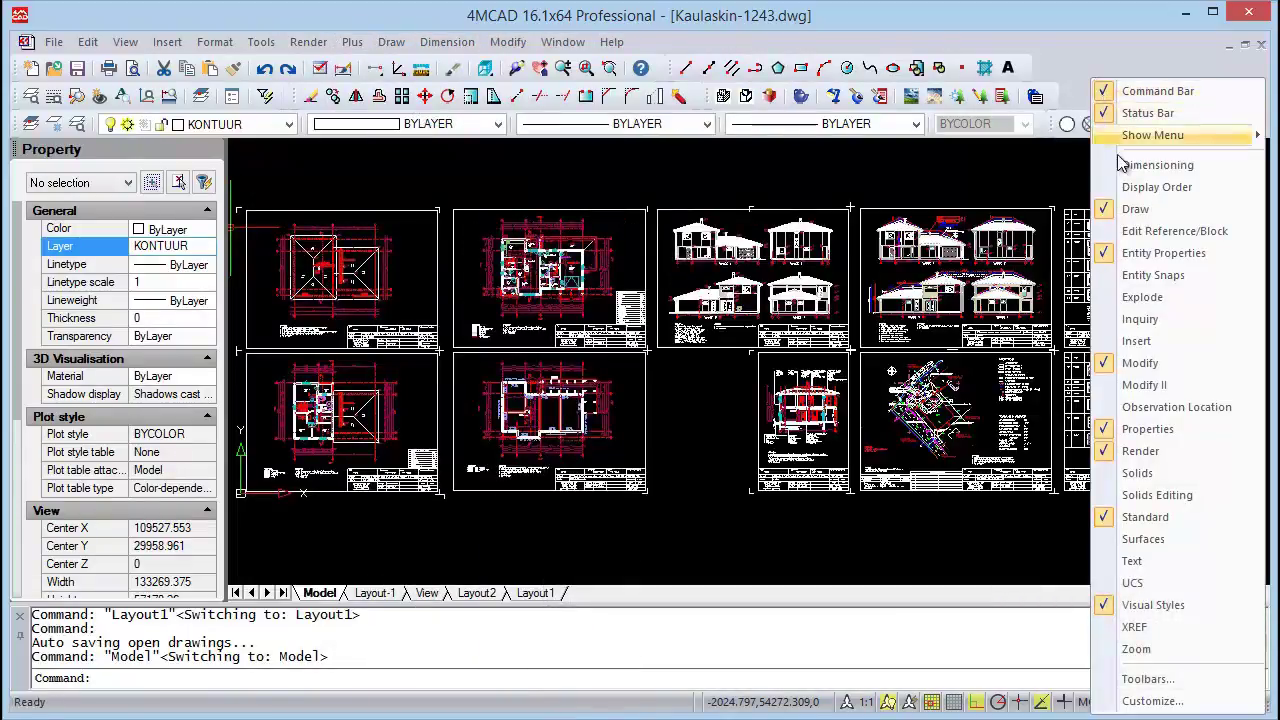